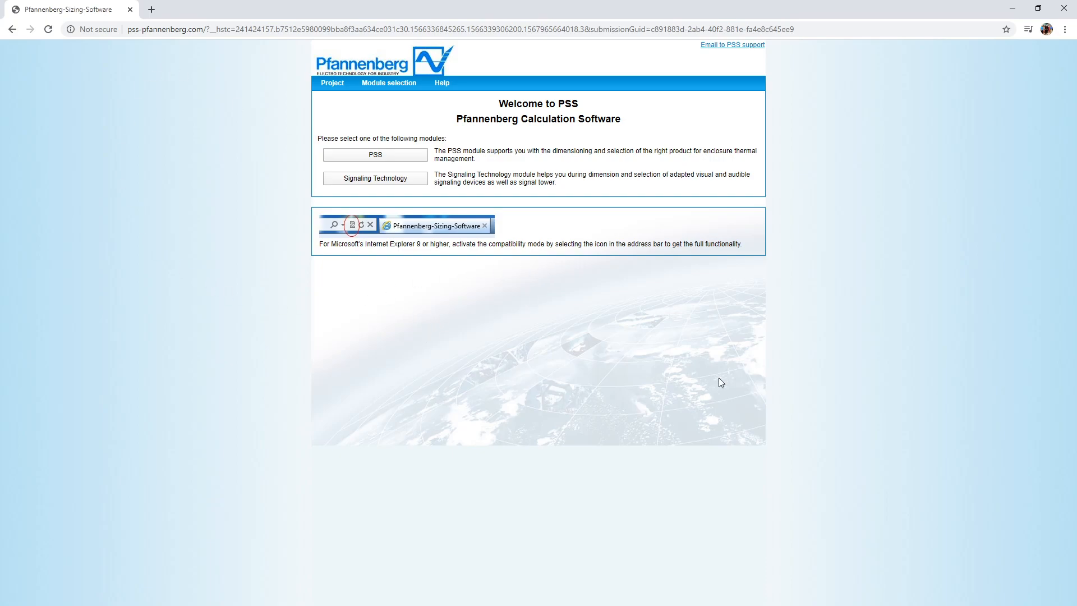
# - Start the PSS module, open its preferences and accept them
pyautogui.click(377, 157)
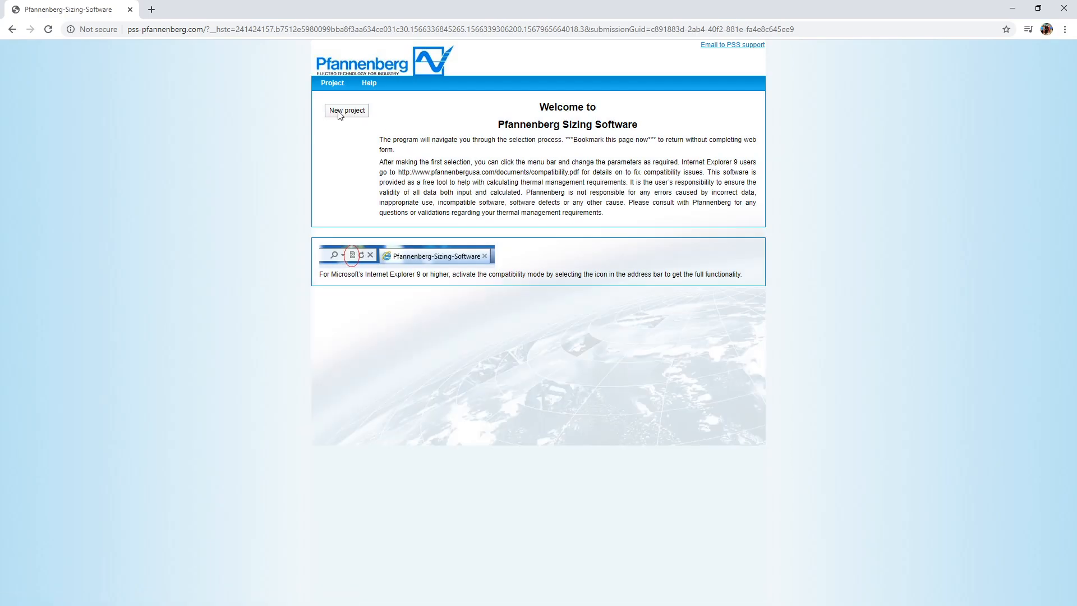
pyautogui.click(338, 86)
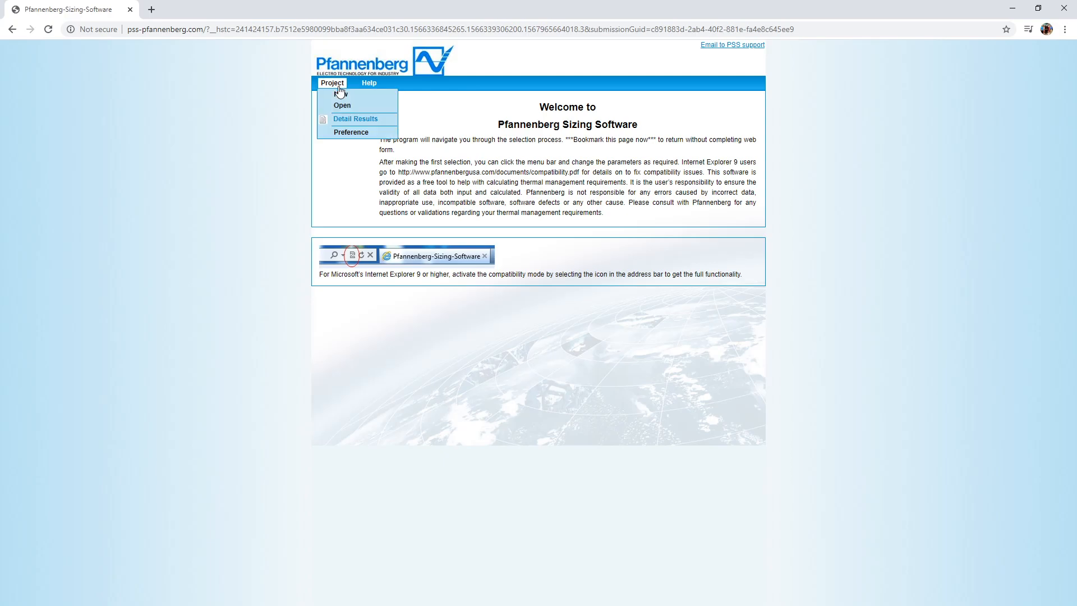
pyautogui.click(352, 135)
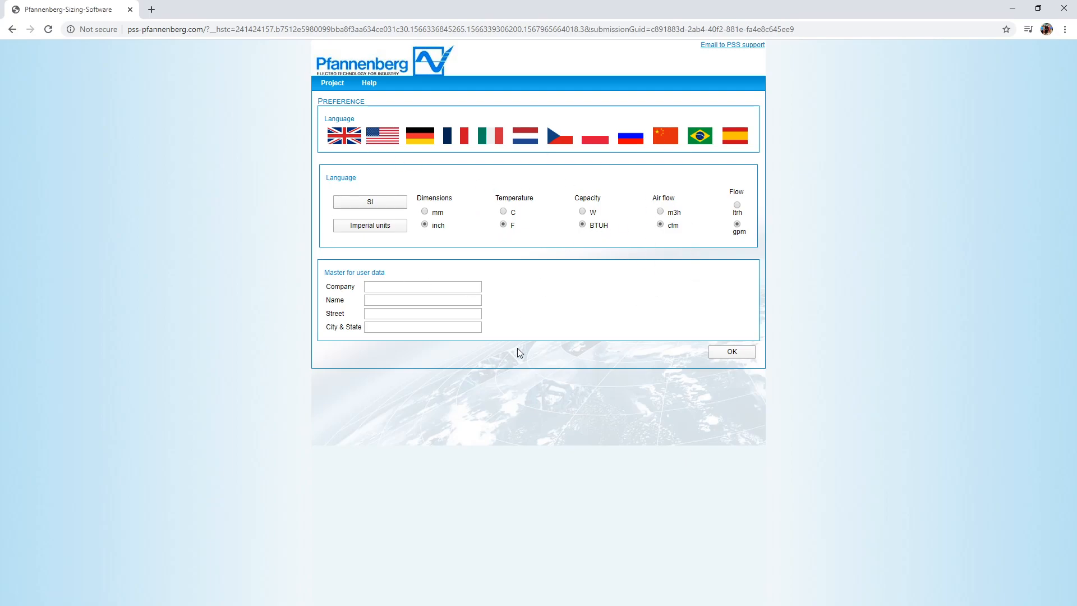
pyautogui.click(729, 352)
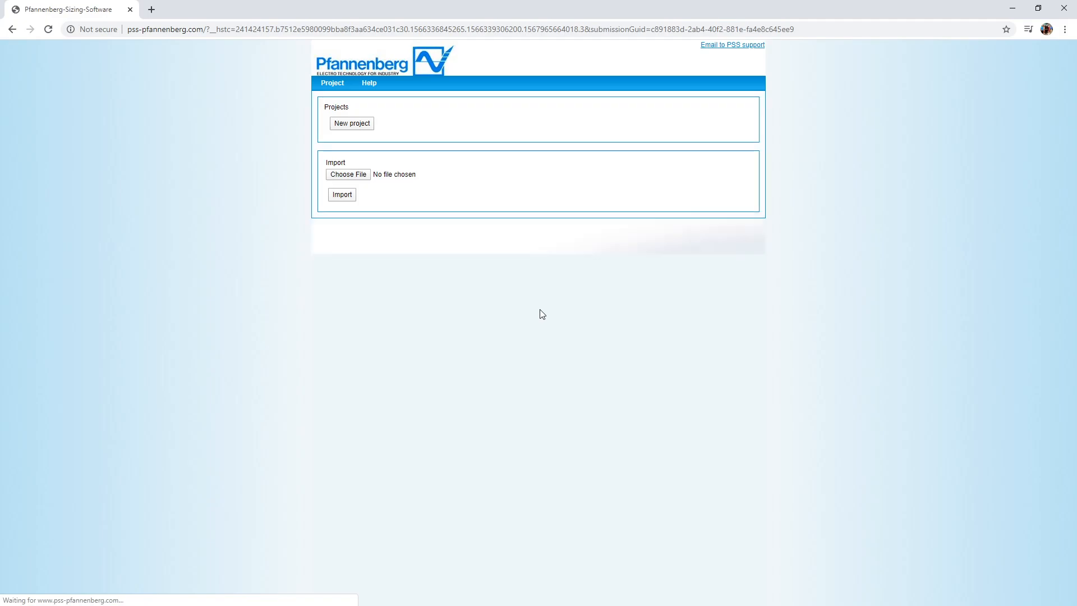
# - Create a new project named Scenario 1
pyautogui.click(357, 124)
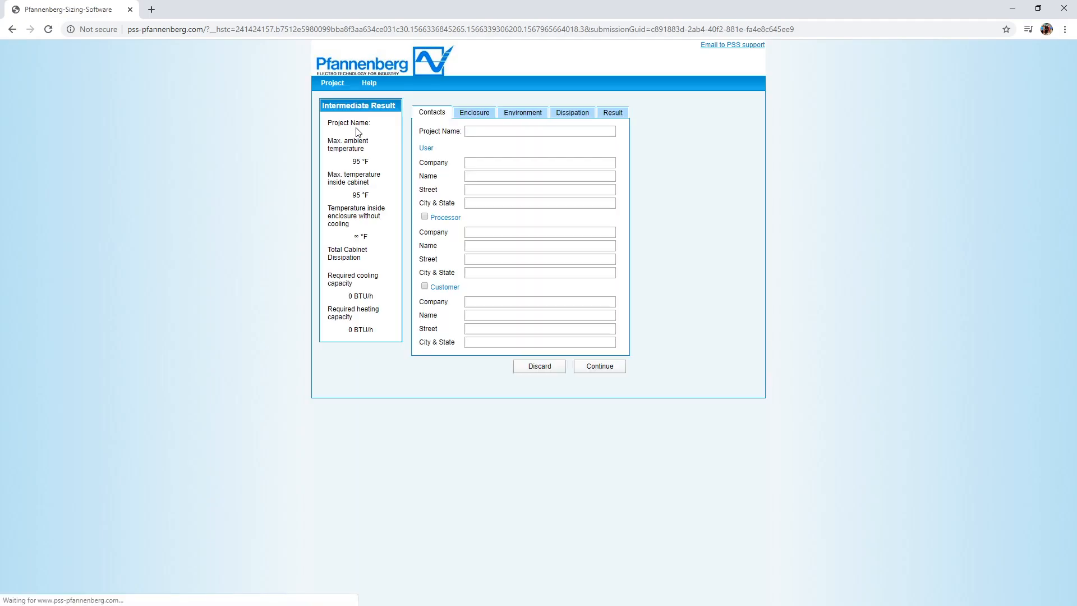
pyautogui.click(471, 133)
pyautogui.write('Sce')
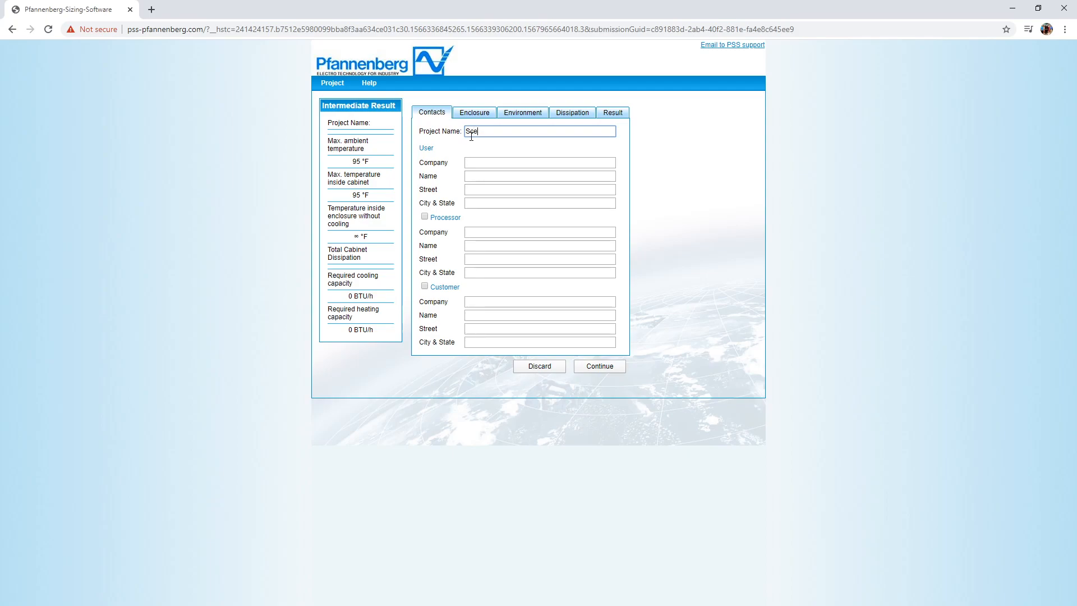
pyautogui.write('nario 1')
# - Set the enclosure dimensions to 48 inch height, 36 inch width and 18 inch depth
pyautogui.click(490, 113)
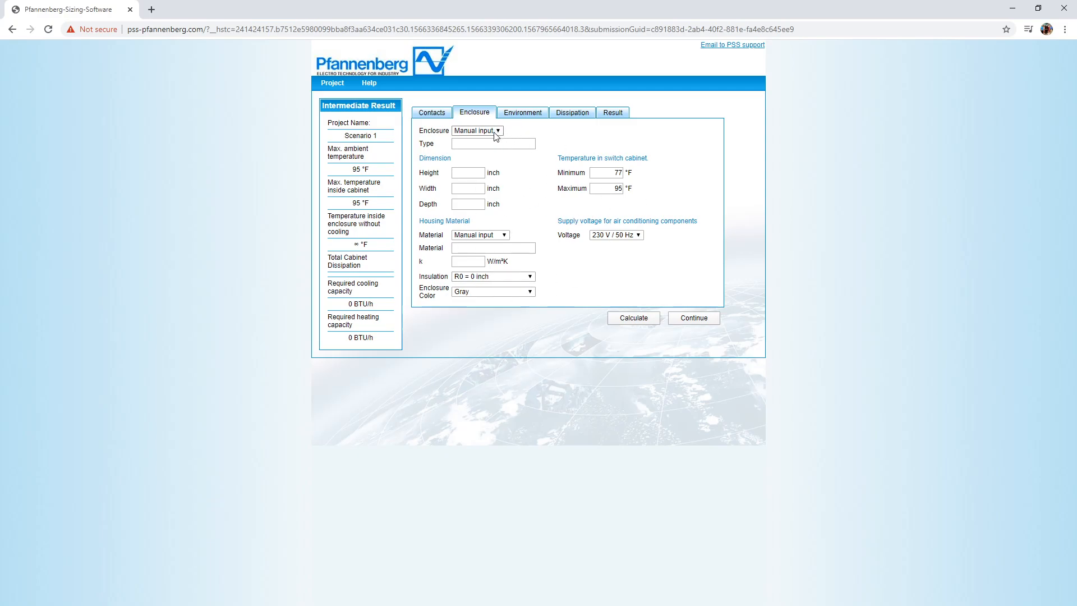
pyautogui.click(463, 174)
pyautogui.press('Tab')
pyautogui.press('Tab')
pyautogui.click(698, 163)
# - Choose Mild Steel as the enclosure's housing material
pyautogui.click(504, 235)
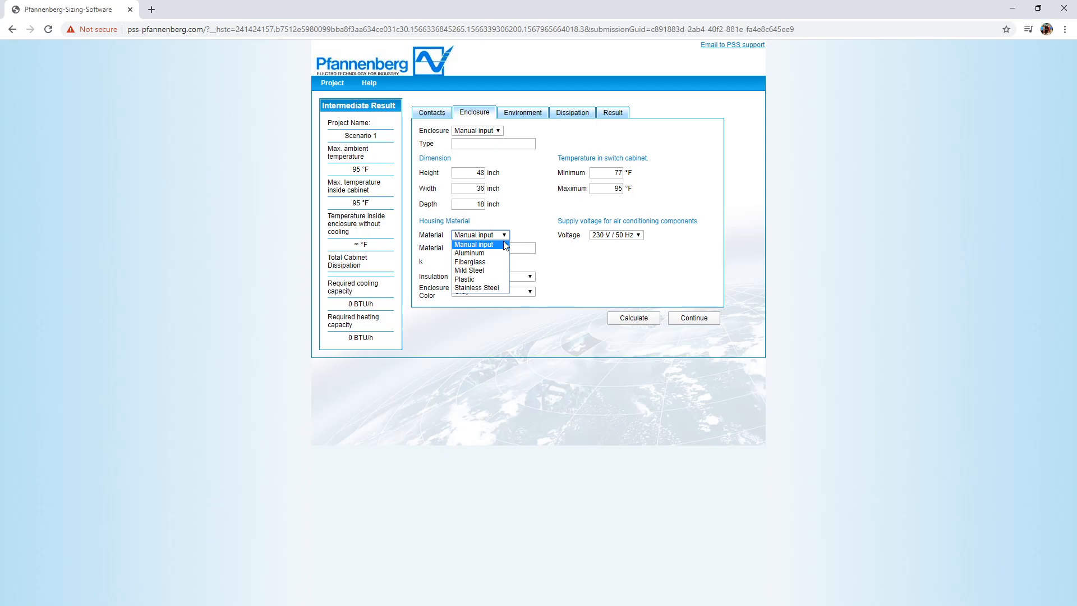
pyautogui.click(486, 271)
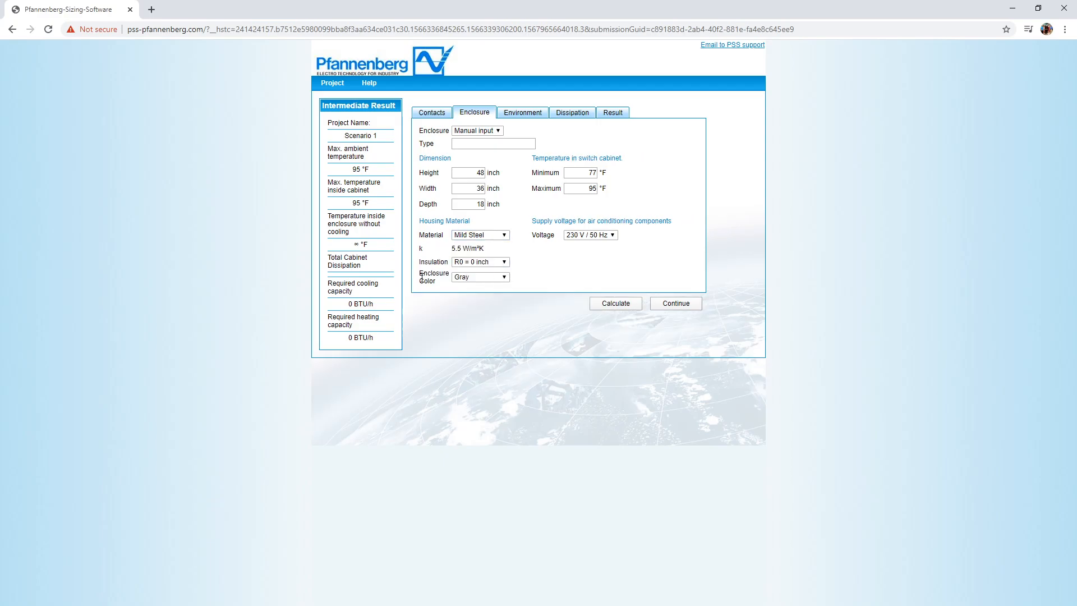
pyautogui.click(505, 235)
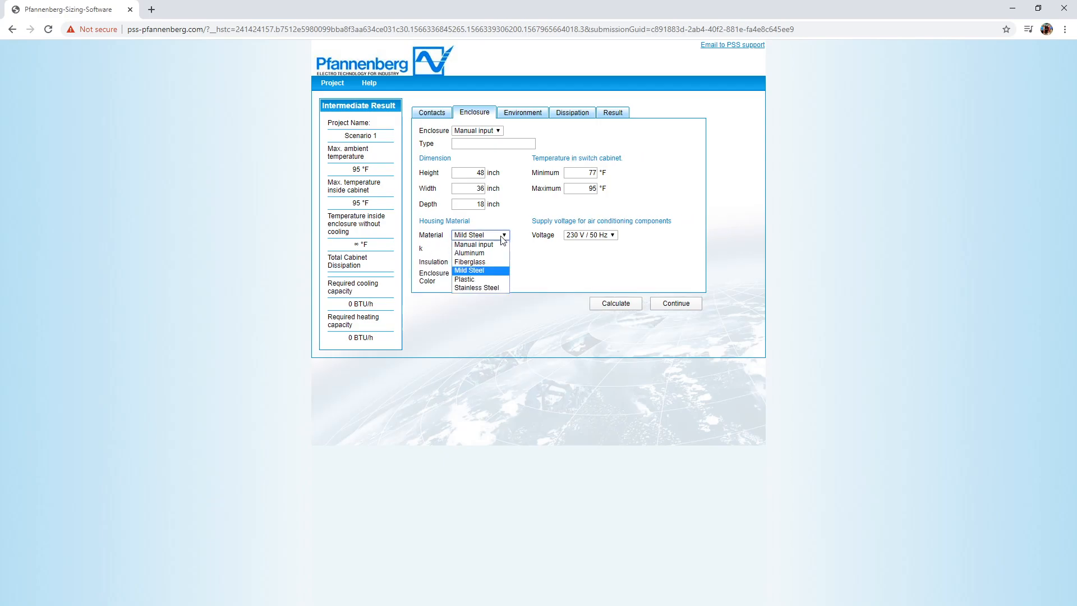
pyautogui.click(494, 245)
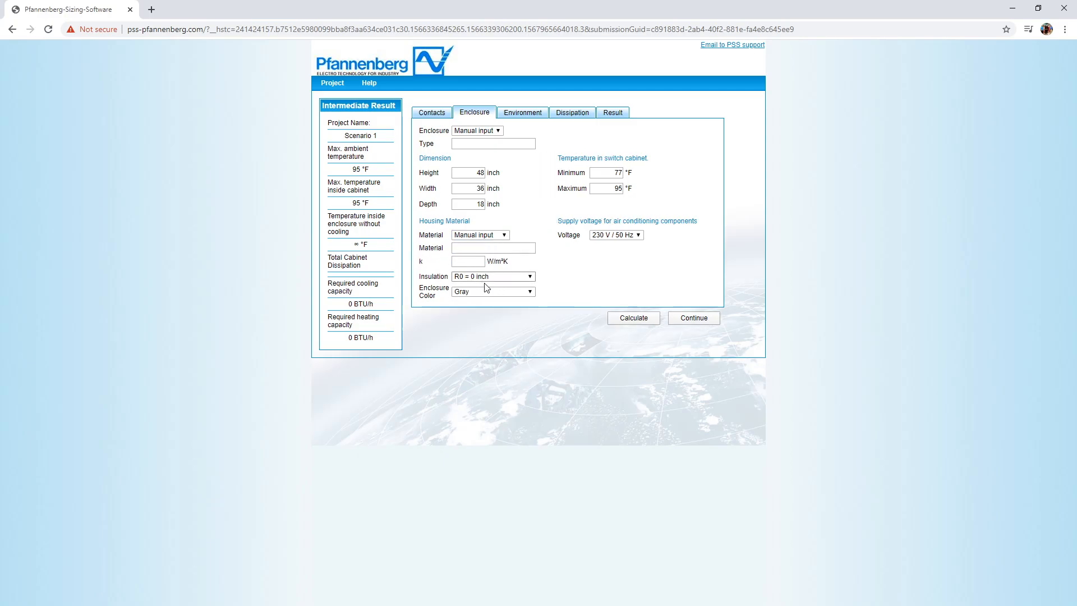
pyautogui.click(504, 236)
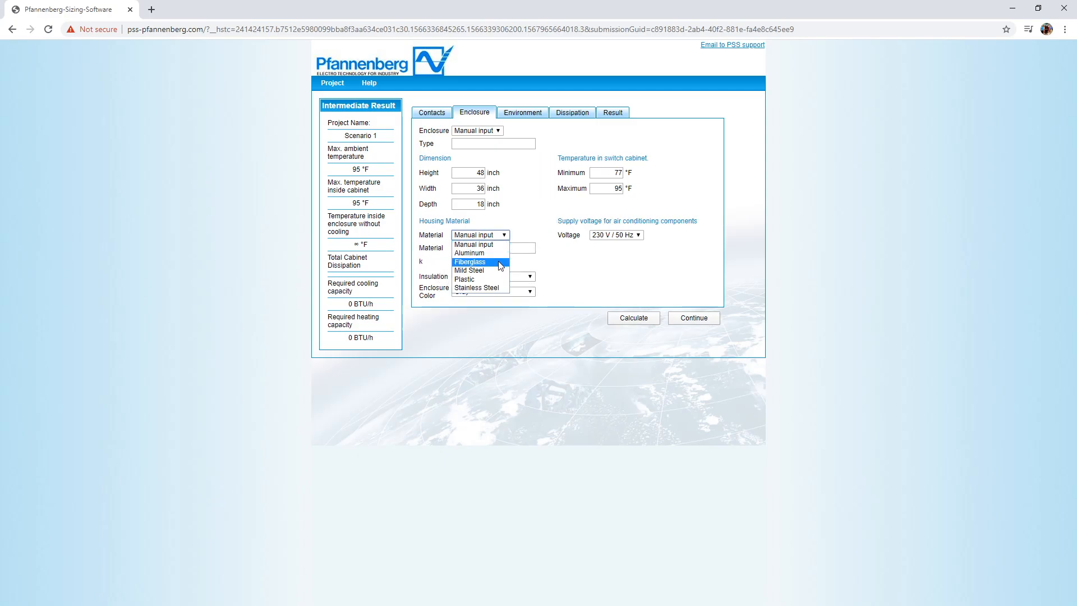
pyautogui.click(484, 272)
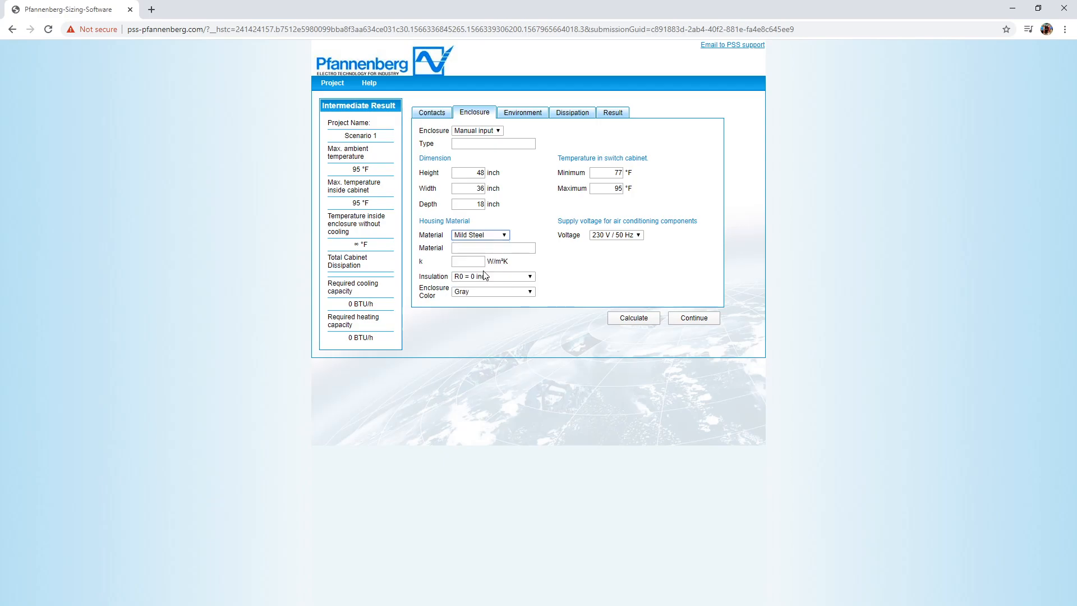
# - Set the supply voltage for the air conditioning components to 230 V / 60 Hz and go to the environment settings
pyautogui.click(614, 235)
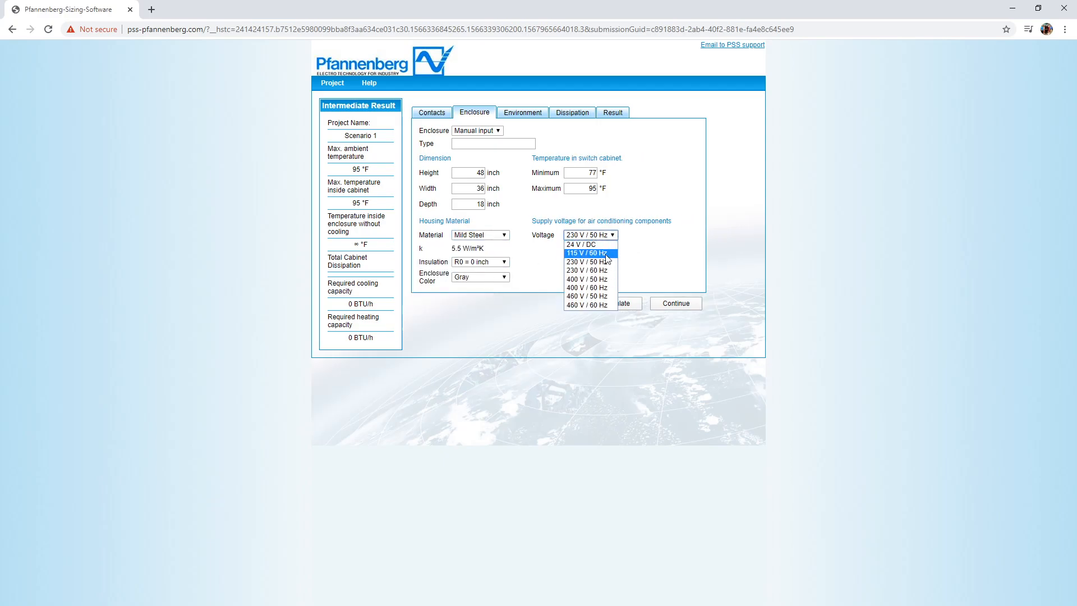
pyautogui.click(598, 271)
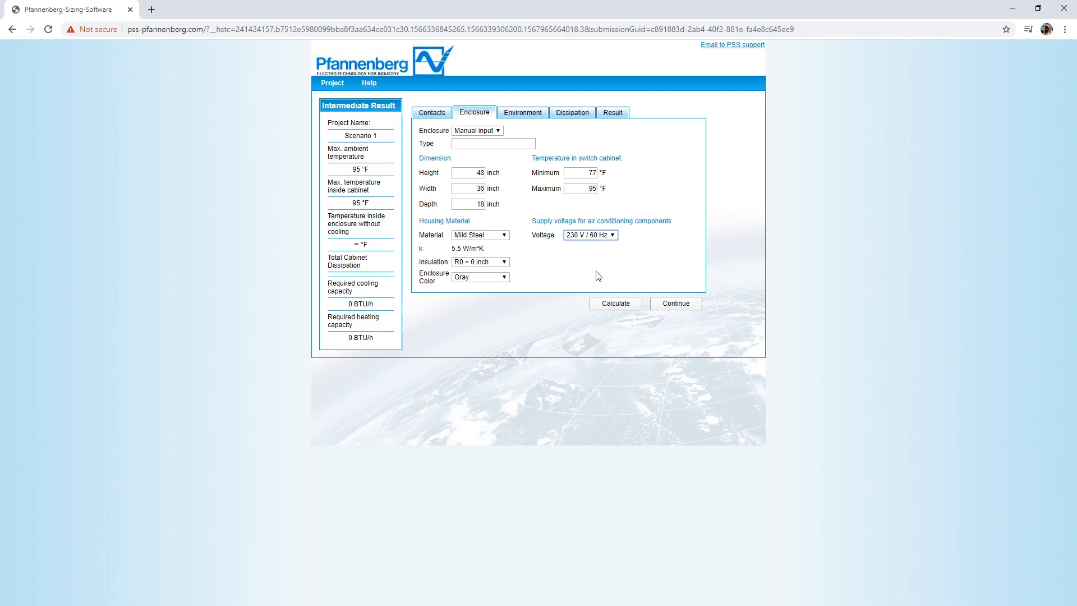
pyautogui.click(529, 119)
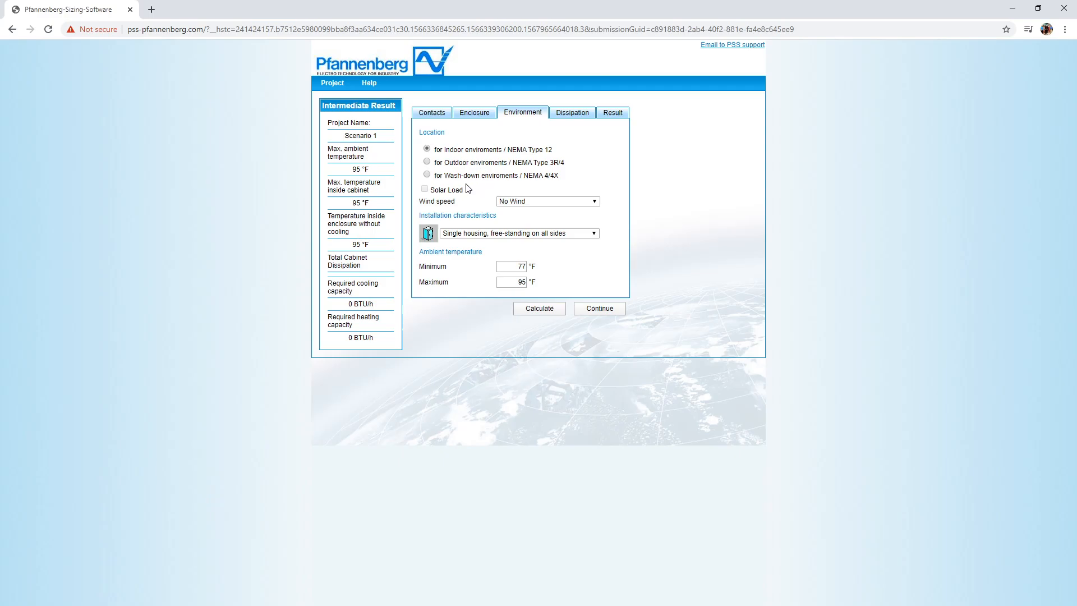
# - Try the outdoor NEMA Type 3R/4 location with its solar load and wind speed options, and restore the indoor NEMA Type 12 location
pyautogui.click(427, 162)
pyautogui.click(425, 190)
pyautogui.click(424, 189)
pyautogui.click(427, 149)
pyautogui.click(427, 162)
pyautogui.click(588, 202)
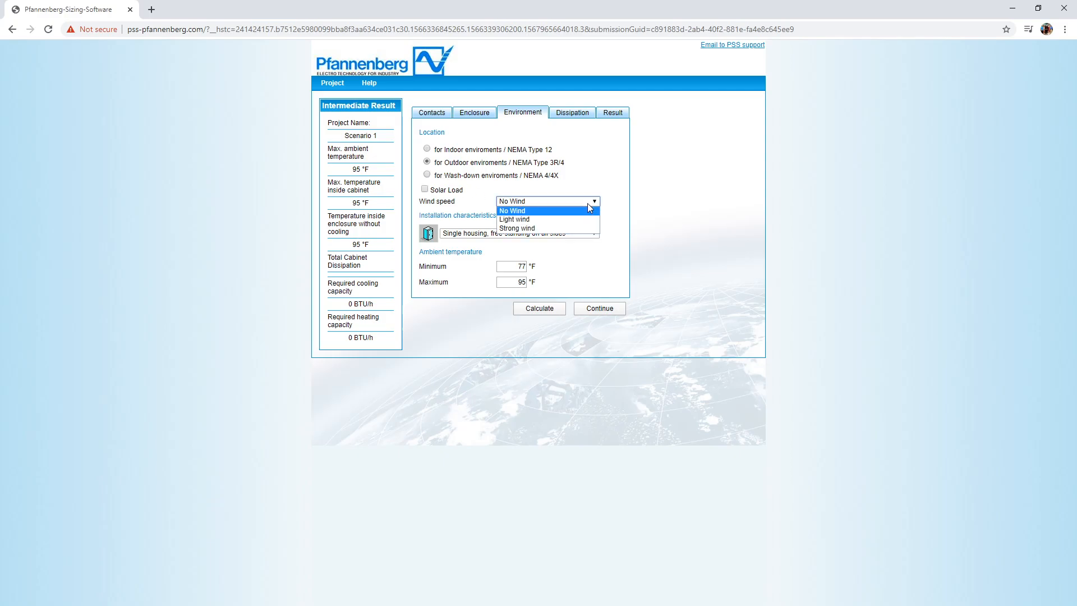
pyautogui.click(516, 211)
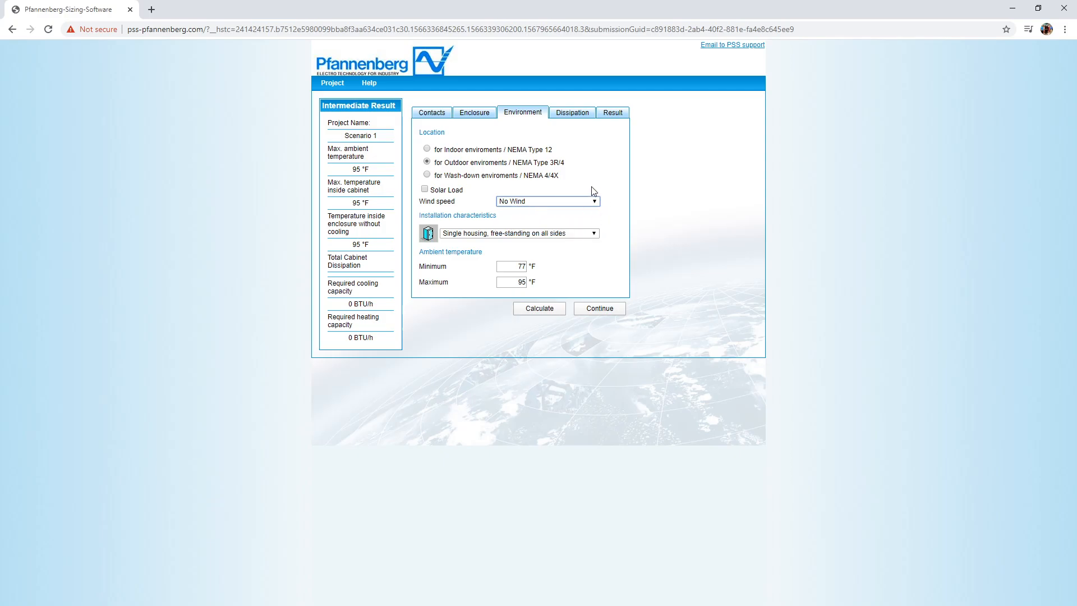
pyautogui.click(427, 149)
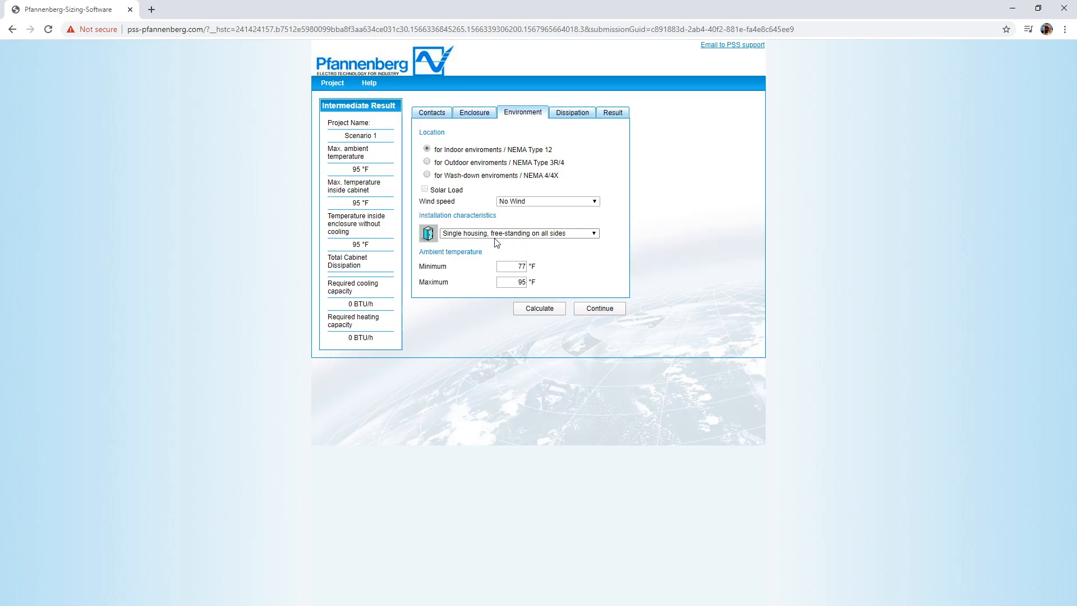
# - Set the installation characteristics to Single housing for wall mount
pyautogui.click(594, 234)
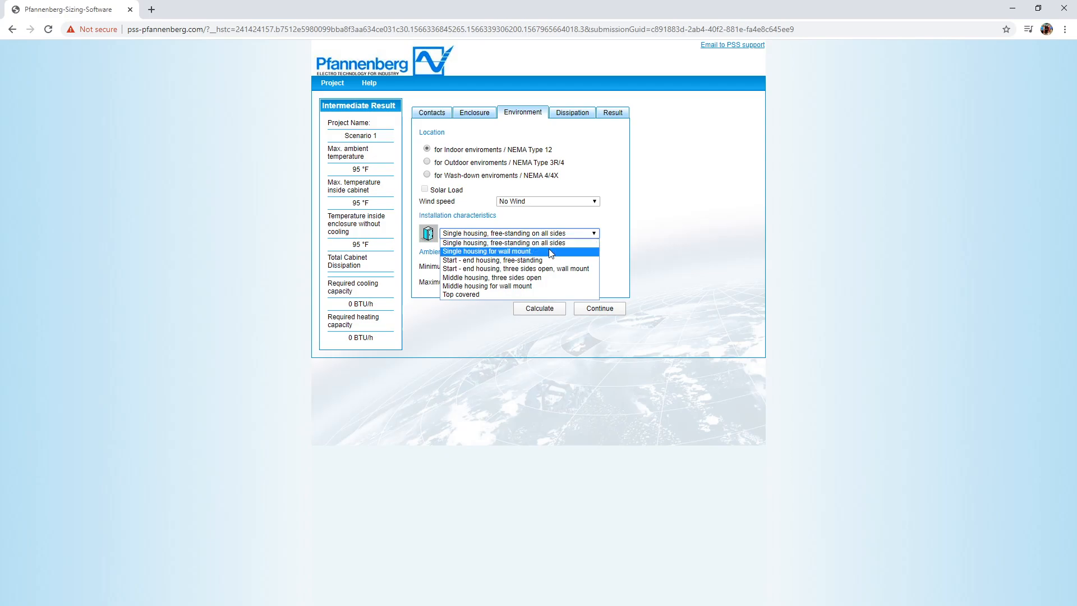
pyautogui.click(595, 236)
pyautogui.click(595, 236)
pyautogui.click(530, 251)
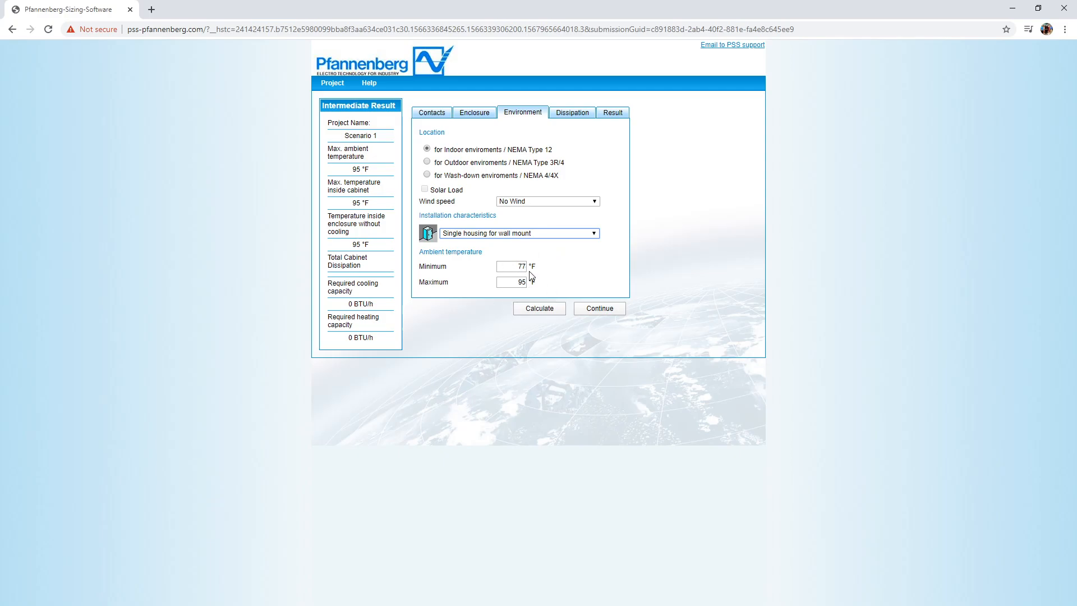
# - In the dissipation settings, choose to calculate the dissipation based on components in the enclosure
pyautogui.click(479, 115)
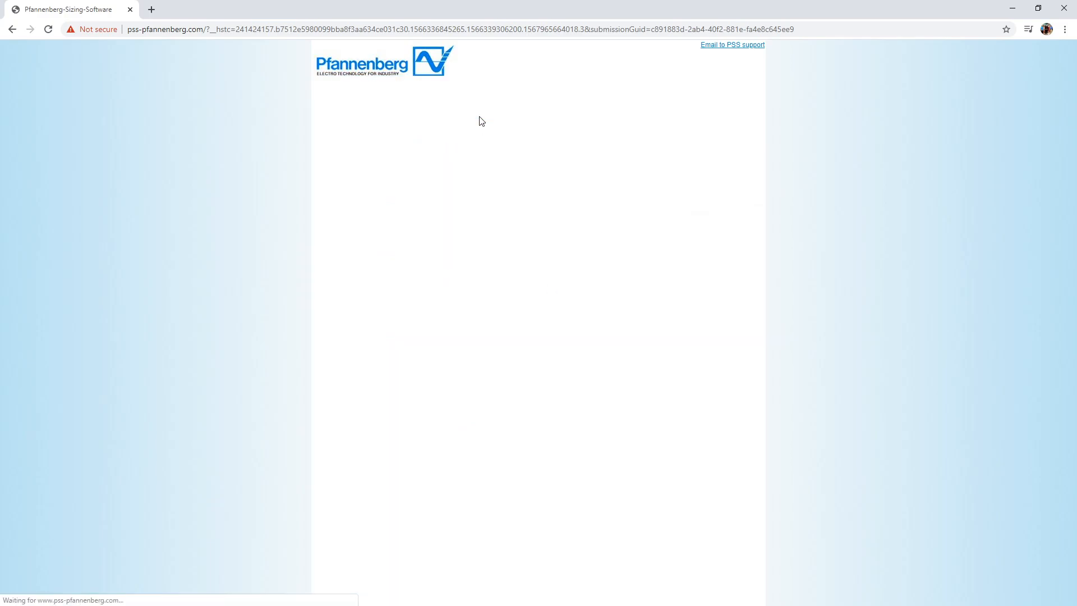
pyautogui.click(542, 115)
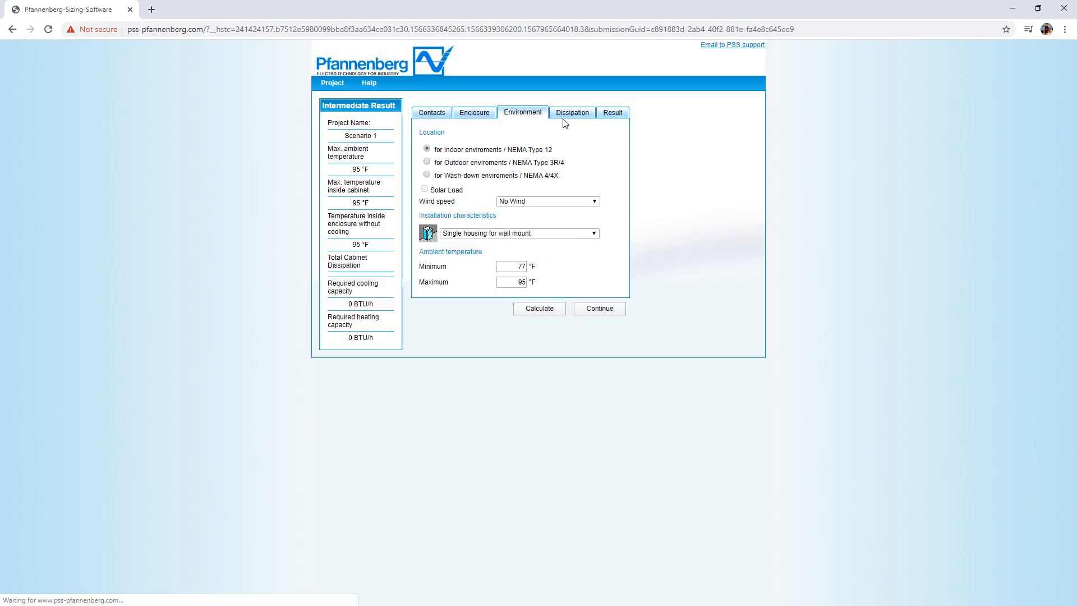
pyautogui.click(570, 114)
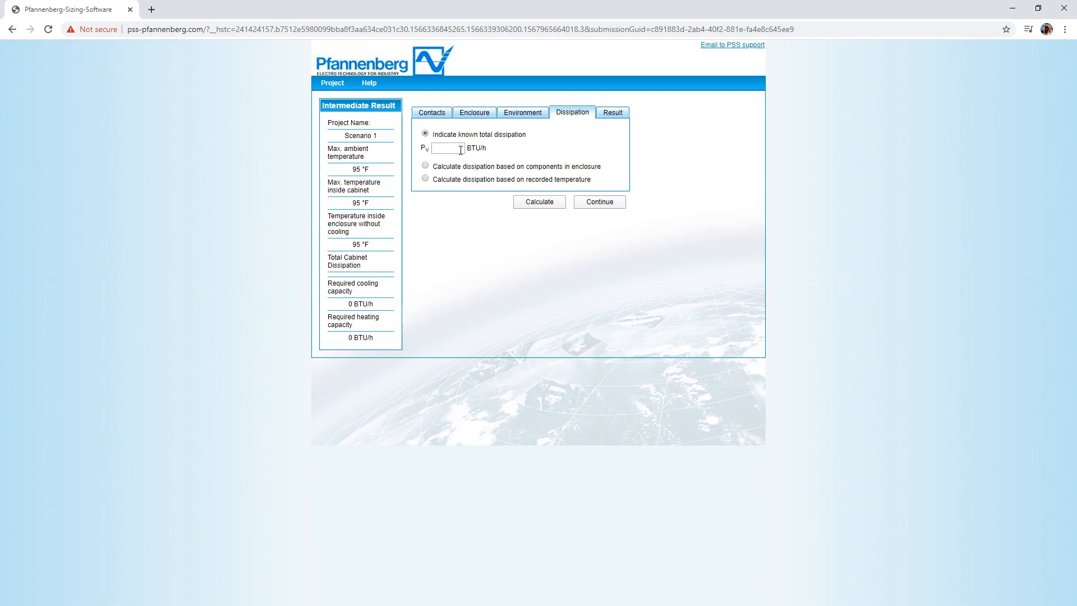
pyautogui.click(425, 165)
pyautogui.click(426, 227)
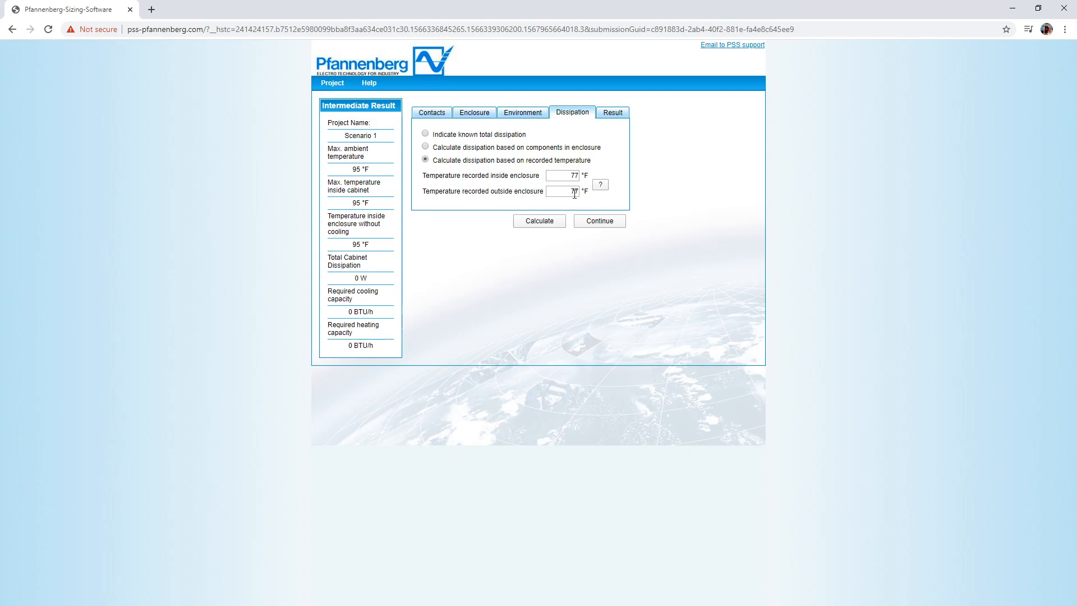
pyautogui.click(426, 147)
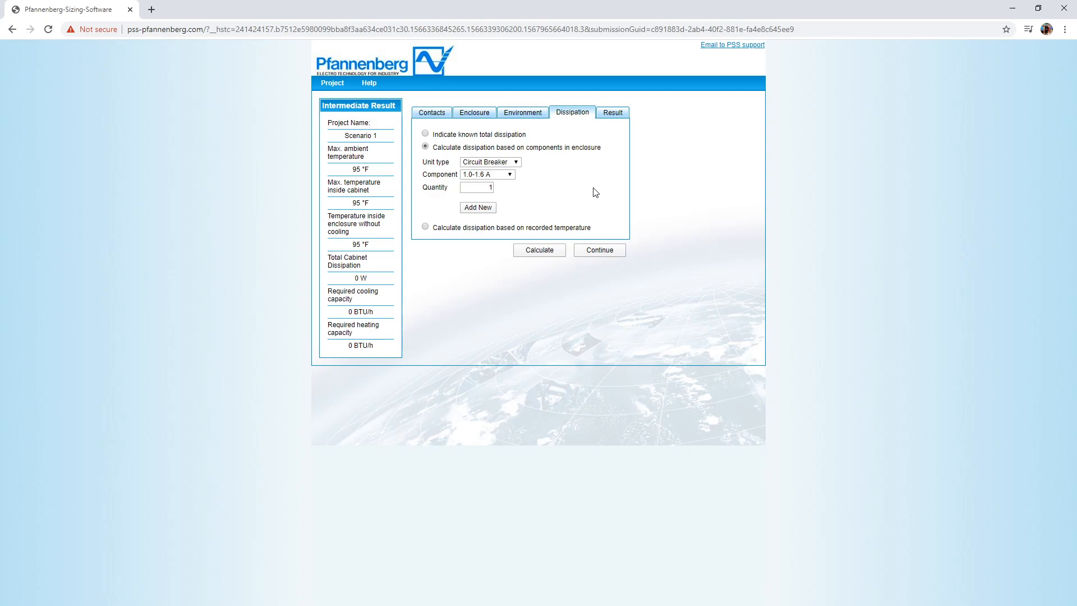
# - Add a 4,000 W power supply at 100% utilization to the enclosure's component list
pyautogui.click(516, 163)
pyautogui.click(493, 232)
pyautogui.click(492, 174)
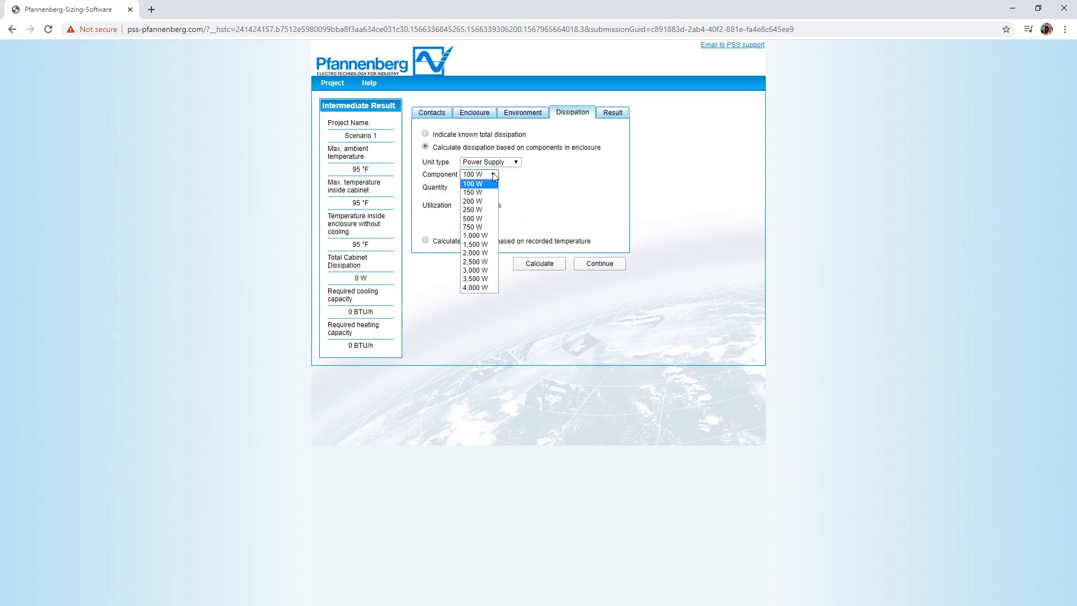
pyautogui.click(474, 288)
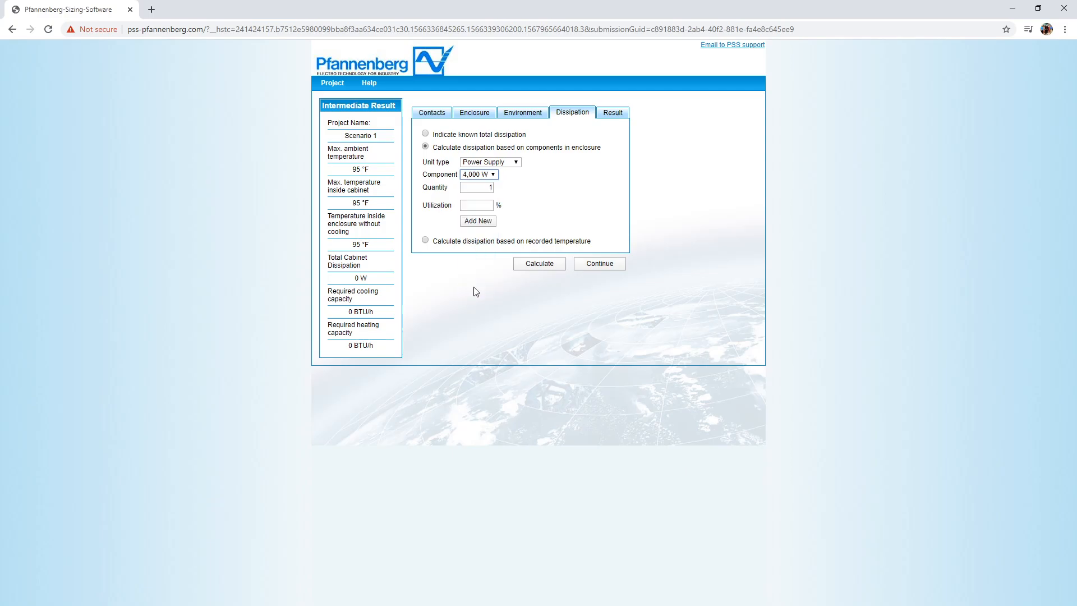
pyautogui.click(479, 207)
pyautogui.write('83')
pyautogui.click(476, 220)
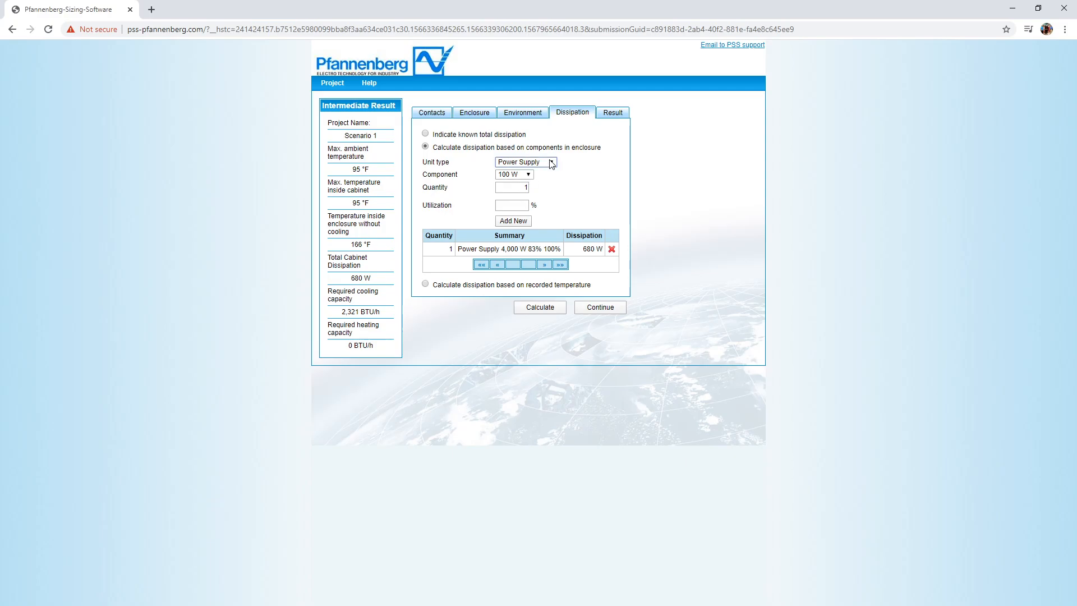
# - Add a 3,000 W transformer at 100% utilization to the enclosure's component list
pyautogui.click(527, 162)
pyautogui.click(521, 236)
pyautogui.click(551, 163)
pyautogui.click(516, 242)
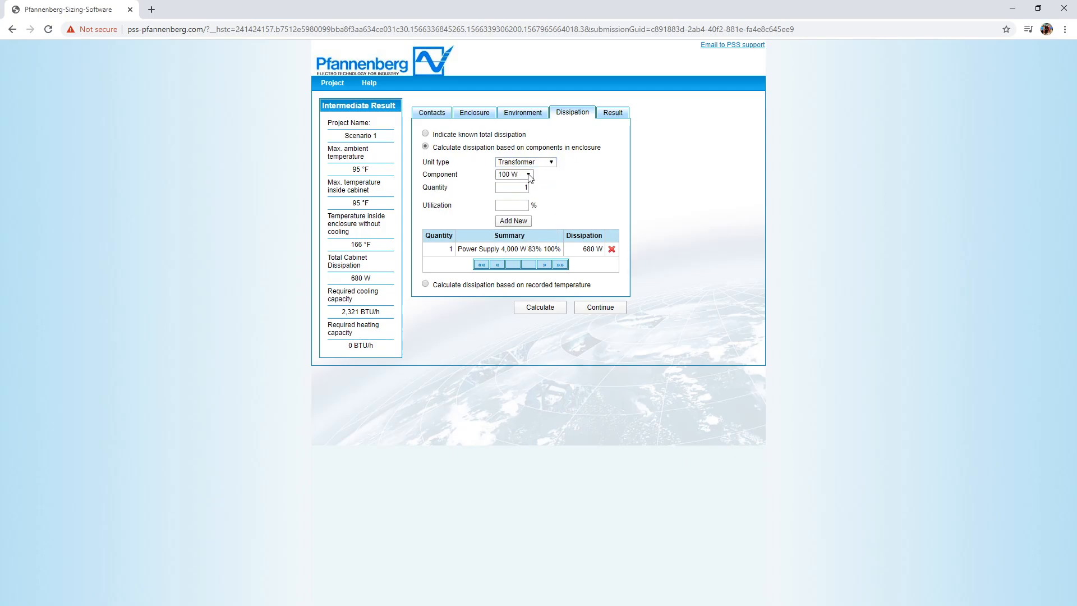
pyautogui.click(529, 175)
pyautogui.click(512, 269)
pyautogui.click(511, 205)
pyautogui.write('100')
pyautogui.click(513, 225)
# - Add two AC 1,492 W 2.0 HP drives at 100% utilization to the component list and open the project's results
pyautogui.click(543, 162)
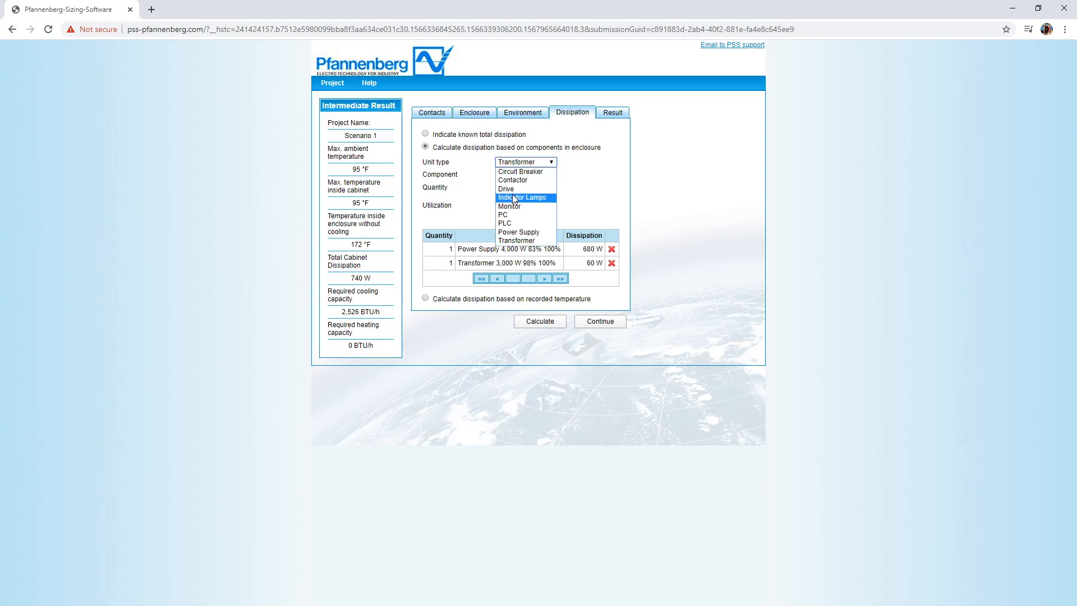
pyautogui.click(517, 190)
pyautogui.click(527, 174)
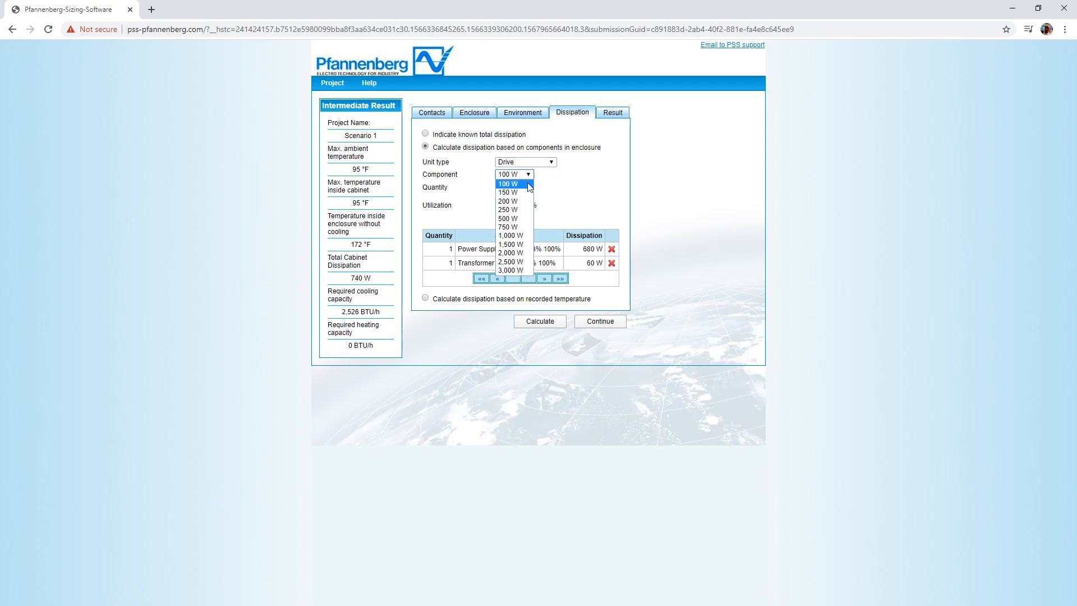
pyautogui.click(538, 174)
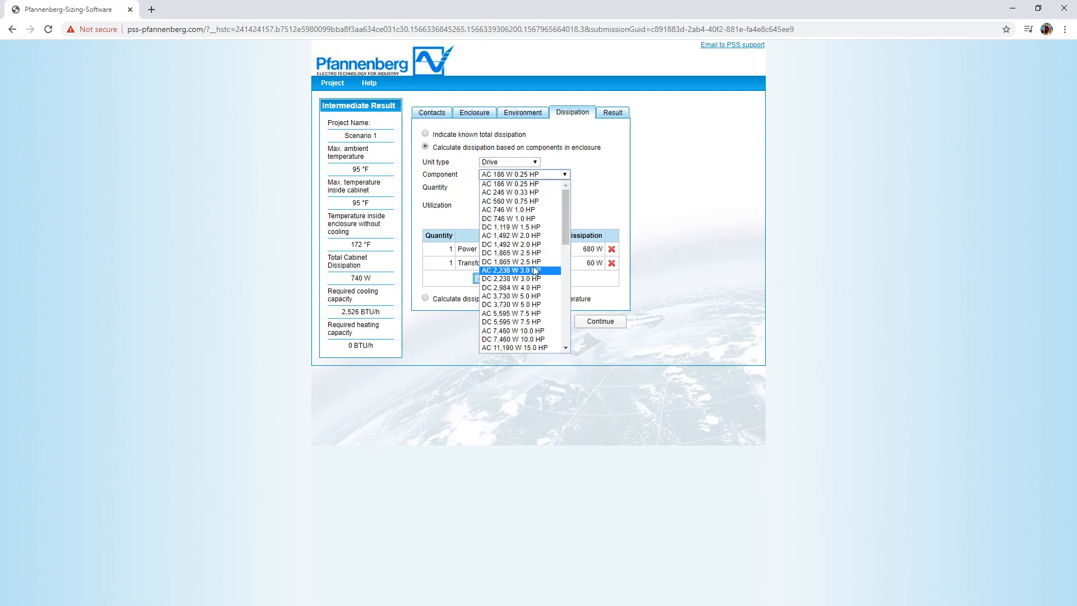
pyautogui.click(524, 235)
pyautogui.click(497, 207)
pyautogui.write('100')
pyautogui.doubleClick(505, 187)
pyautogui.write('2')
pyautogui.click(497, 220)
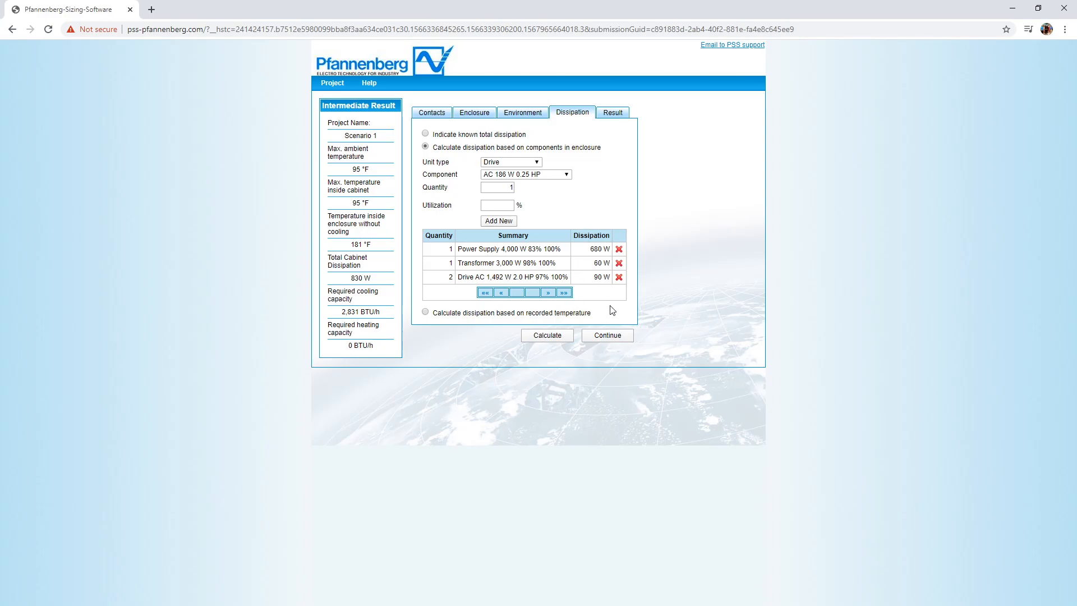
pyautogui.click(613, 114)
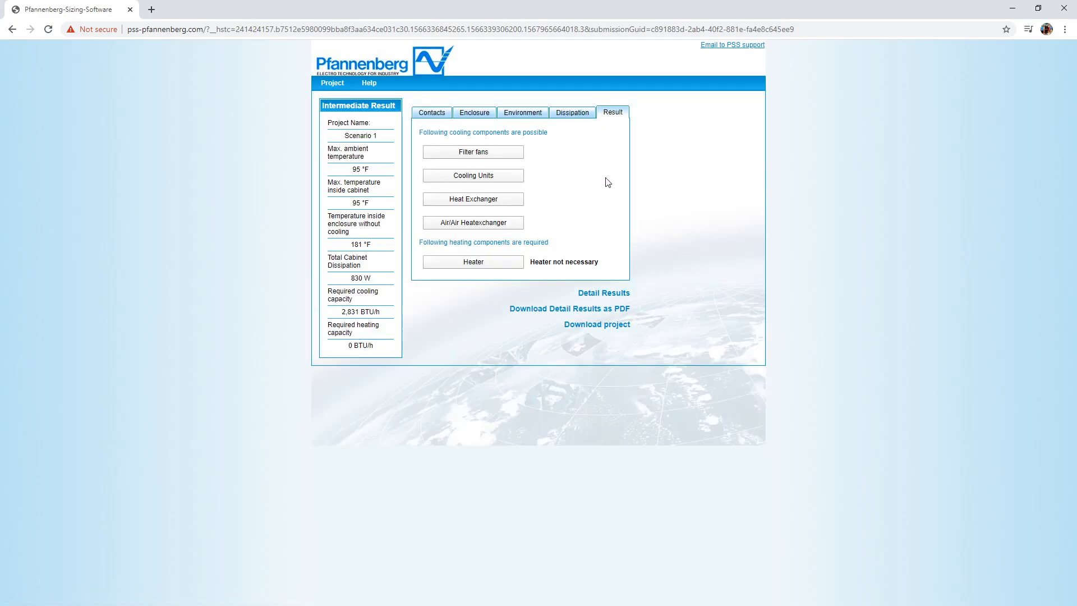
# - Check which filter fans and air/air heat exchangers are offered for the enclosure under the current conditions
pyautogui.click(497, 156)
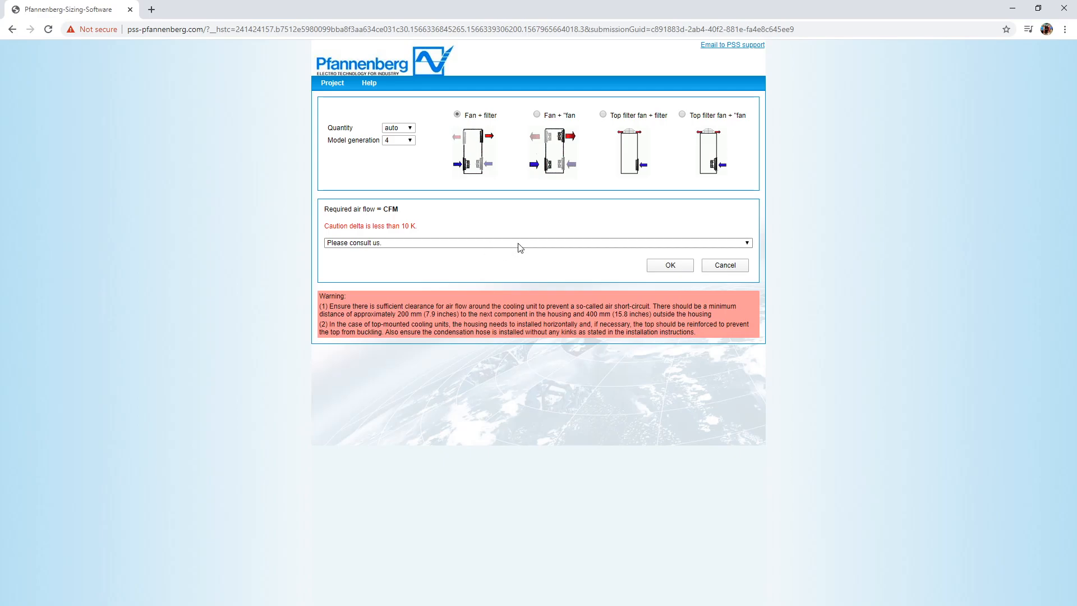
pyautogui.click(747, 247)
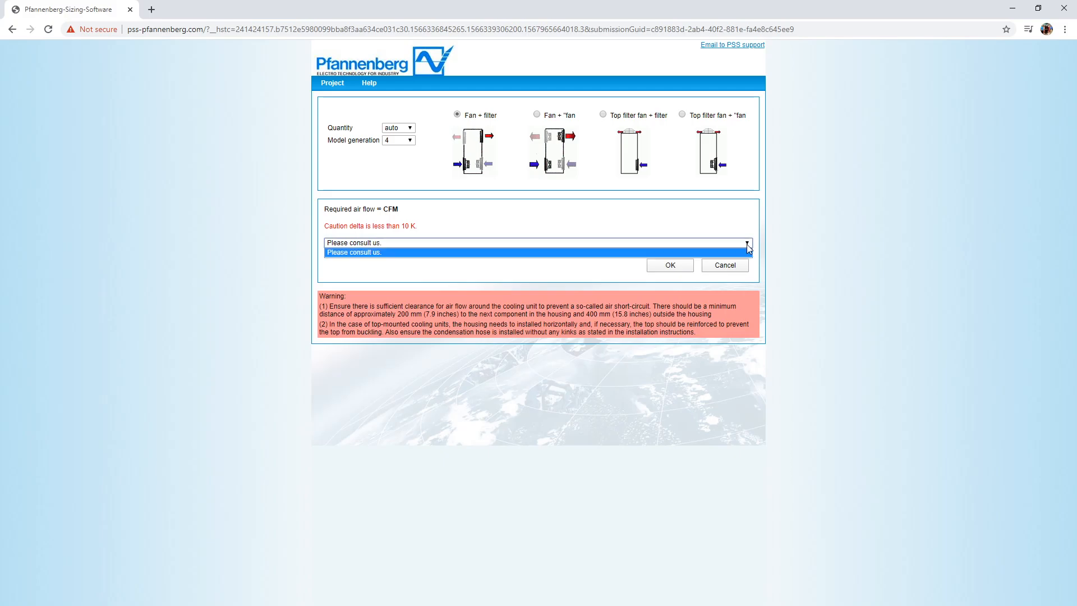
pyautogui.click(669, 270)
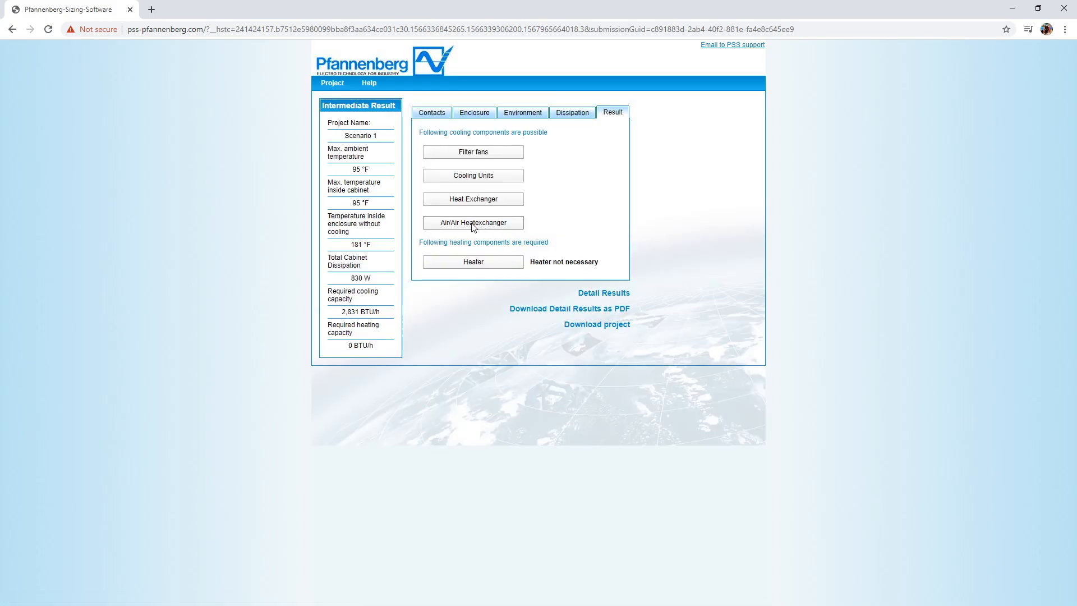
pyautogui.click(473, 224)
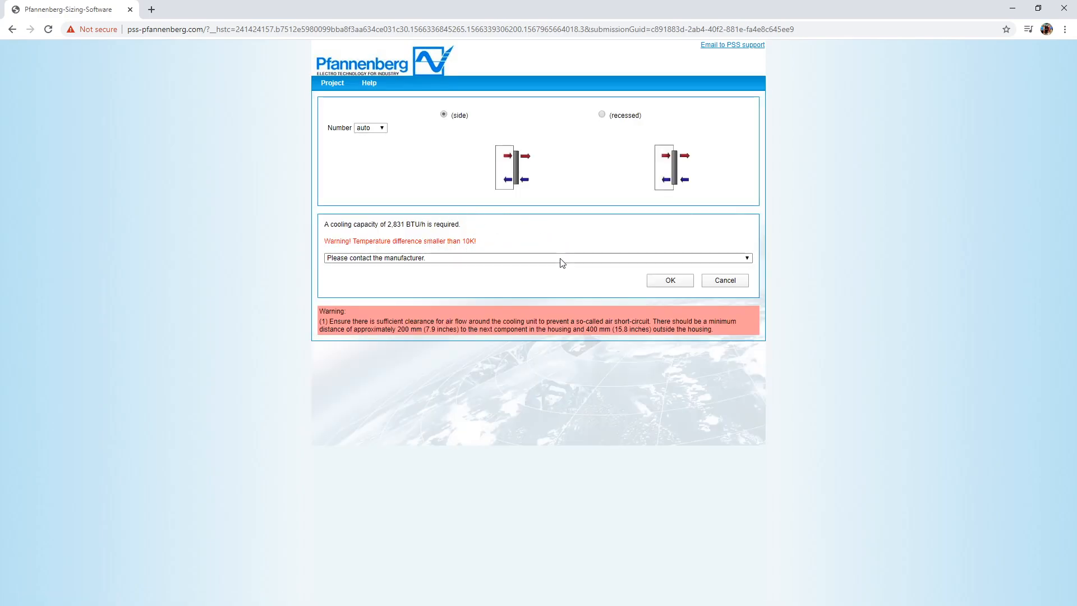
pyautogui.click(689, 287)
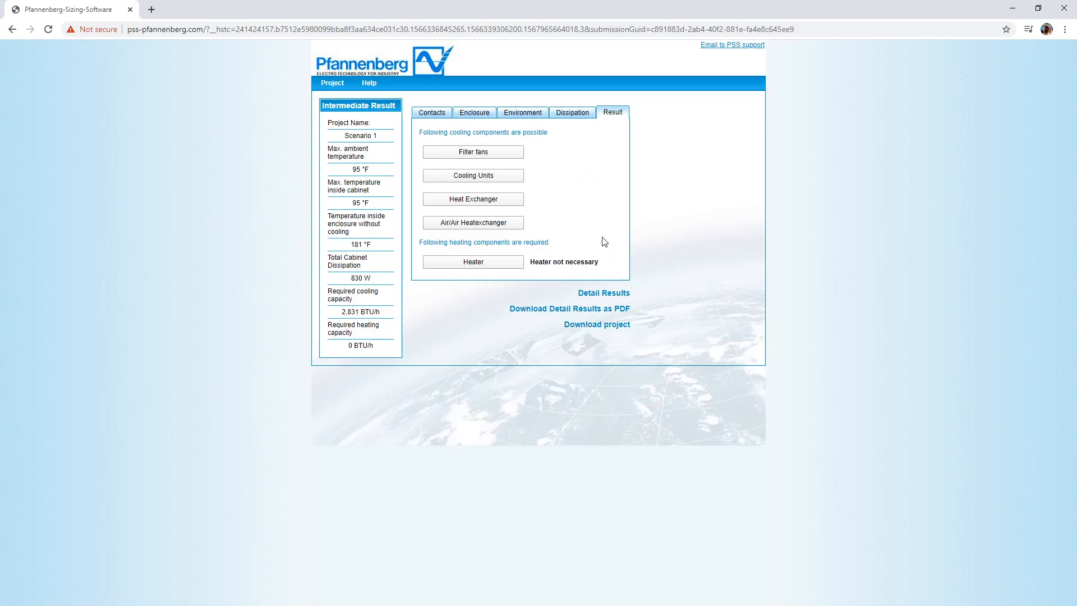
# - Set the ambient temperature to a minimum of 65 °F and a maximum of 75 °F, and reopen the results
pyautogui.click(527, 118)
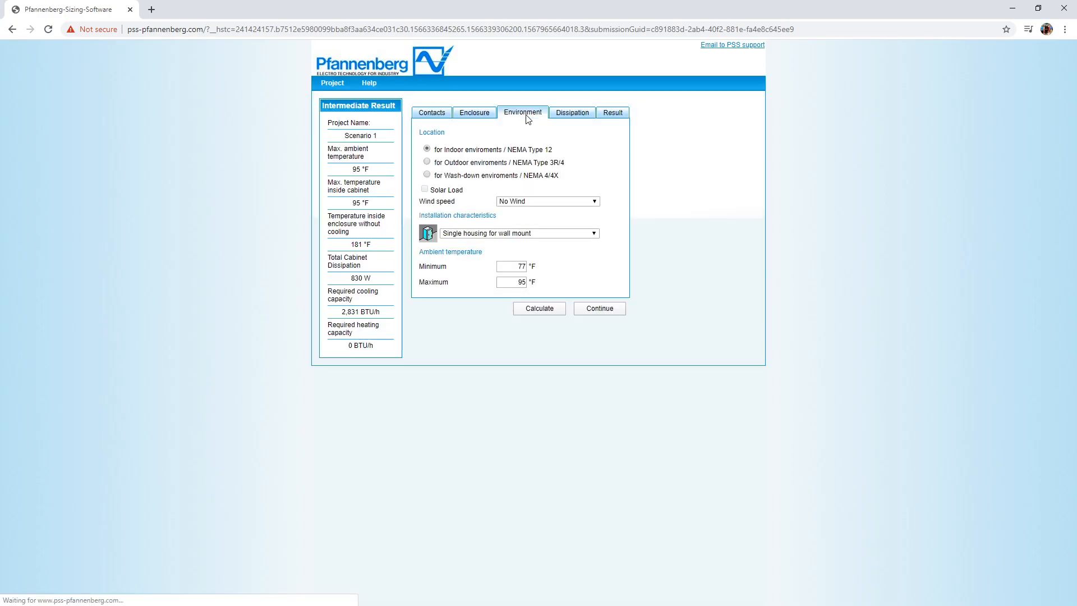
pyautogui.click(511, 266)
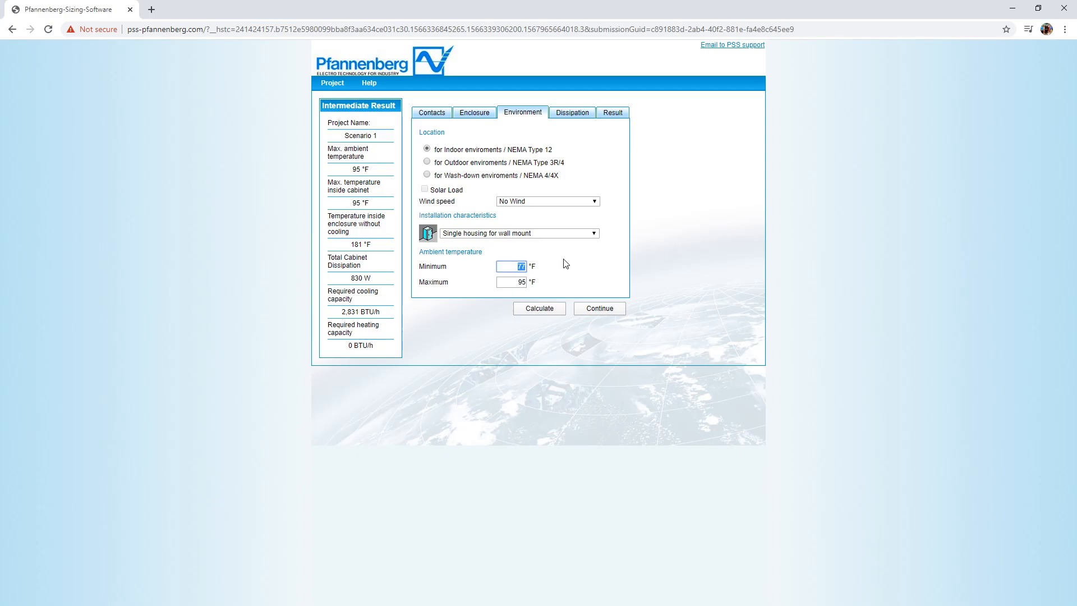
pyautogui.click(528, 282)
pyautogui.write('75')
pyautogui.click(578, 114)
pyautogui.click(610, 116)
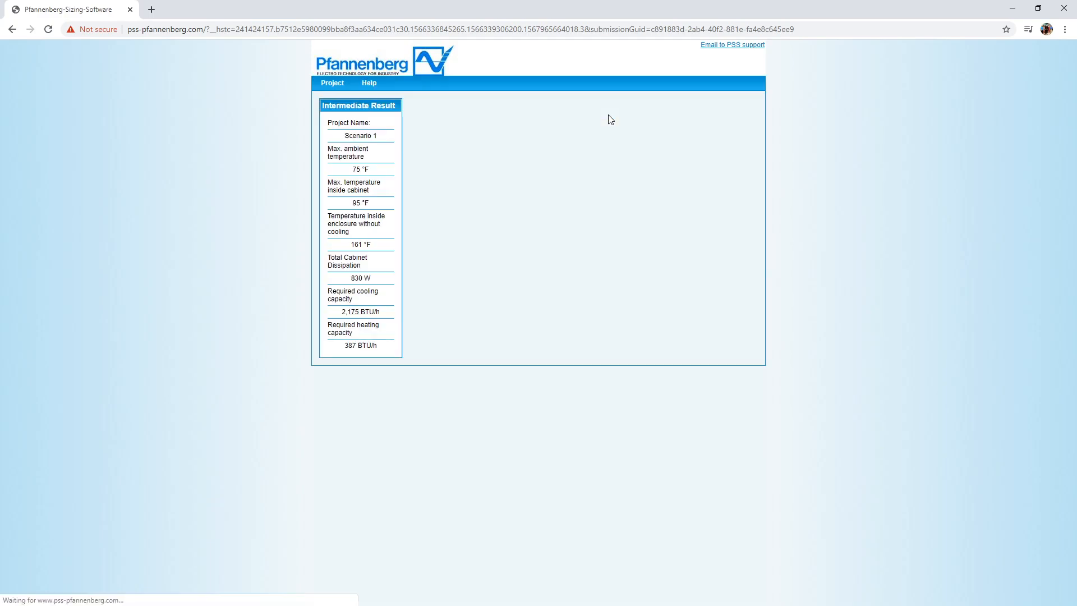
# - Compare the filter fan options and choose the PF 43000 fan with filter PFA 40000 and an air flow rate of 122 CFM
pyautogui.click(493, 157)
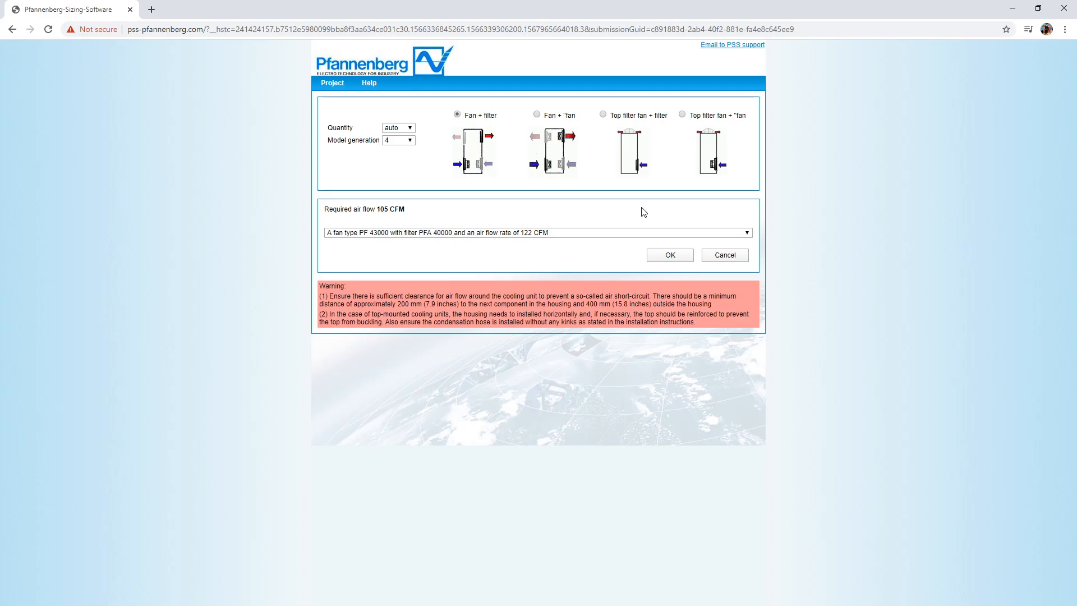
pyautogui.click(748, 233)
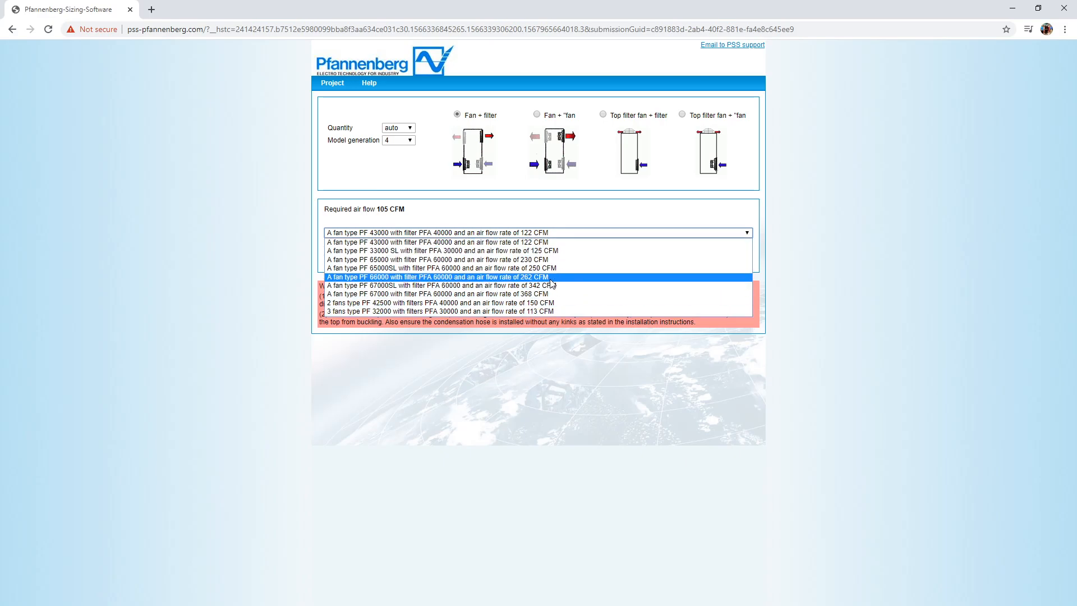
pyautogui.click(504, 261)
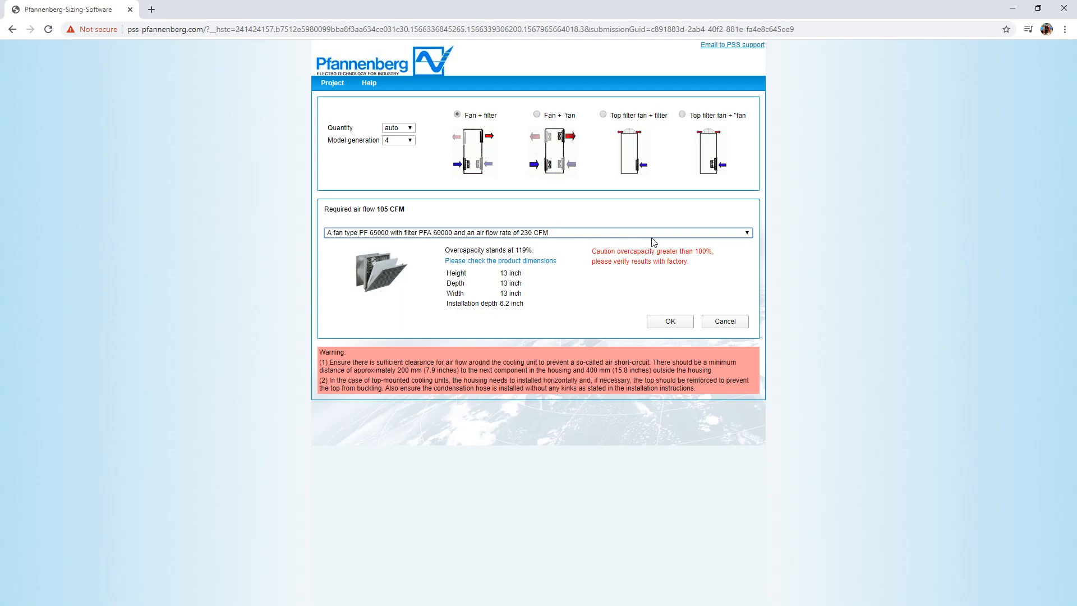
pyautogui.click(740, 235)
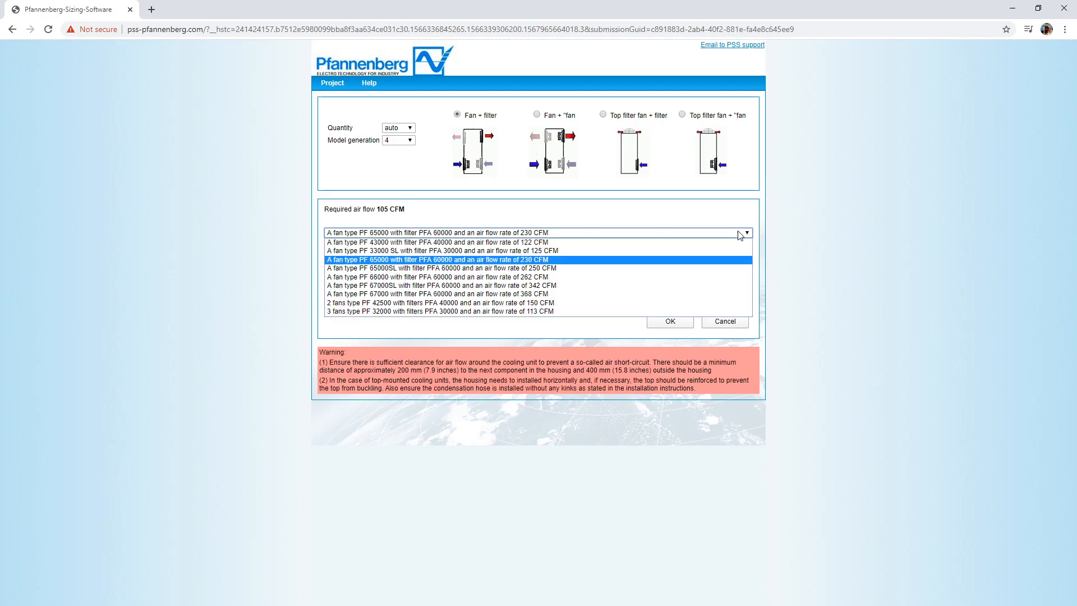
pyautogui.click(530, 242)
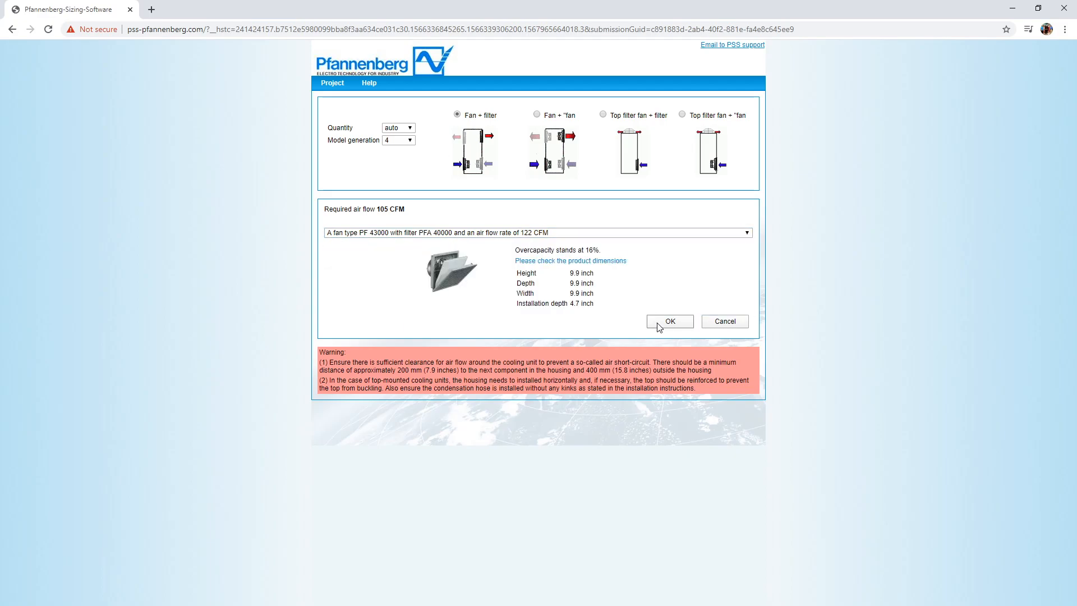
pyautogui.click(666, 321)
# - Compare the side-mounted cooling units and choose the DTS 3041 with a cooling capacity of 2,997 BTU/h
pyautogui.click(474, 176)
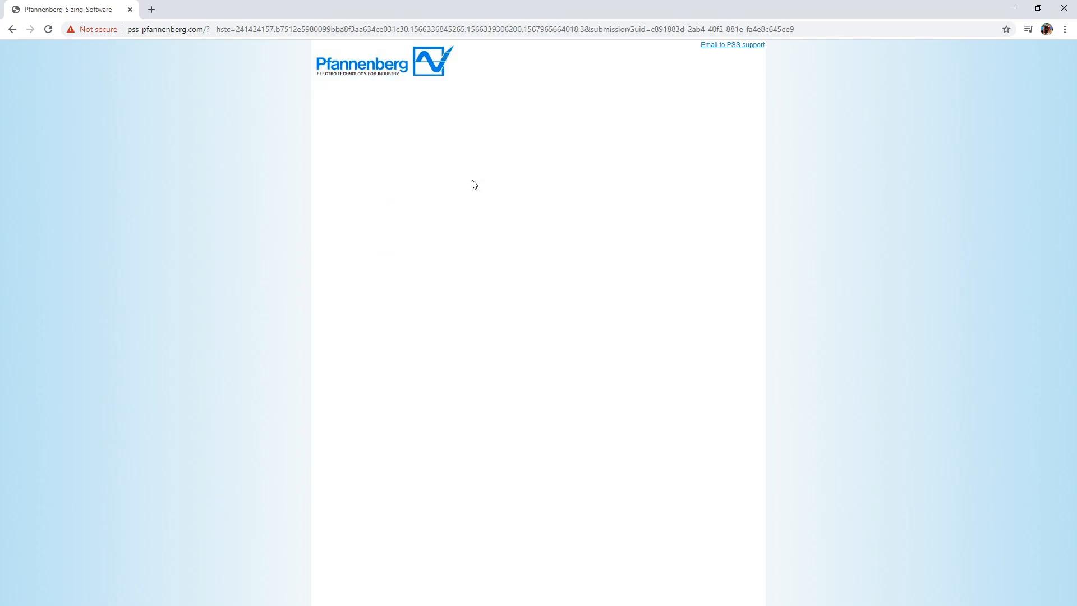
pyautogui.click(543, 242)
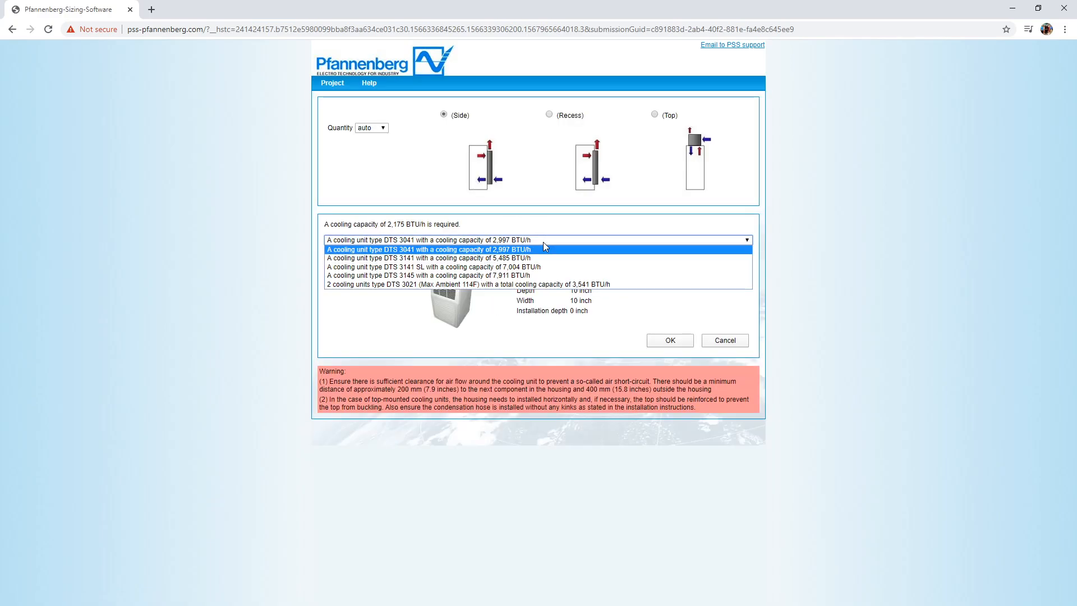
pyautogui.click(598, 258)
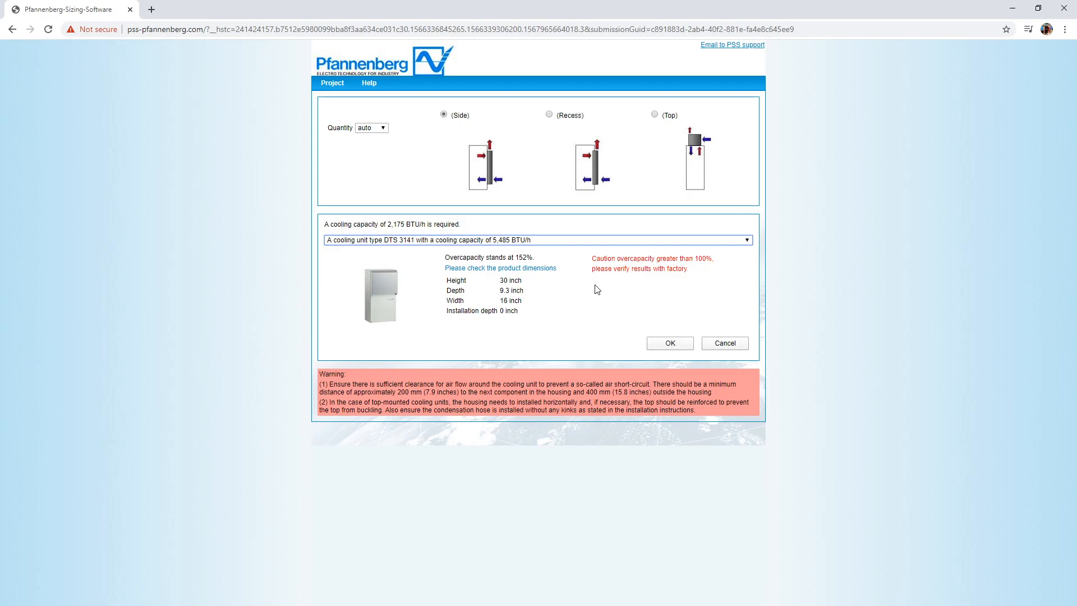
pyautogui.click(609, 241)
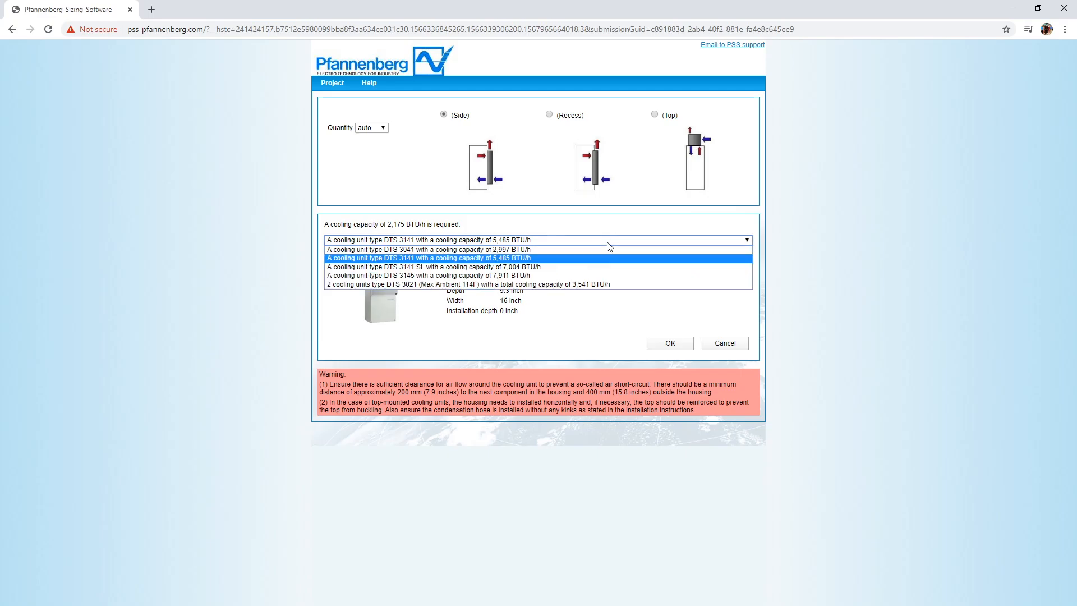
pyautogui.click(513, 250)
pyautogui.click(672, 343)
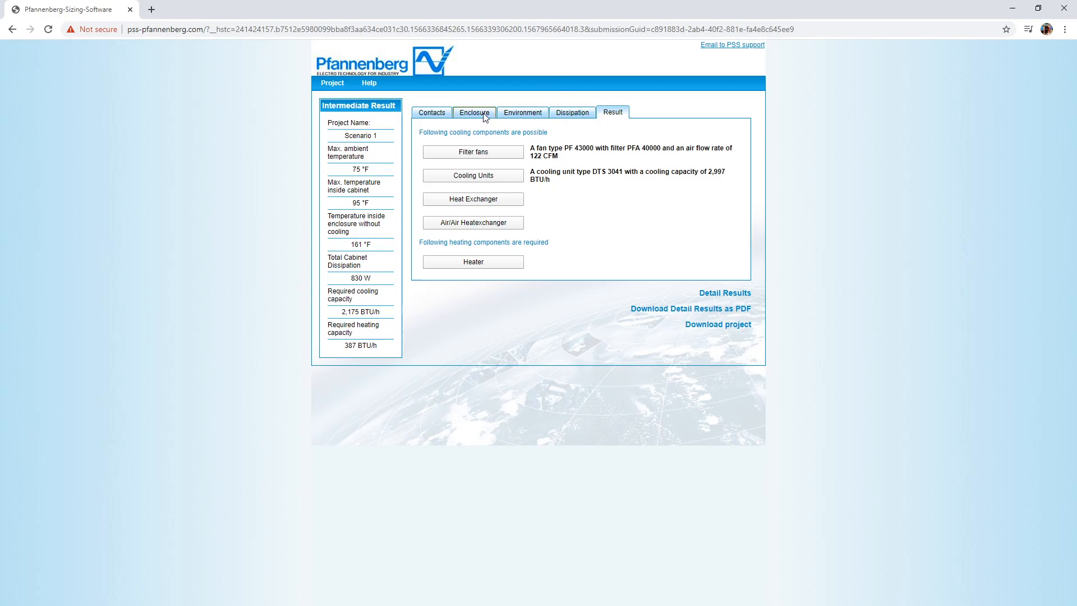
# - Rename the project as Scenario 2 and set the enclosure's housing material to Stainless Steel
pyautogui.click(439, 113)
pyautogui.moveTo(514, 131)
pyautogui.mouseDown()
pyautogui.moveTo(485, 135)
pyautogui.moveTo(494, 133)
pyautogui.mouseUp()
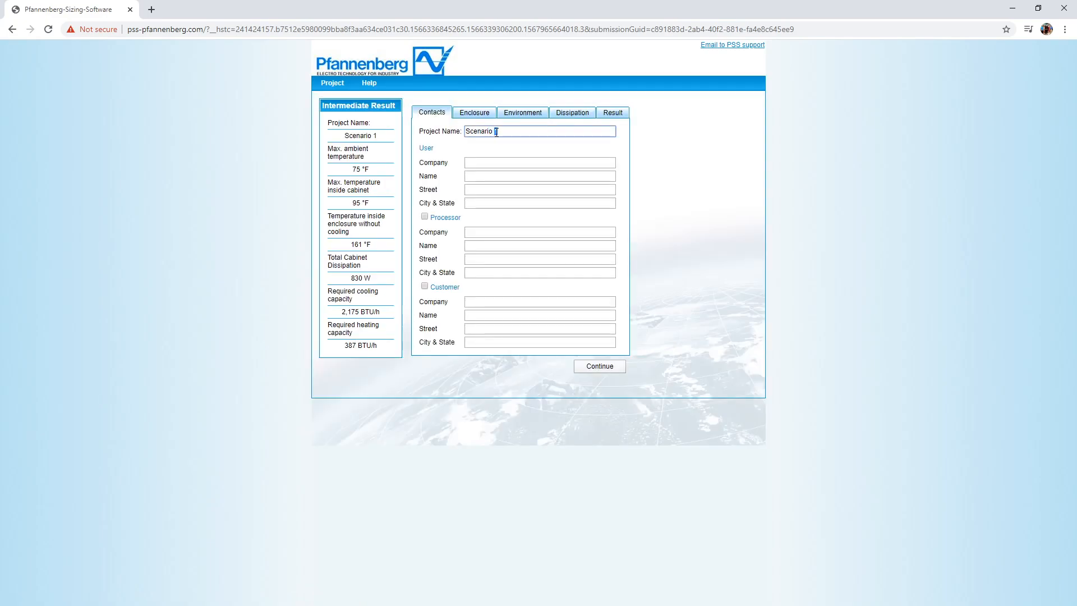
pyautogui.write('2')
pyautogui.click(477, 116)
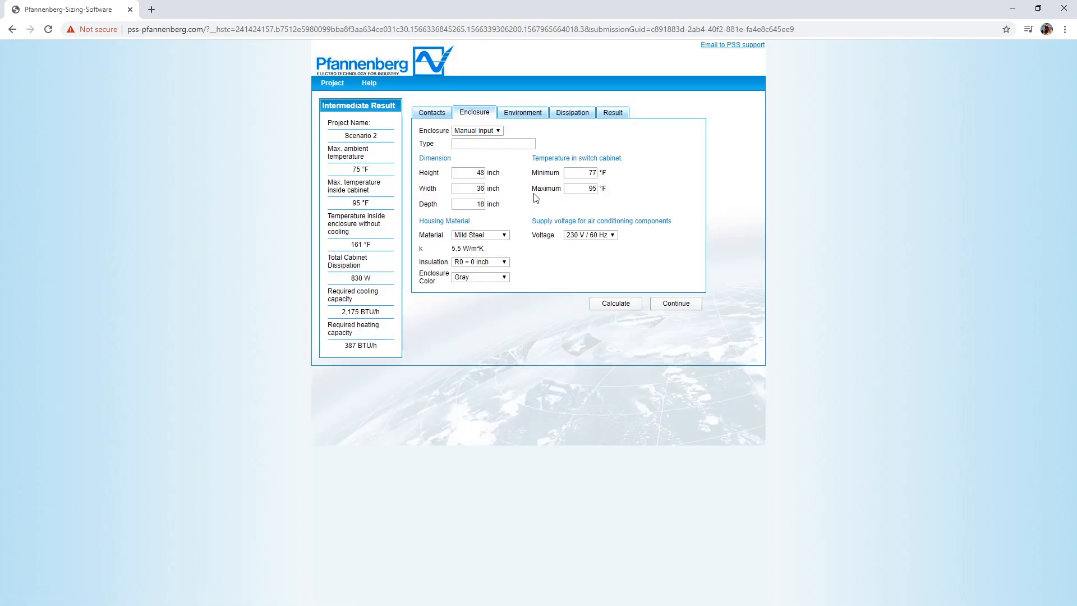
pyautogui.click(500, 237)
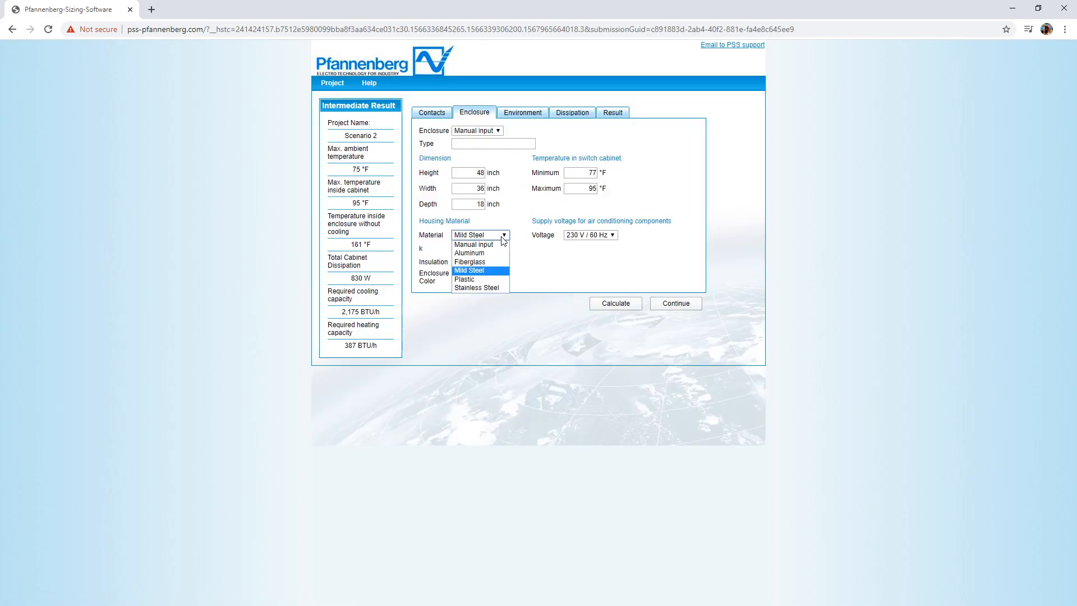
pyautogui.click(476, 288)
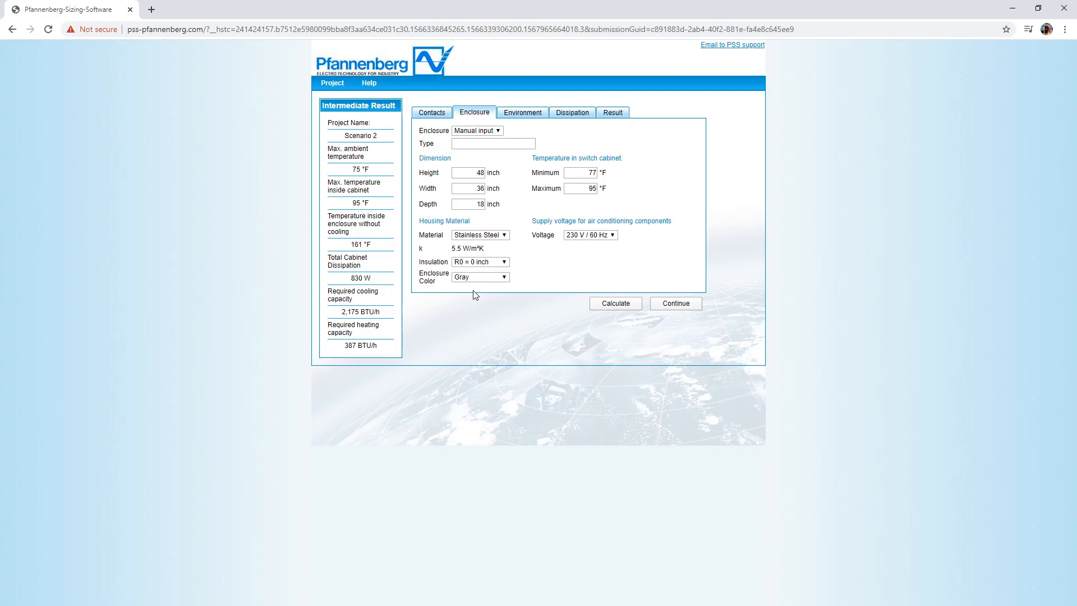
# - Set the location to wash-down environments / NEMA 4/4X and open the project's results
pyautogui.click(522, 112)
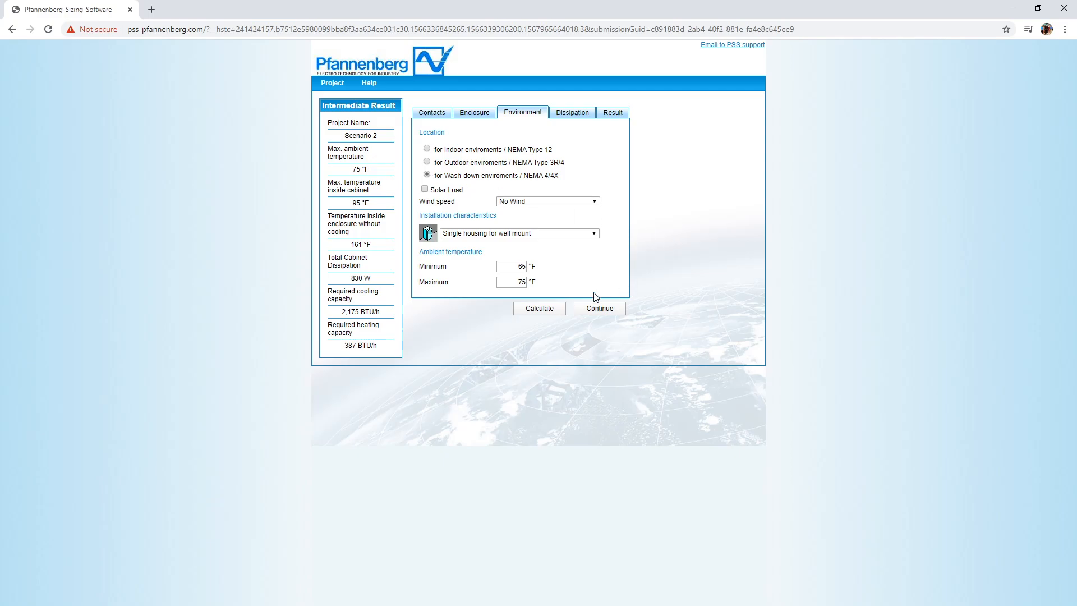
pyautogui.click(575, 114)
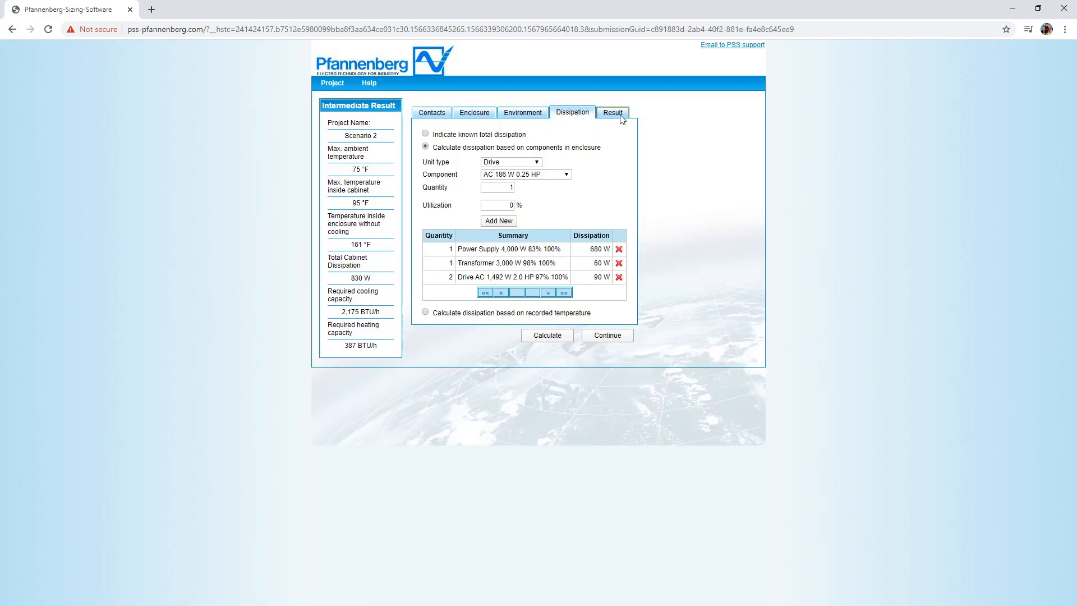
pyautogui.click(621, 117)
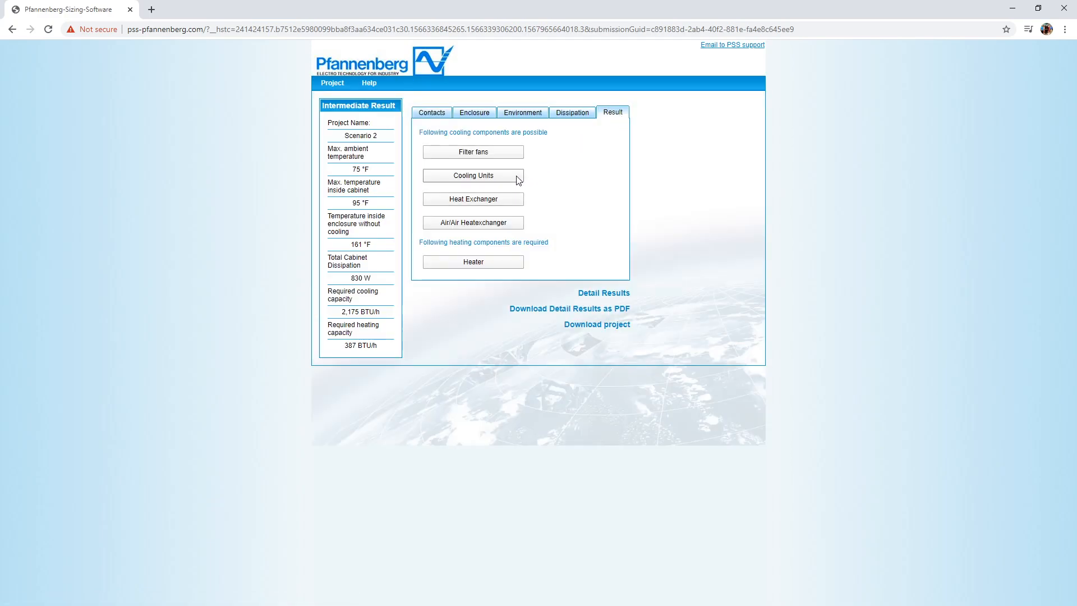
# - Choose the side-mounted PKS 3134 (Washdown, NEMA Type 4/4X) air/air heat exchanger and review the project's detail results
pyautogui.click(482, 223)
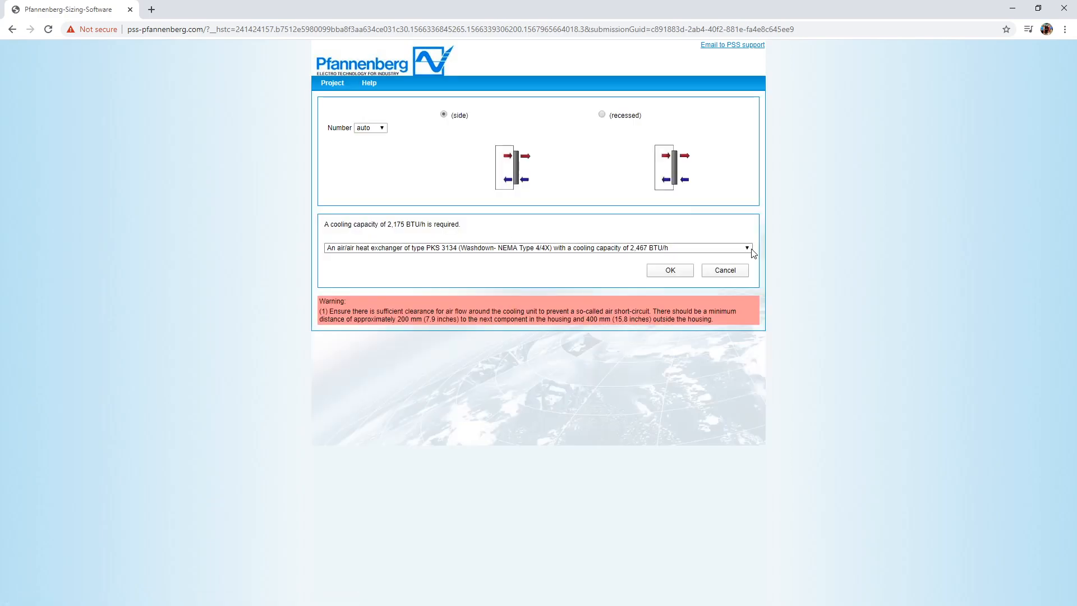
pyautogui.click(746, 248)
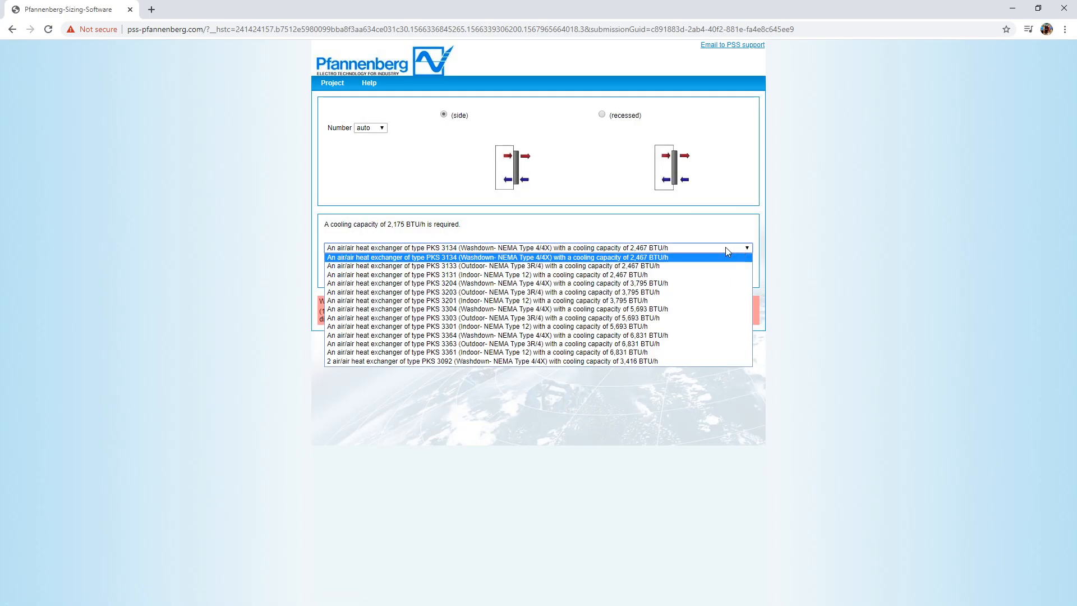
pyautogui.click(481, 256)
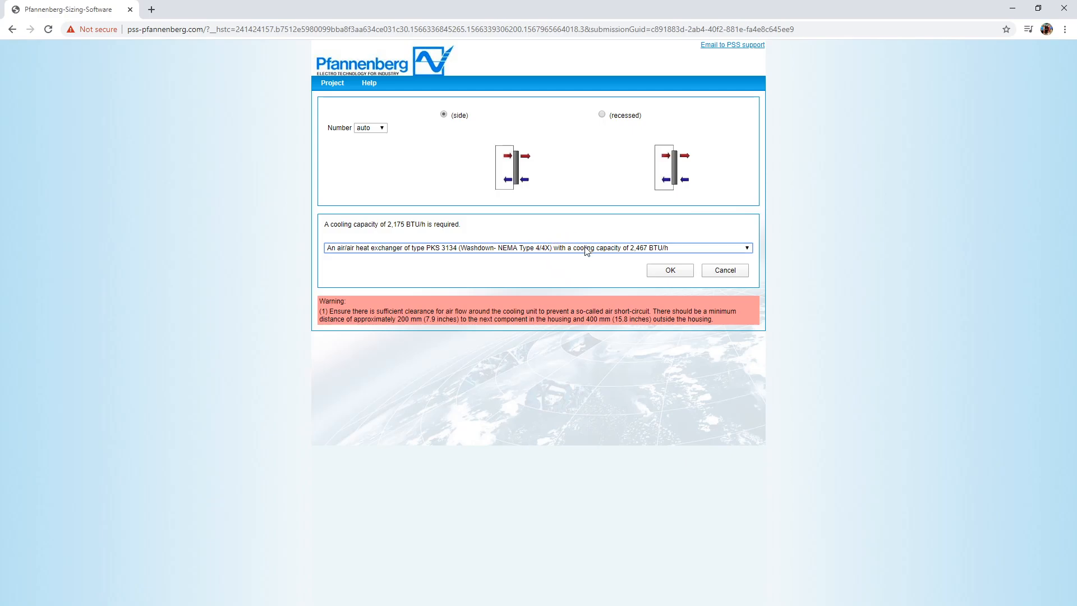
pyautogui.click(670, 271)
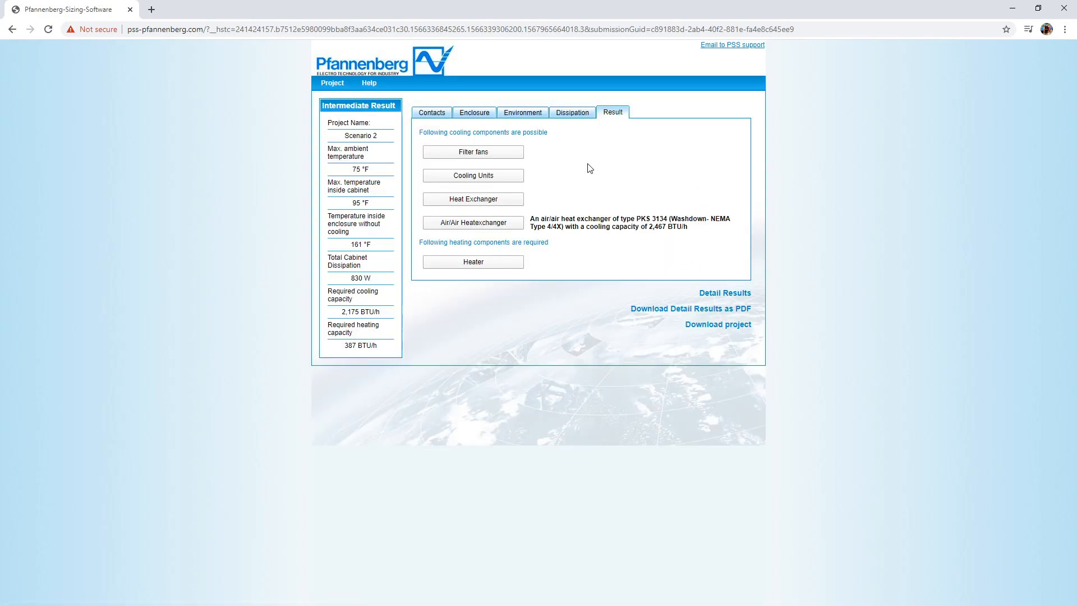
pyautogui.click(728, 294)
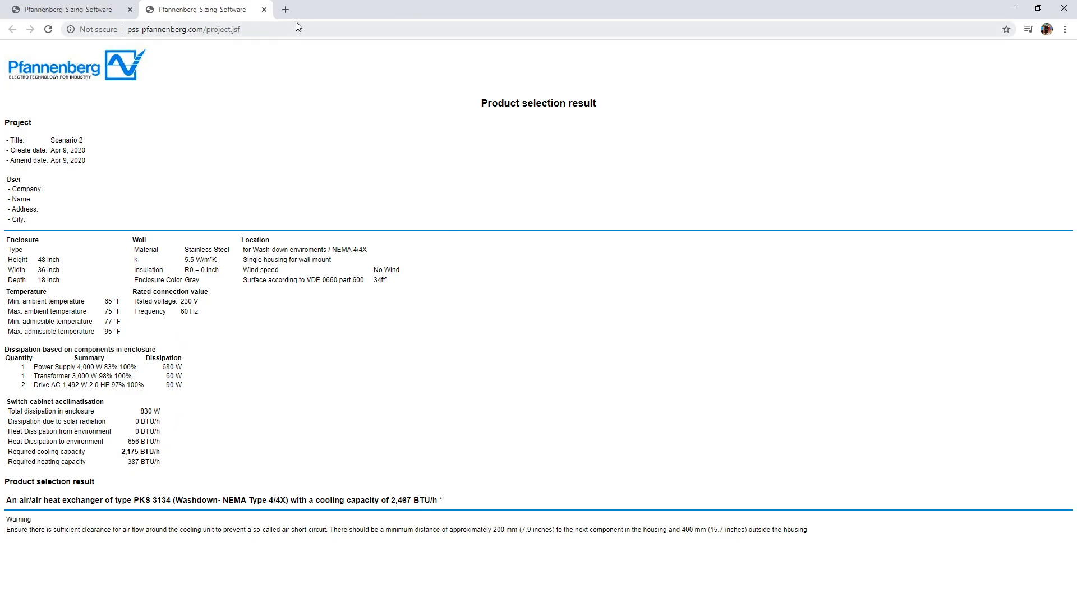
pyautogui.click(264, 9)
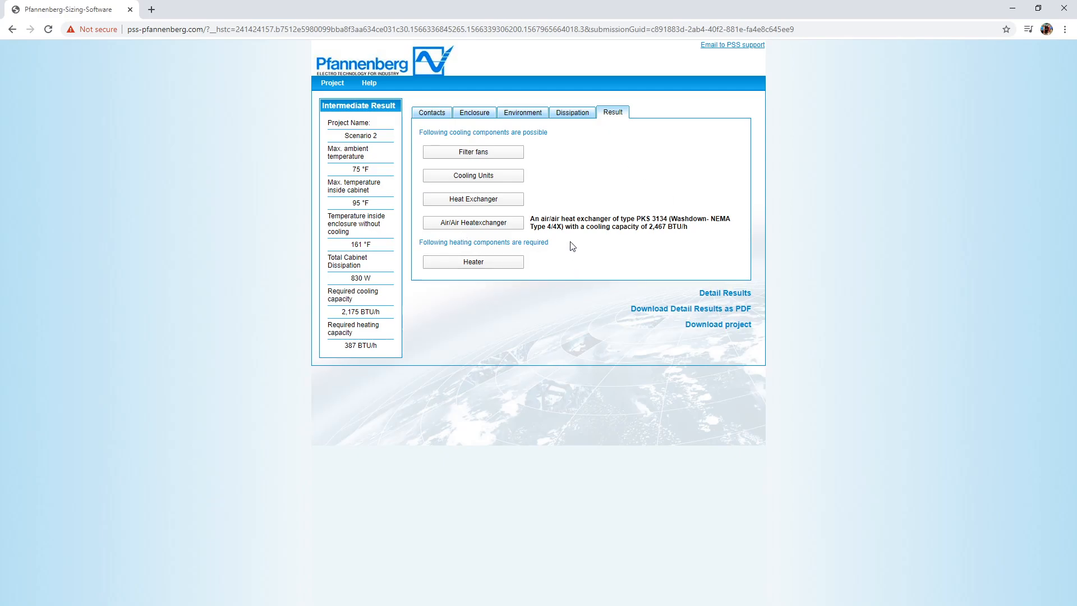
# - Rename the project as Scenario 3 and set the enclosure's housing material to Mild Steel
pyautogui.click(425, 114)
pyautogui.doubleClick(496, 132)
pyautogui.click(474, 112)
pyautogui.moveTo(473, 173); pyautogui.dragTo(484, 174)
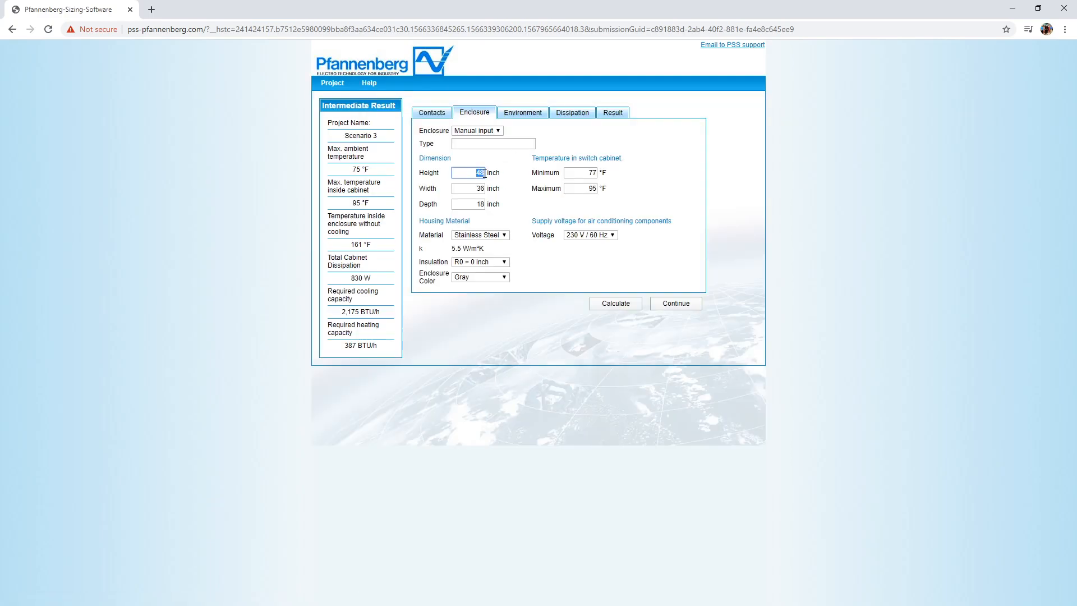
pyautogui.click(491, 235)
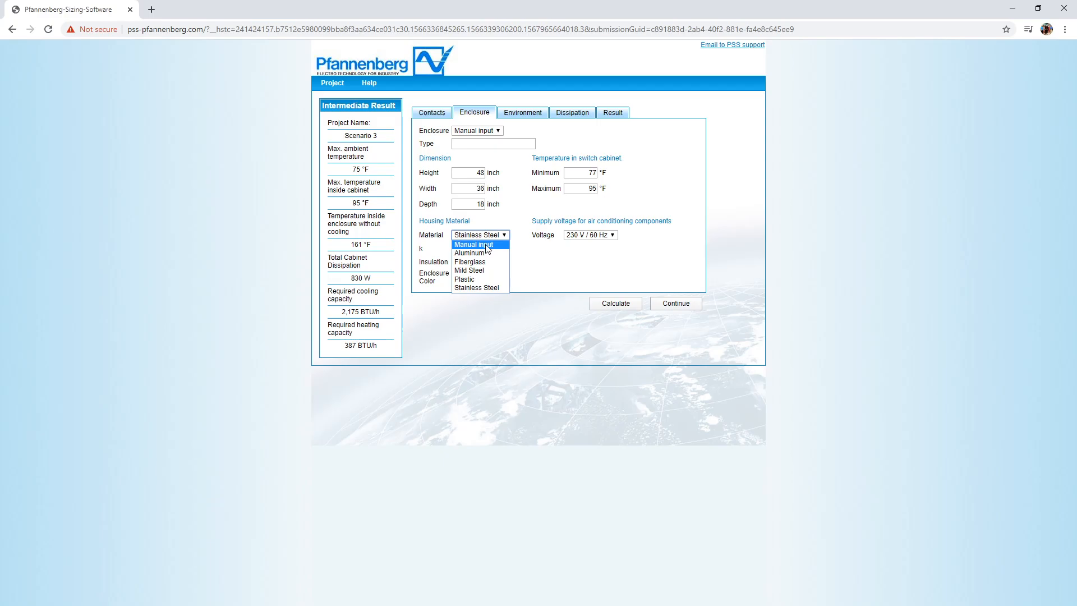
pyautogui.click(486, 262)
pyautogui.click(489, 235)
pyautogui.click(487, 270)
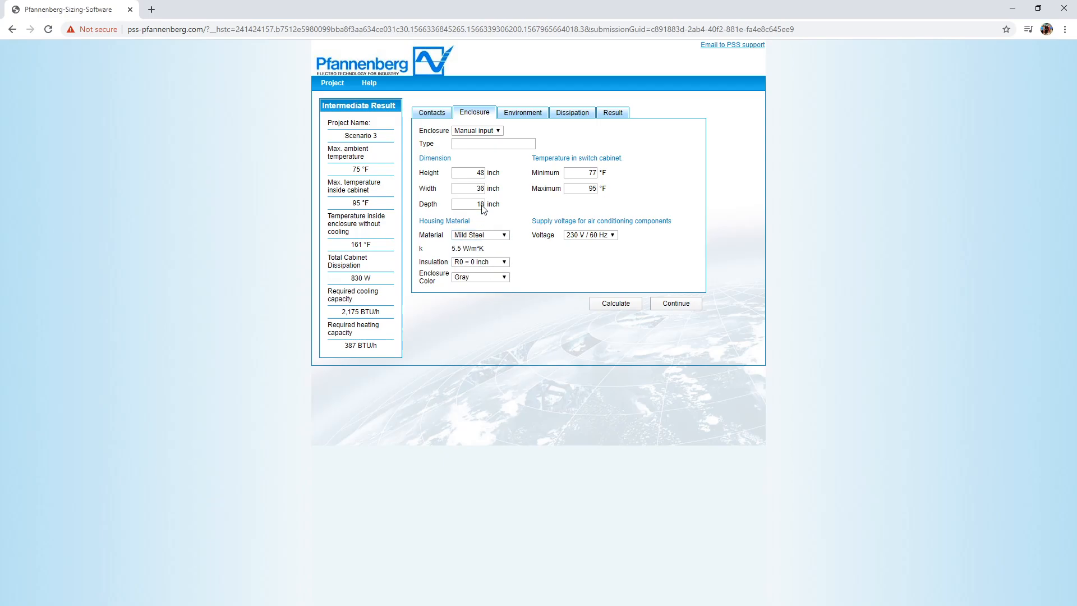
# - Set the enclosure's height to 84 inch, width to 120 inch and depth to 24 inch, and open the environment settings
pyautogui.moveTo(476, 174); pyautogui.dragTo(499, 173)
pyautogui.press('Tab')
pyautogui.press('Tab')
pyautogui.write('2')
pyautogui.click(524, 112)
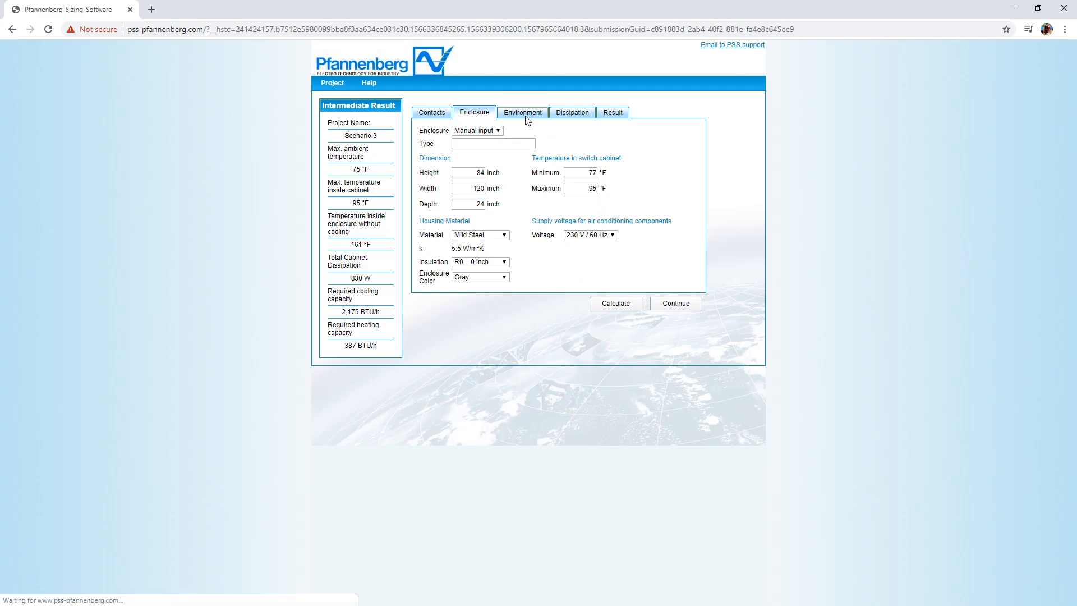
# - Set the project's location to indoor environments / NEMA Type 12
pyautogui.doubleClick(522, 266)
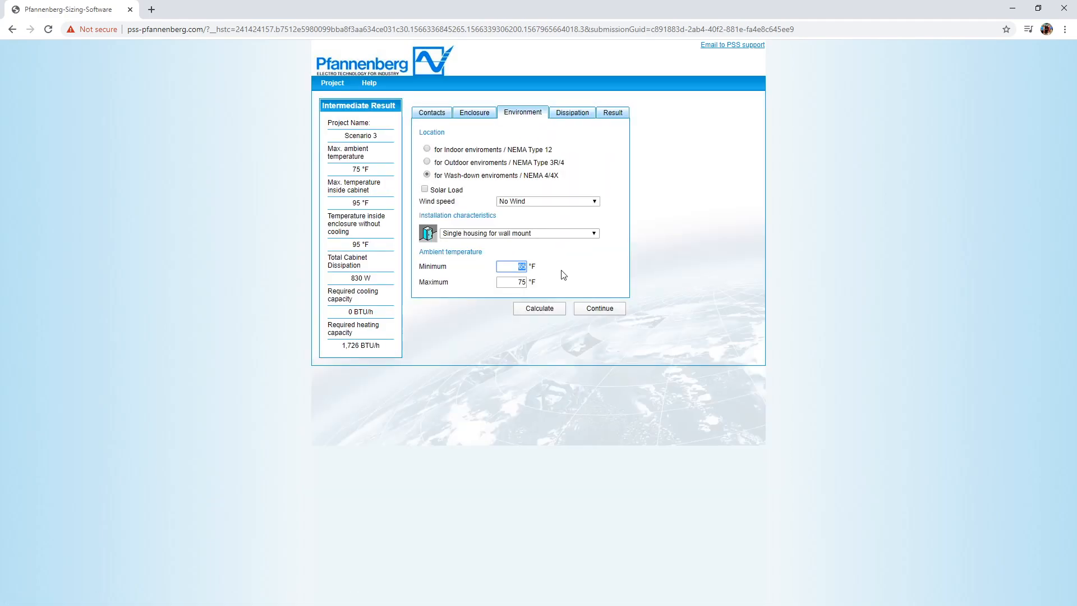
pyautogui.press('Tab')
pyautogui.click(428, 149)
# - Remove the power supply, transformer and 2.0 HP drive entries from the dissipation component list
pyautogui.click(571, 114)
pyautogui.click(618, 249)
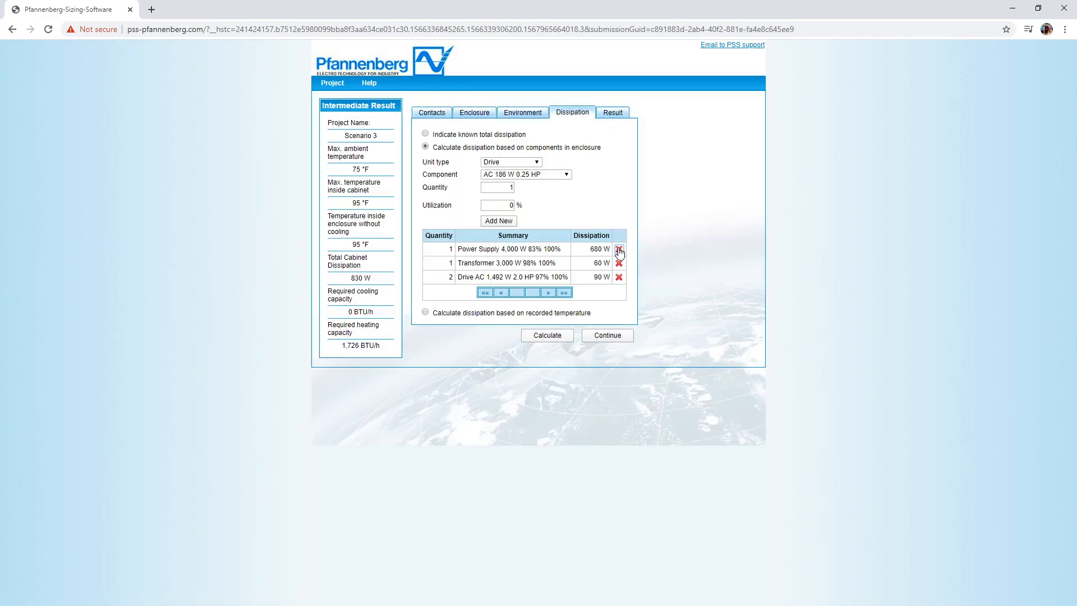
pyautogui.click(618, 249)
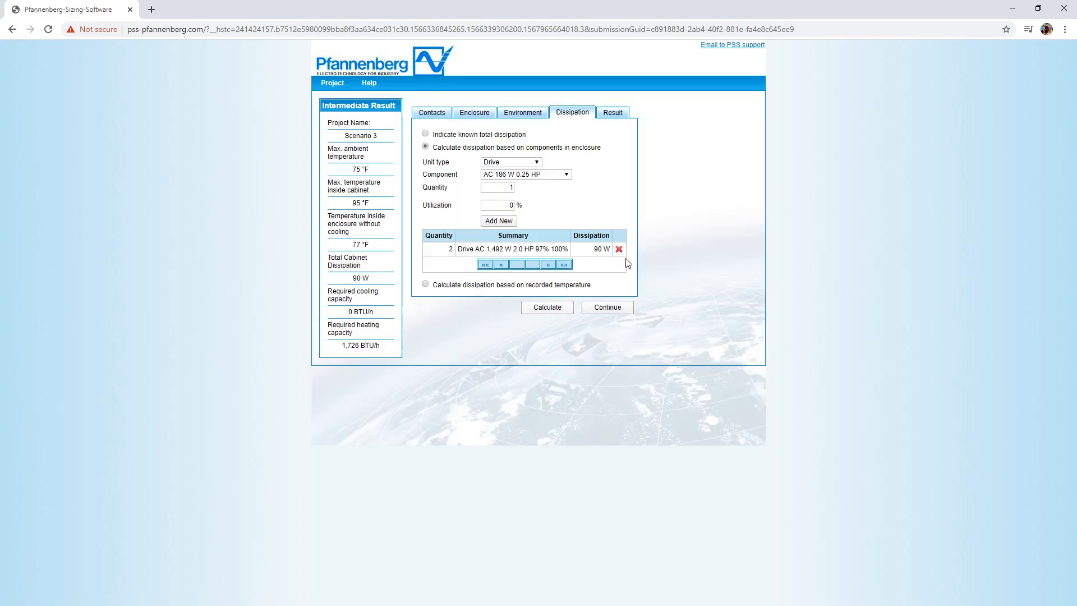
pyautogui.click(619, 249)
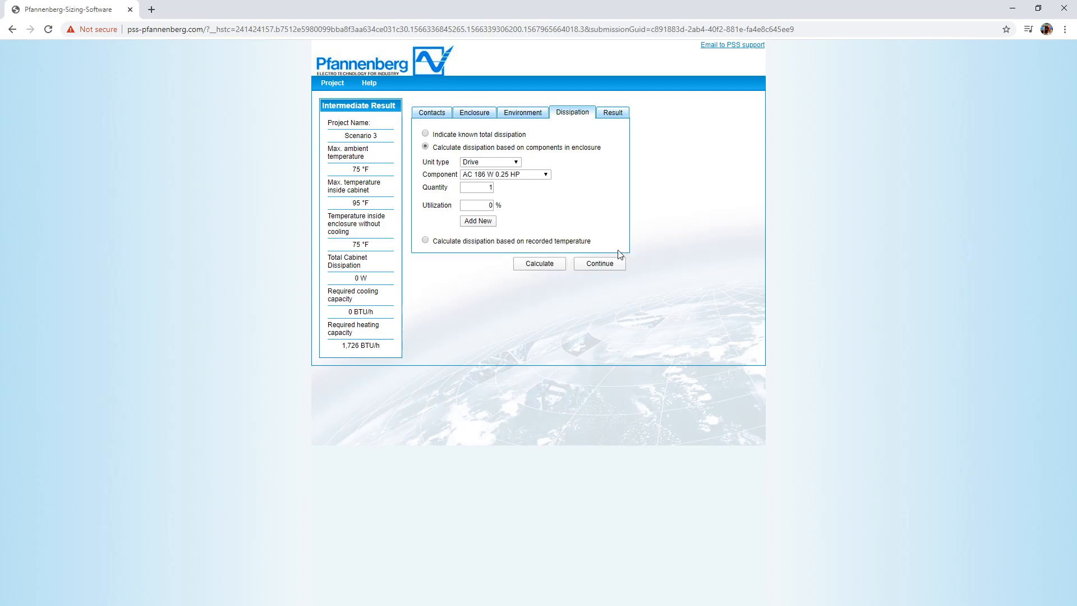
# - Add two AC 74,600 W 100.0 HP drives at 100% utilization to the enclosure's dissipation components
pyautogui.click(540, 176)
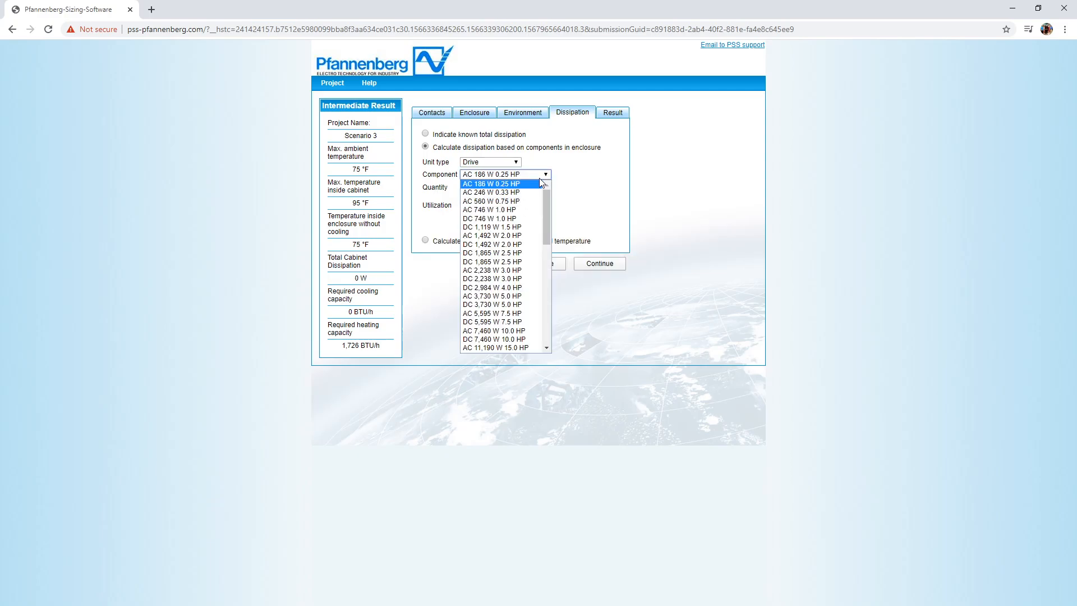
pyautogui.scroll(-9, 543, 325)
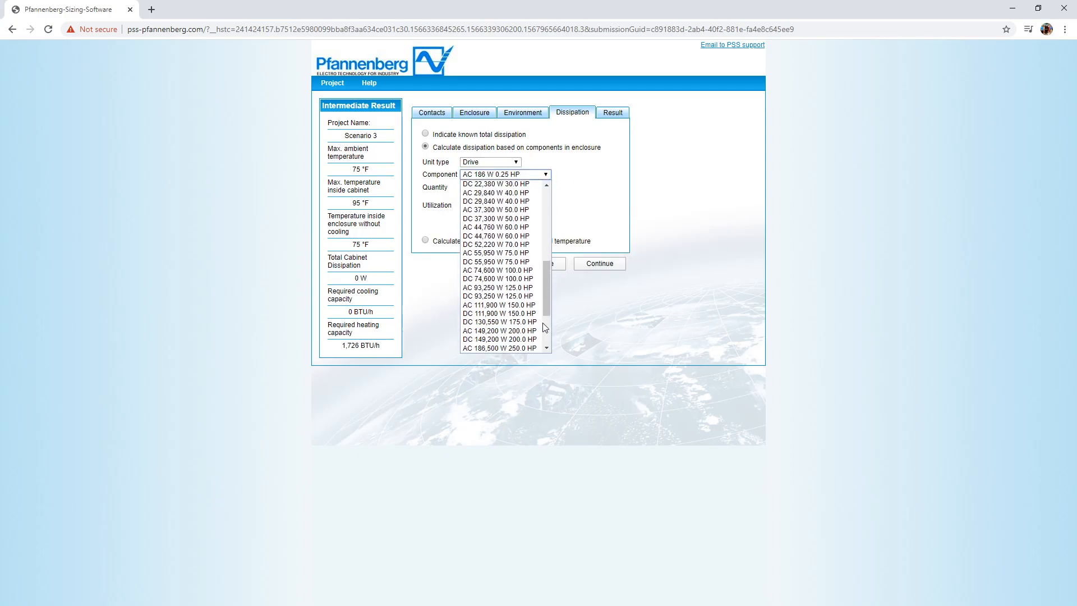
pyautogui.click(521, 271)
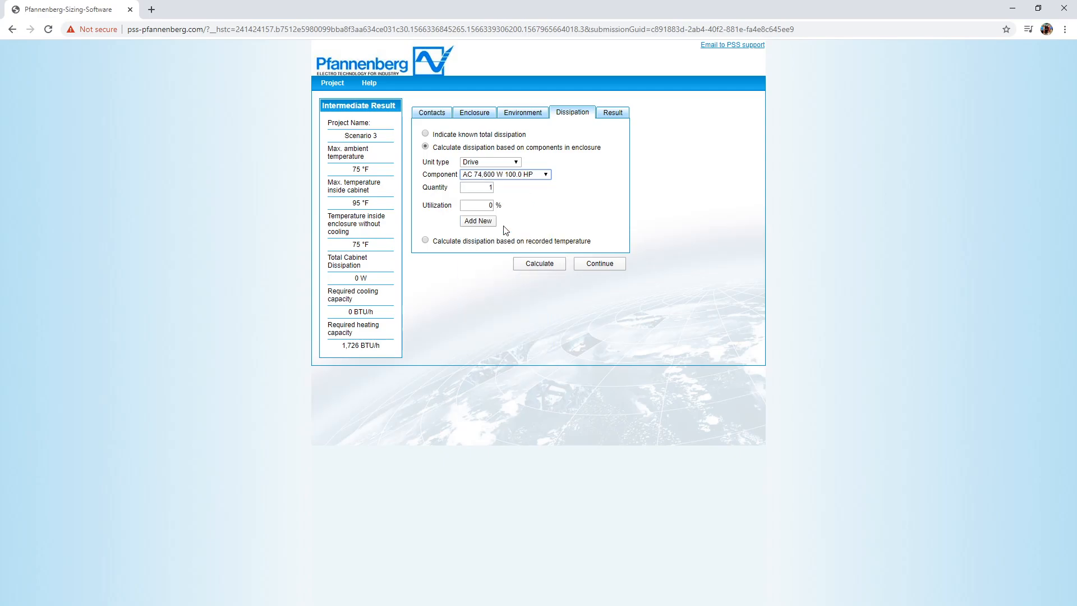
pyautogui.press('Tab')
pyautogui.write('2')
pyautogui.press('Tab')
pyautogui.write('100')
pyautogui.click(478, 221)
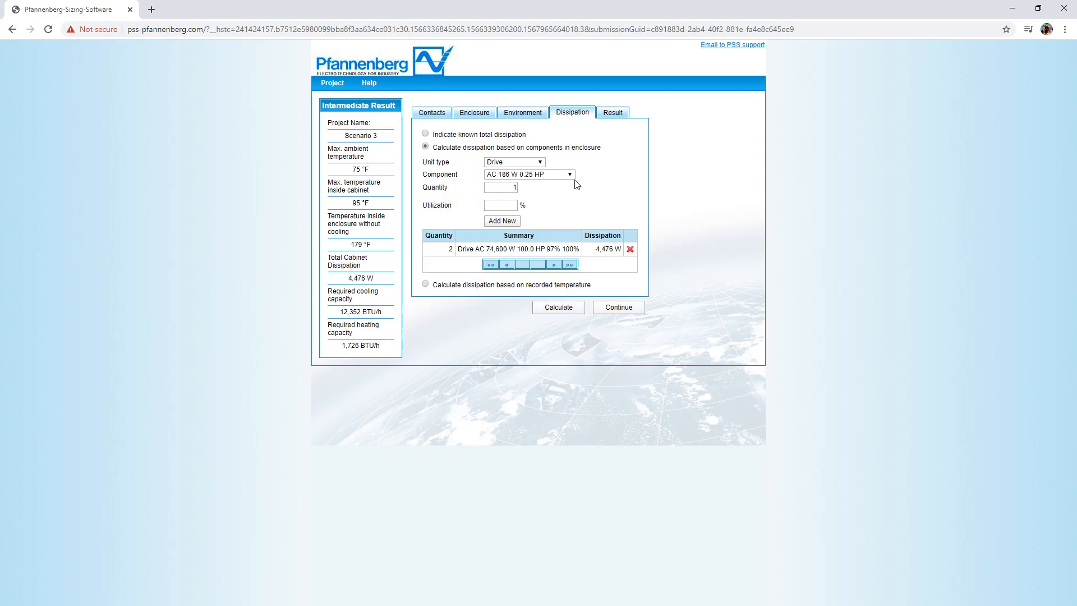
# - Compare the side-mounted cooling units in the results and choose the single DTS 3245 with 14,767 BTU/h capacity
pyautogui.click(610, 114)
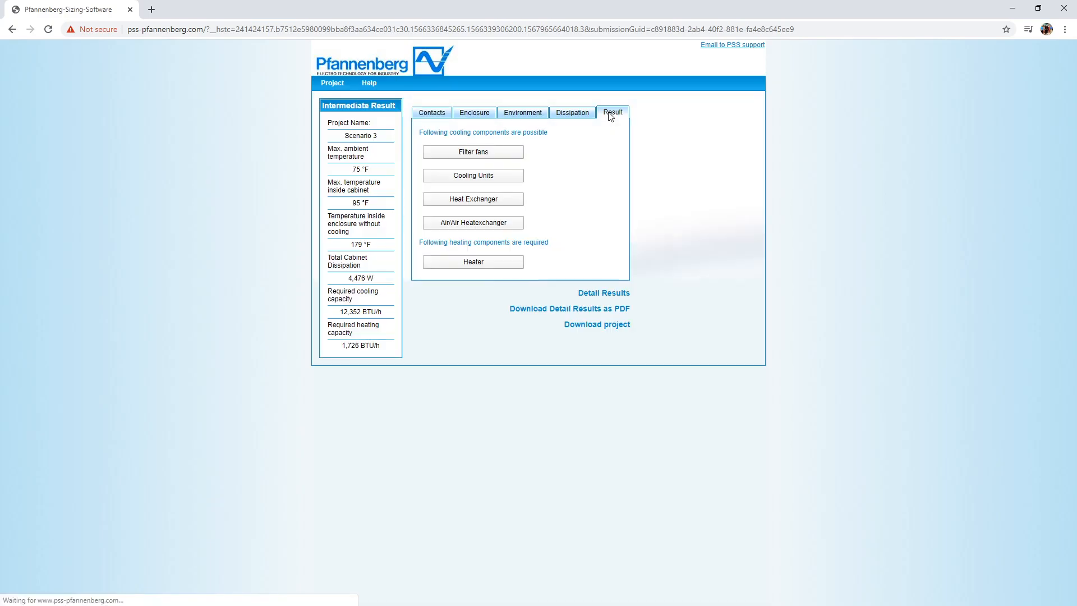
pyautogui.click(487, 179)
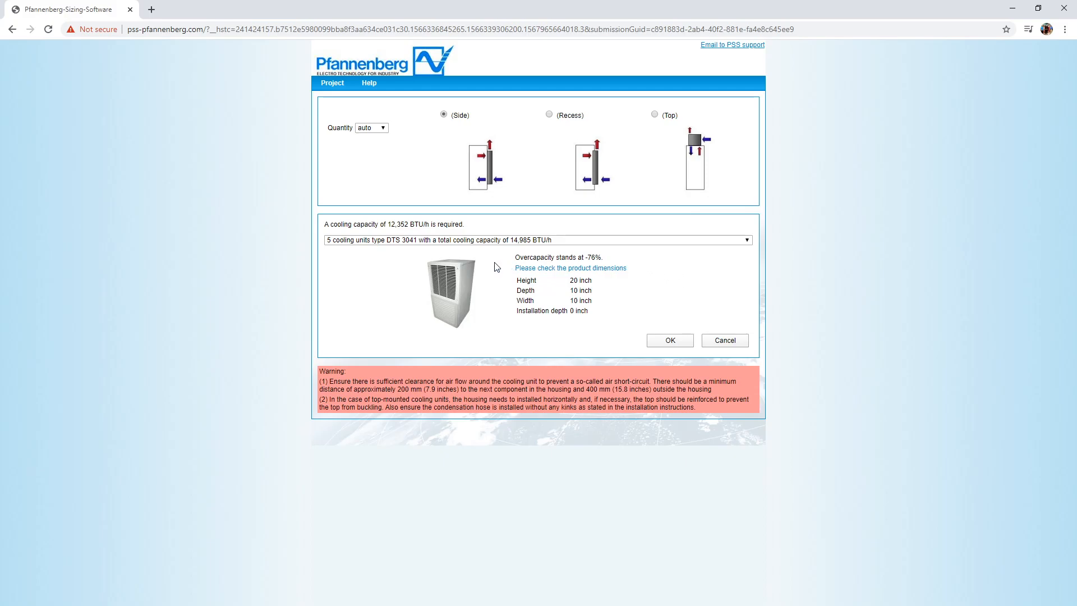
pyautogui.click(749, 241)
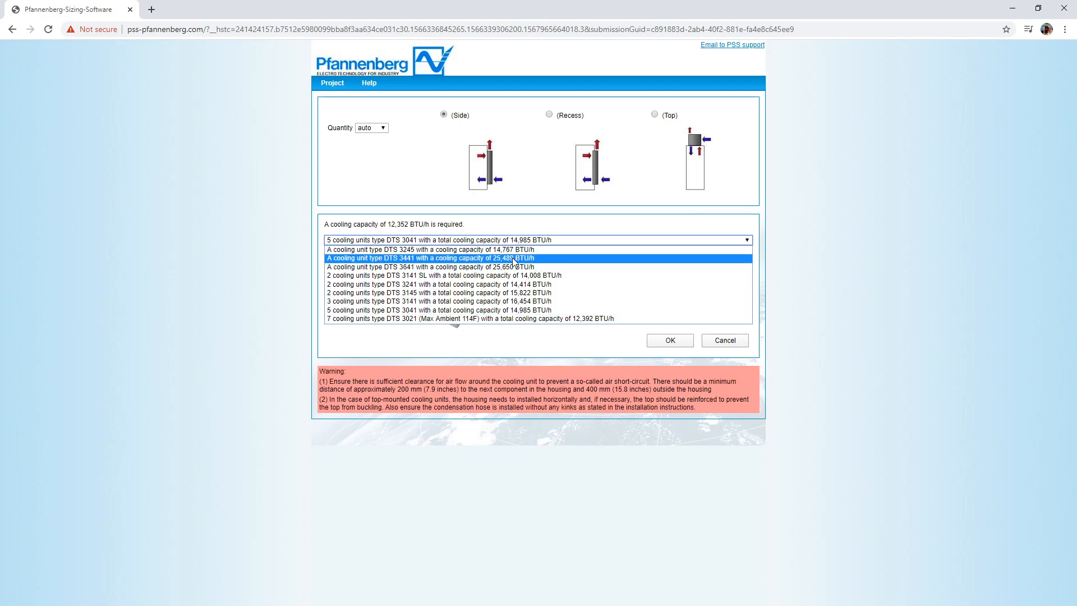
pyautogui.click(471, 270)
pyautogui.click(553, 242)
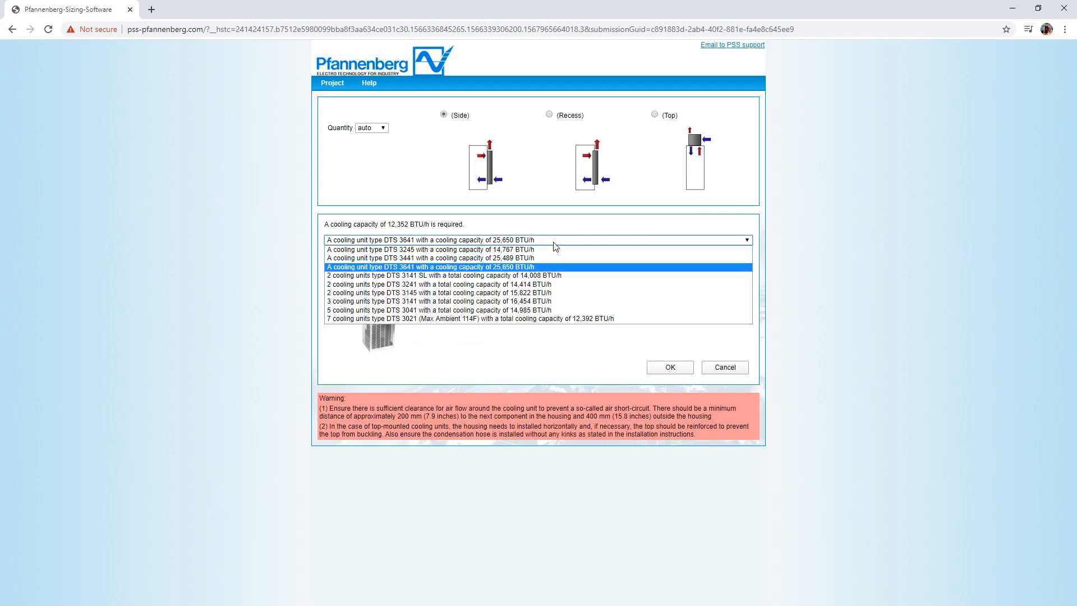
pyautogui.click(553, 250)
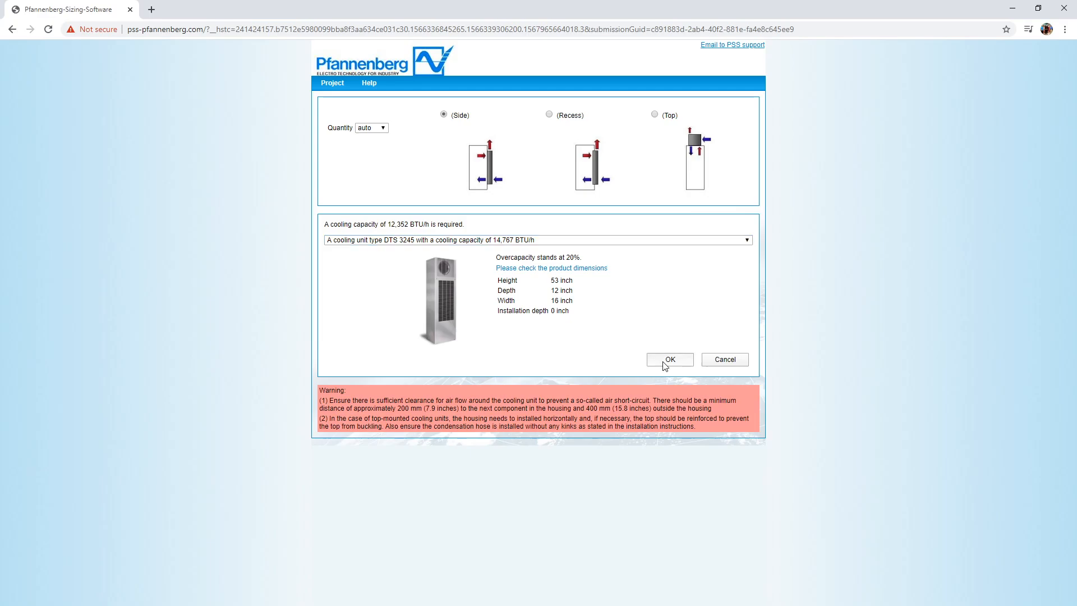
pyautogui.click(664, 362)
# - Set the ambient temperature to a minimum of 80 °F and a maximum of 100 °F
pyautogui.click(530, 119)
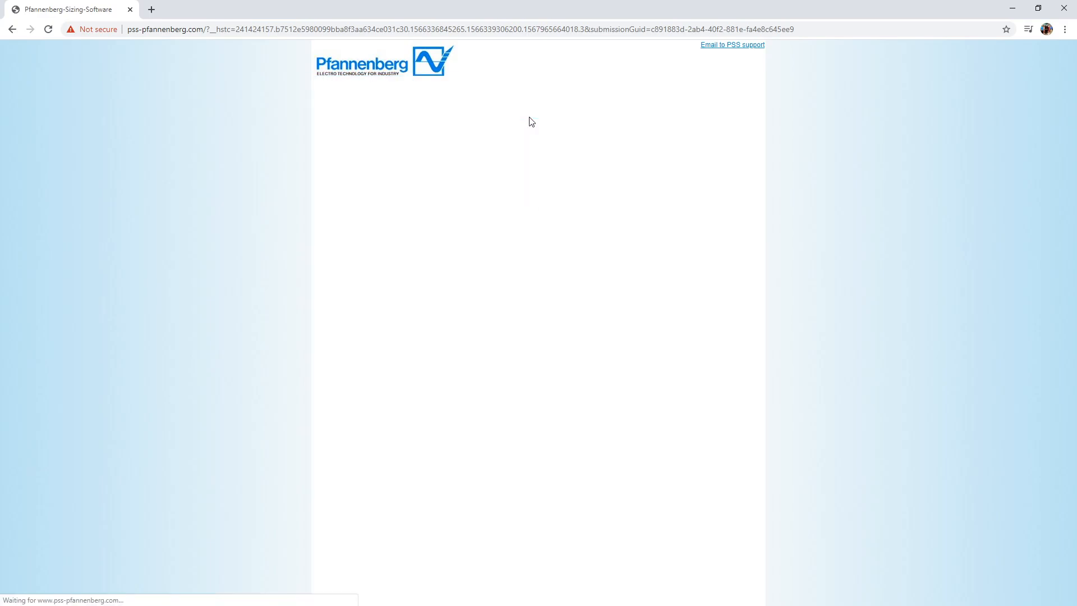
pyautogui.moveTo(511, 267); pyautogui.dragTo(555, 269)
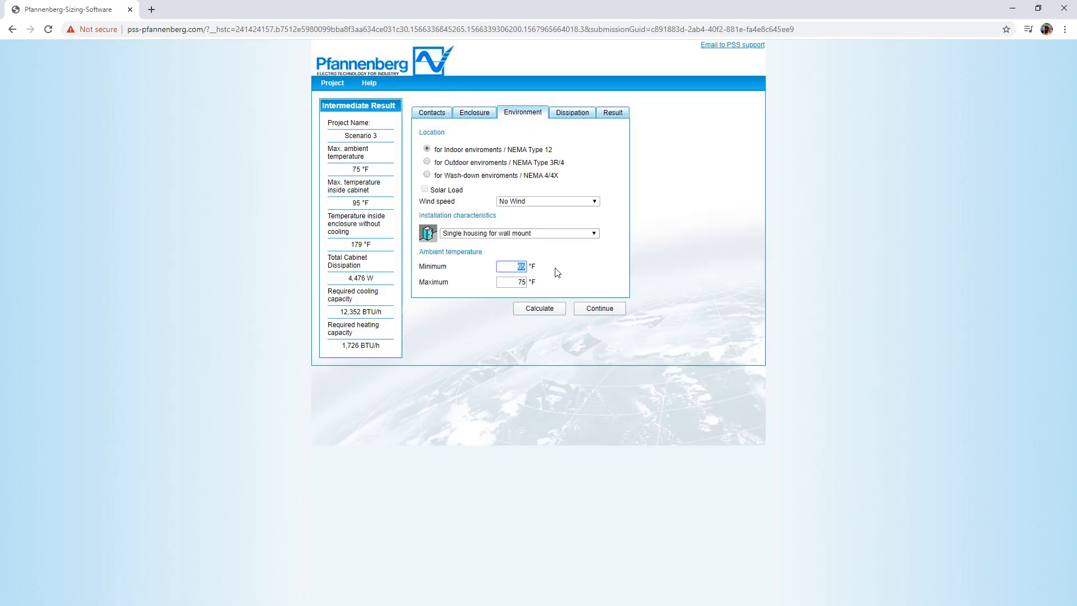
pyautogui.write('80')
pyautogui.moveTo(519, 282); pyautogui.dragTo(554, 289)
pyautogui.click(561, 275)
pyautogui.click(567, 115)
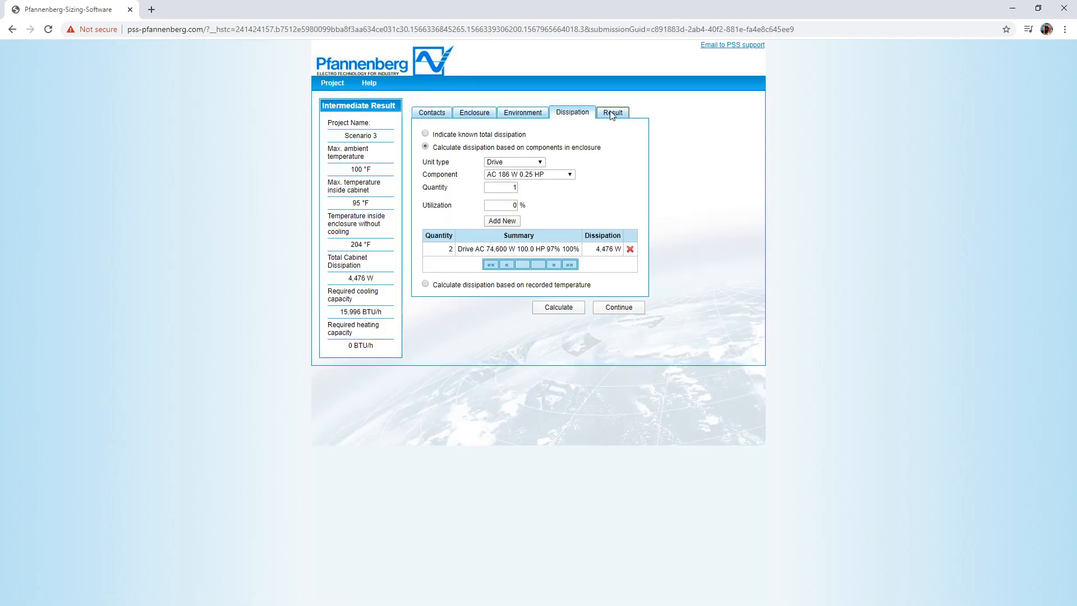
# - Choose the single side-mounted DTS 3641 cooling unit with 20,808 BTU/h capacity for the project
pyautogui.click(612, 114)
pyautogui.click(477, 175)
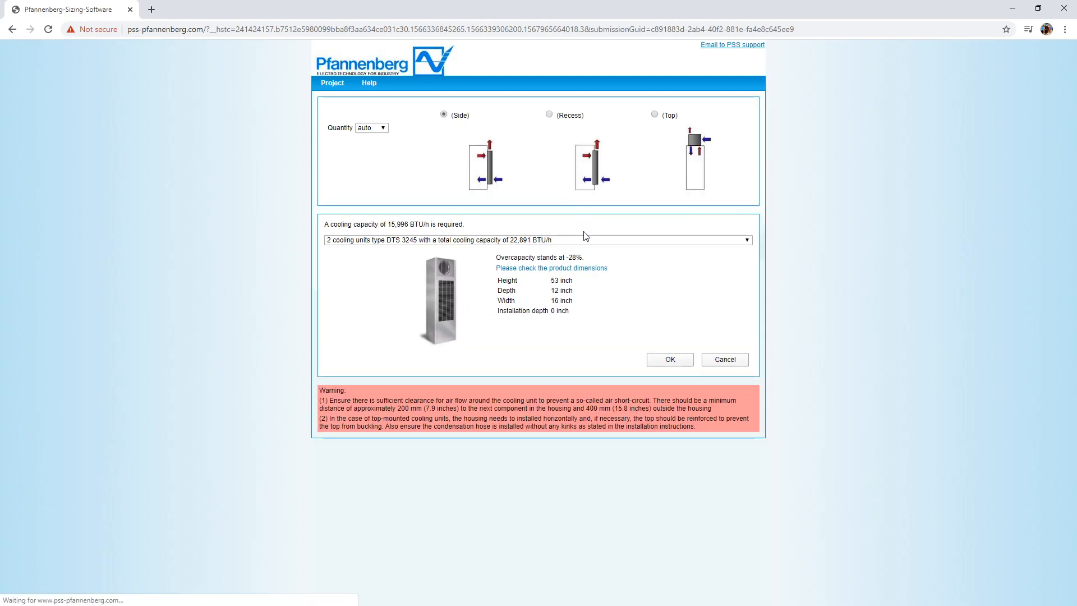
pyautogui.click(555, 240)
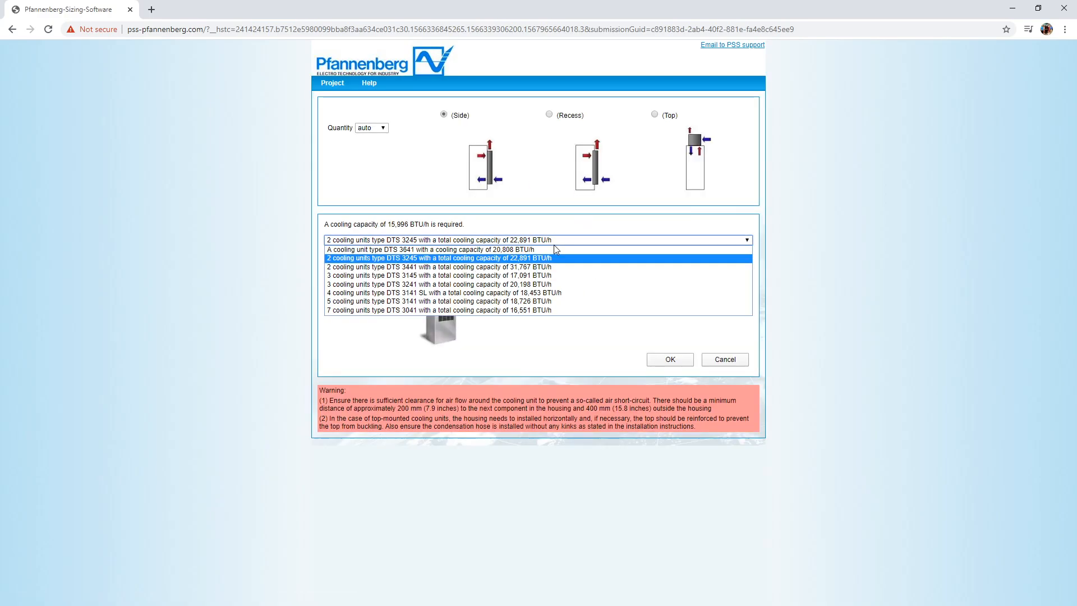
pyautogui.click(500, 250)
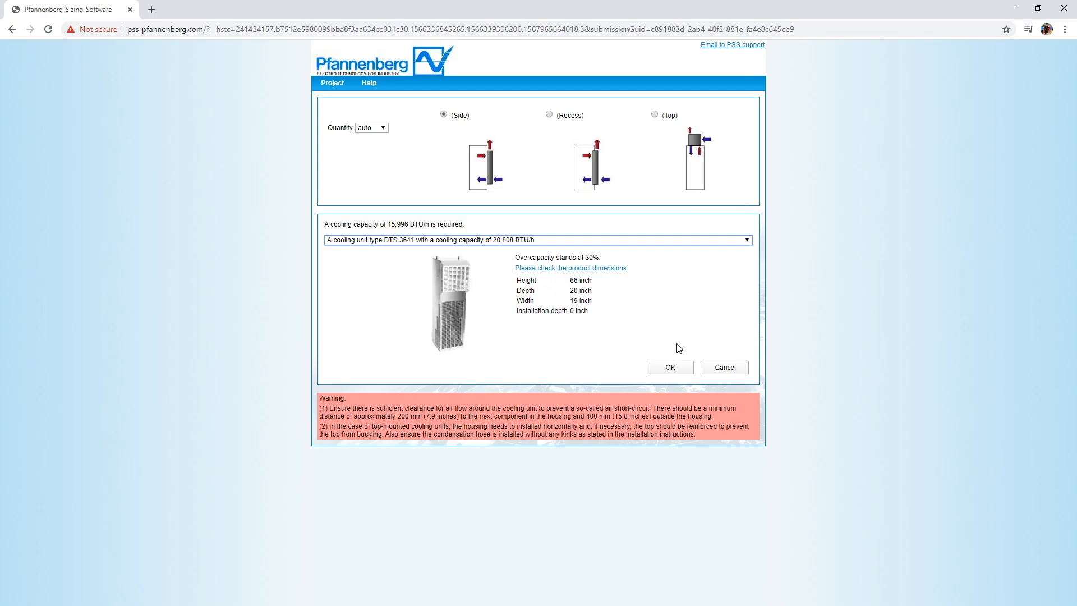
pyautogui.click(670, 367)
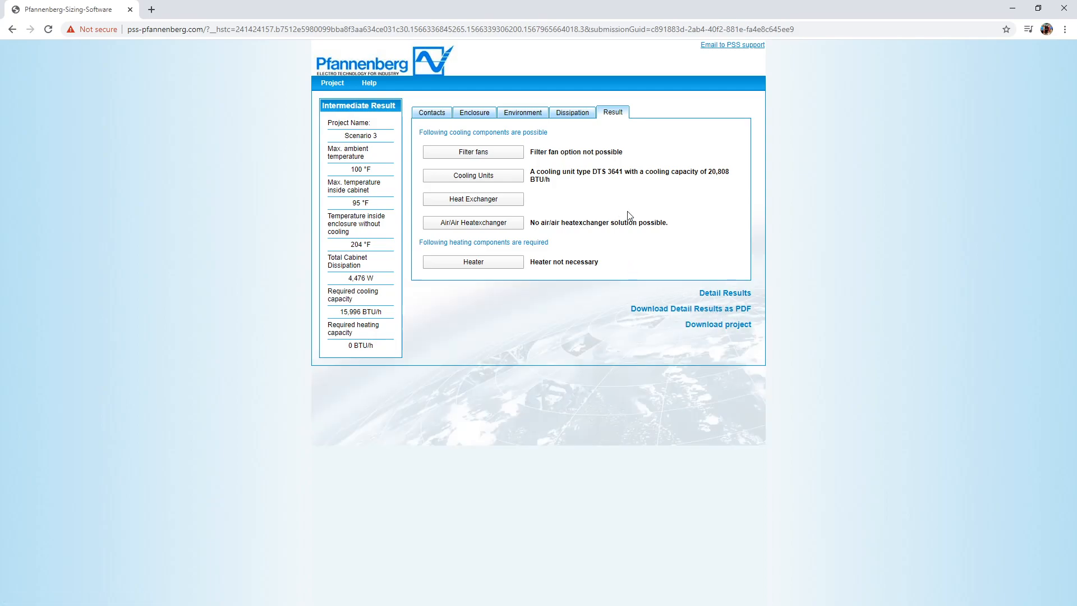
# - Create a new project and name it Scenario 4
pyautogui.click(331, 83)
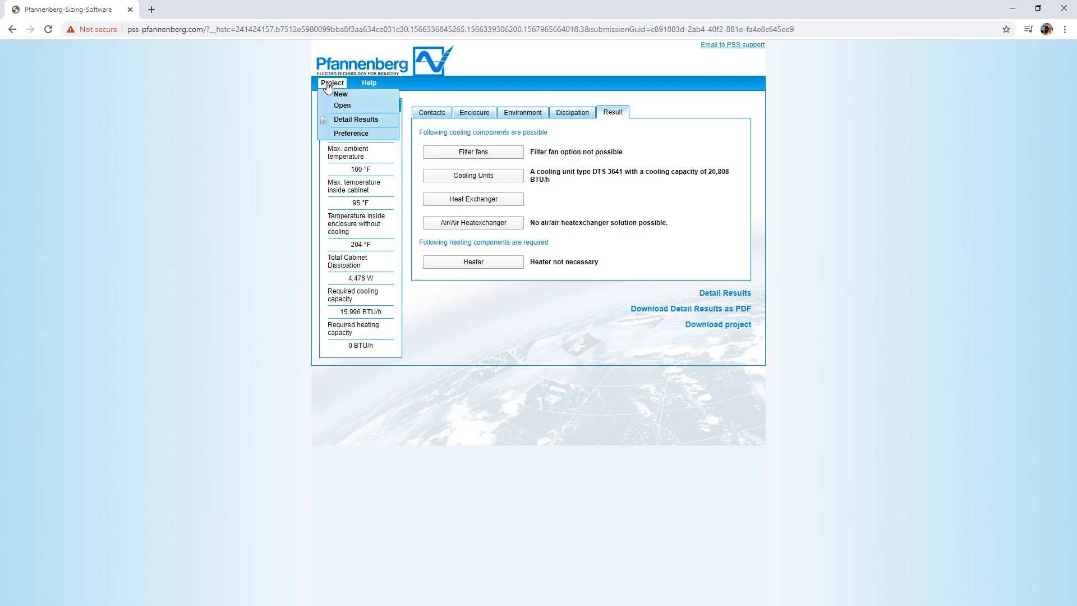
pyautogui.click(346, 98)
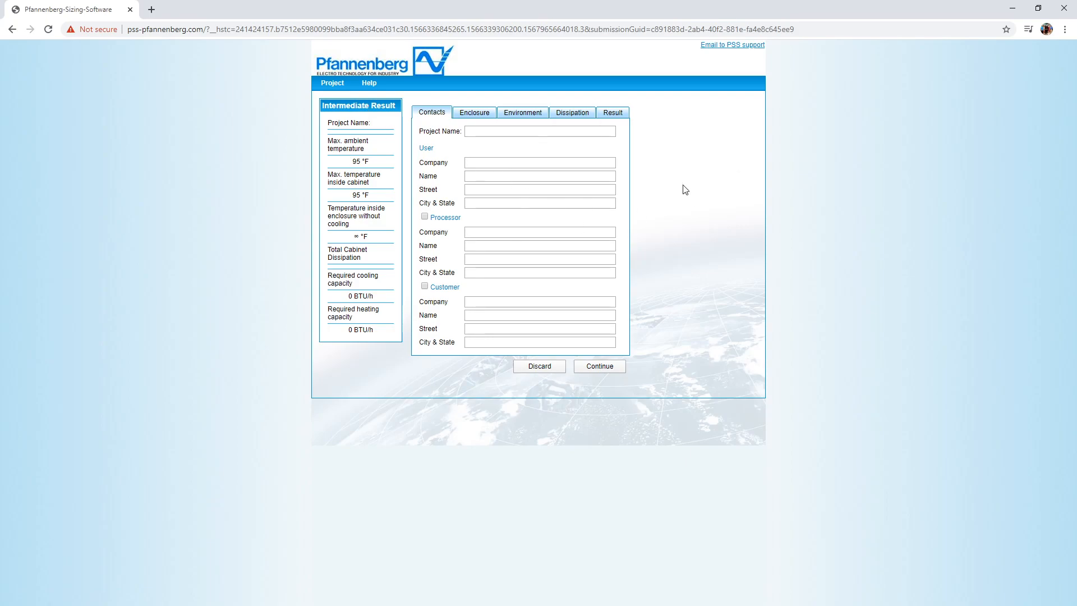
pyautogui.click(489, 131)
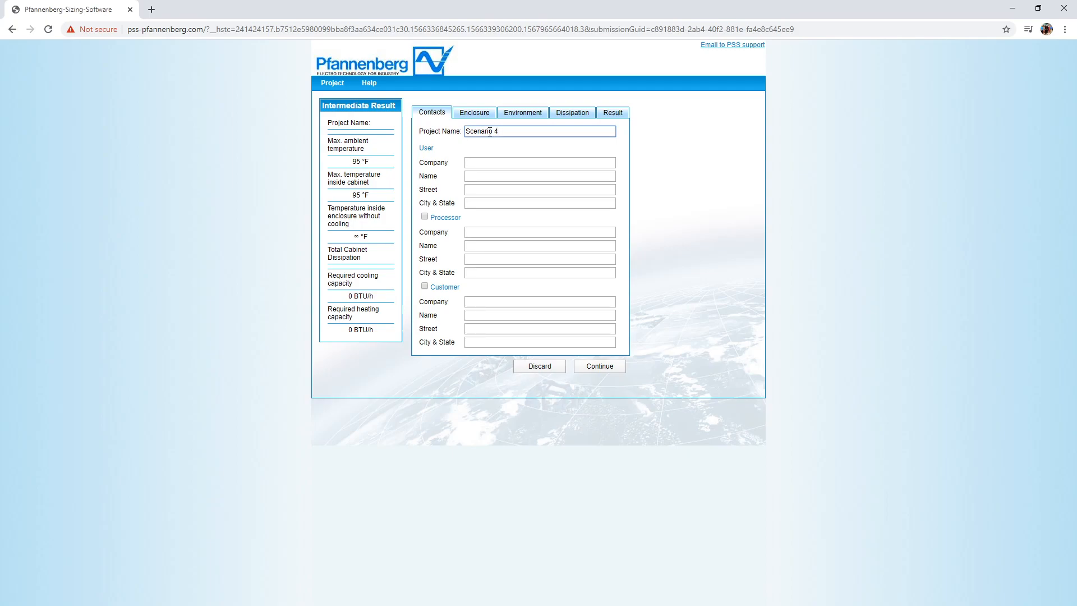
# - Set the enclosure's supply voltage for air conditioning components to 230 V / 60 Hz
pyautogui.click(481, 116)
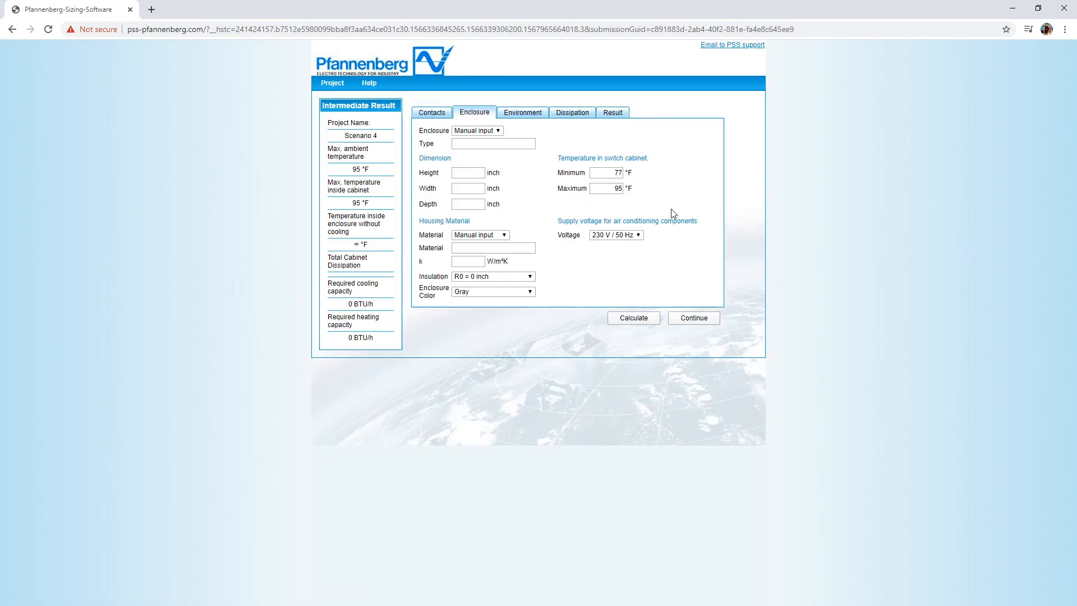
pyautogui.click(639, 236)
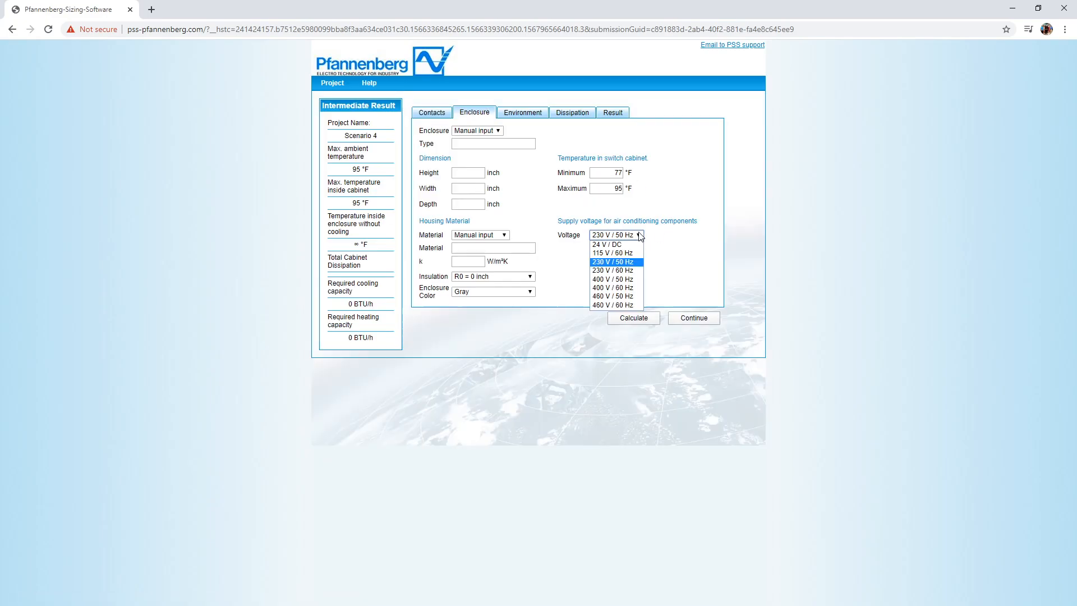
pyautogui.click(631, 270)
# - Set the enclosure's height to 84 inch, width to 120 inch and depth to 24 inch, with Mild Steel as housing material
pyautogui.click(475, 175)
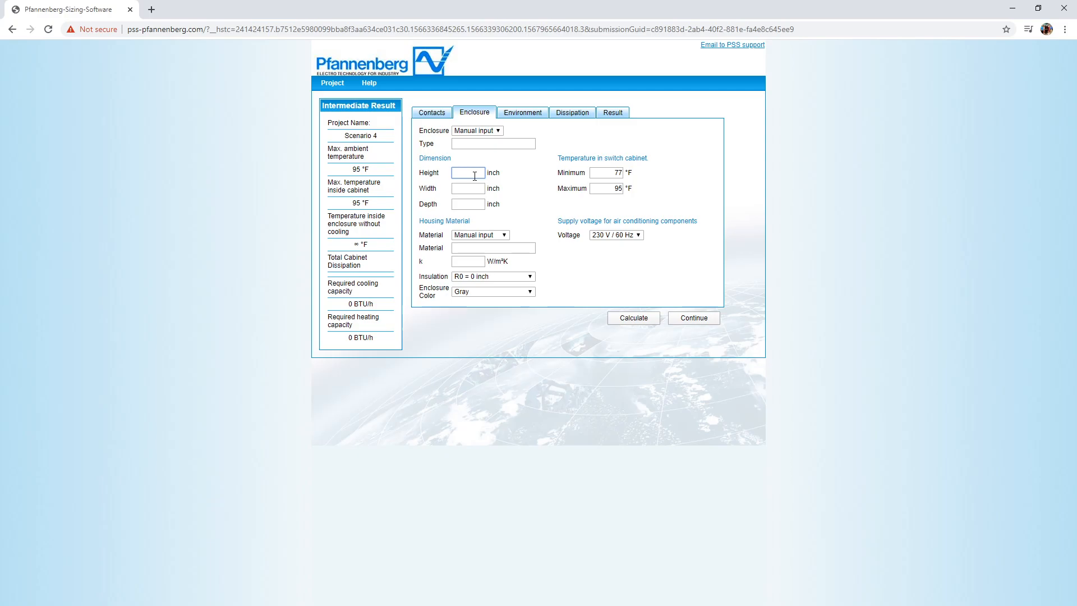
pyautogui.press('Tab')
pyautogui.write('12')
pyautogui.press('Tab')
pyautogui.click(504, 235)
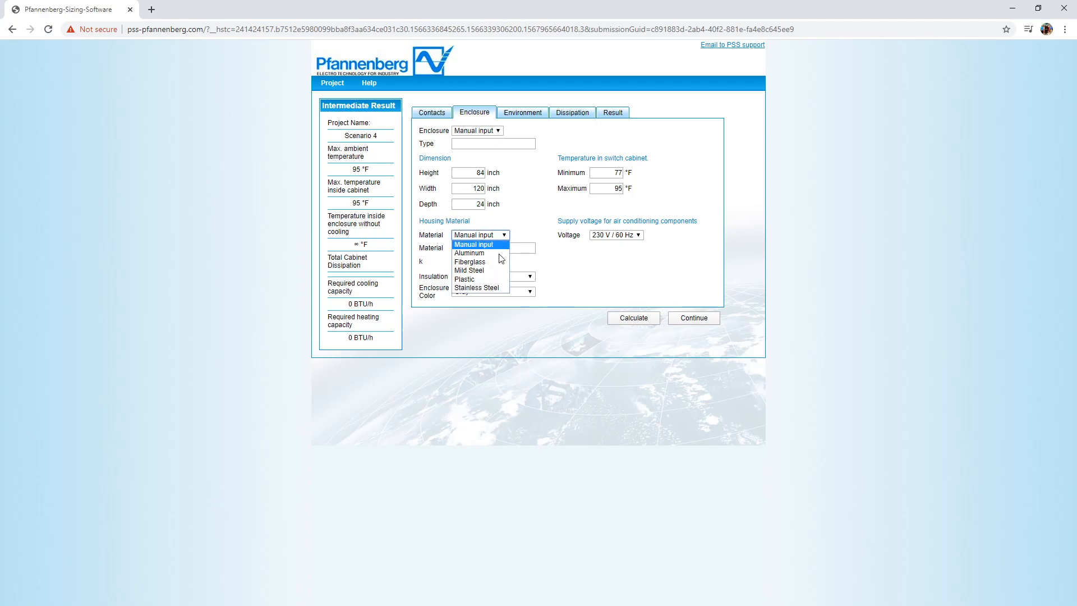
pyautogui.click(487, 271)
# - Set Scenario 4's ambient temperature to a minimum of 80 °F and a maximum of 120 °F
pyautogui.click(525, 115)
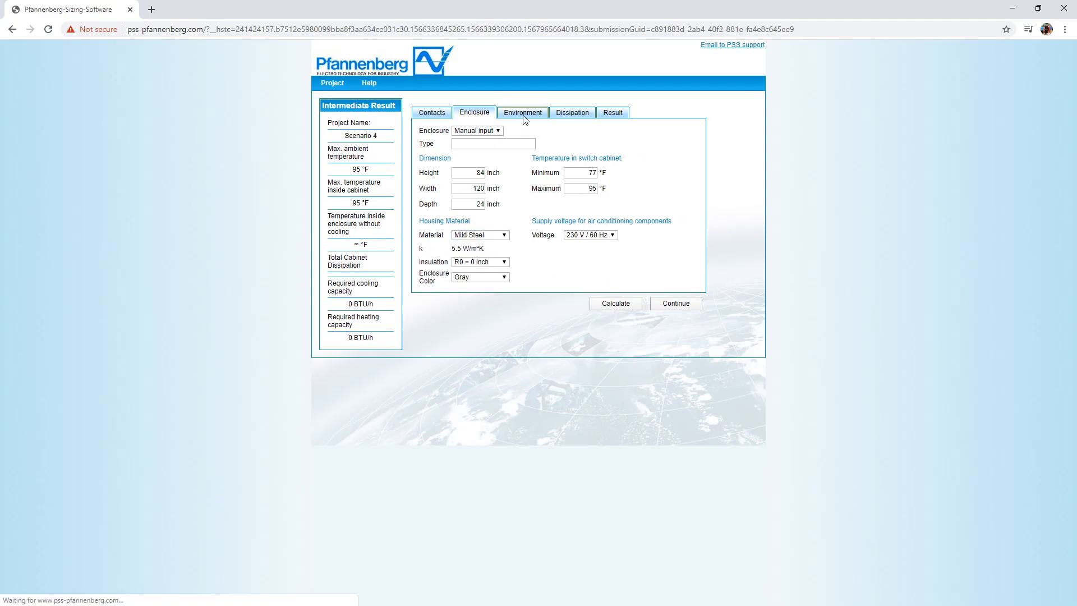
pyautogui.moveTo(517, 268); pyautogui.dragTo(533, 268)
pyautogui.write('80')
pyautogui.press('Tab')
pyautogui.write('1')
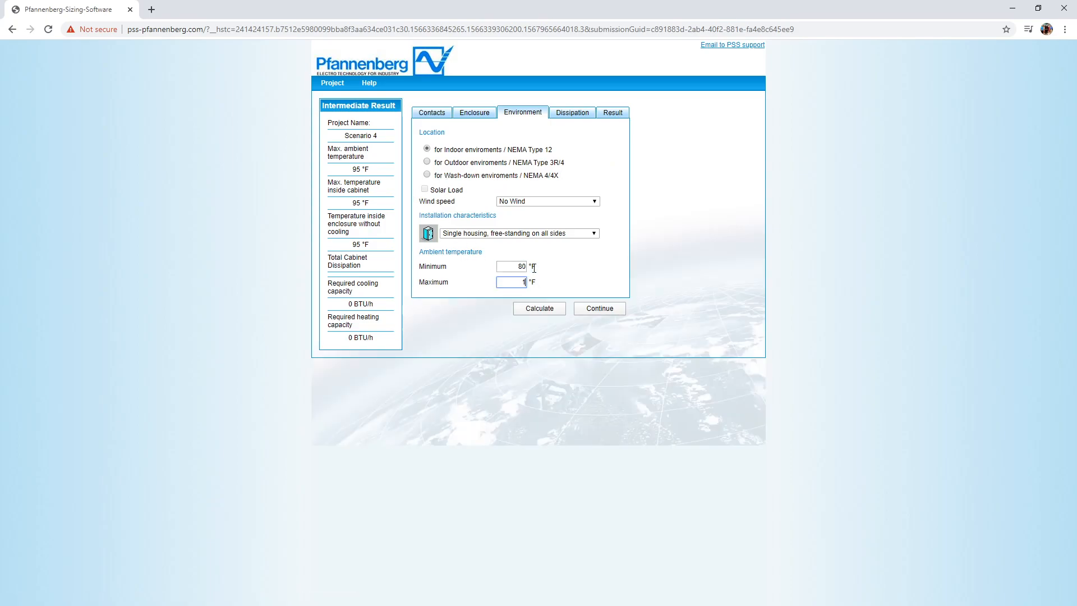
# - Base the dissipation on enclosure components and specify the AC 74,600 W 100.0 HP drive with a quantity of 2
pyautogui.click(572, 113)
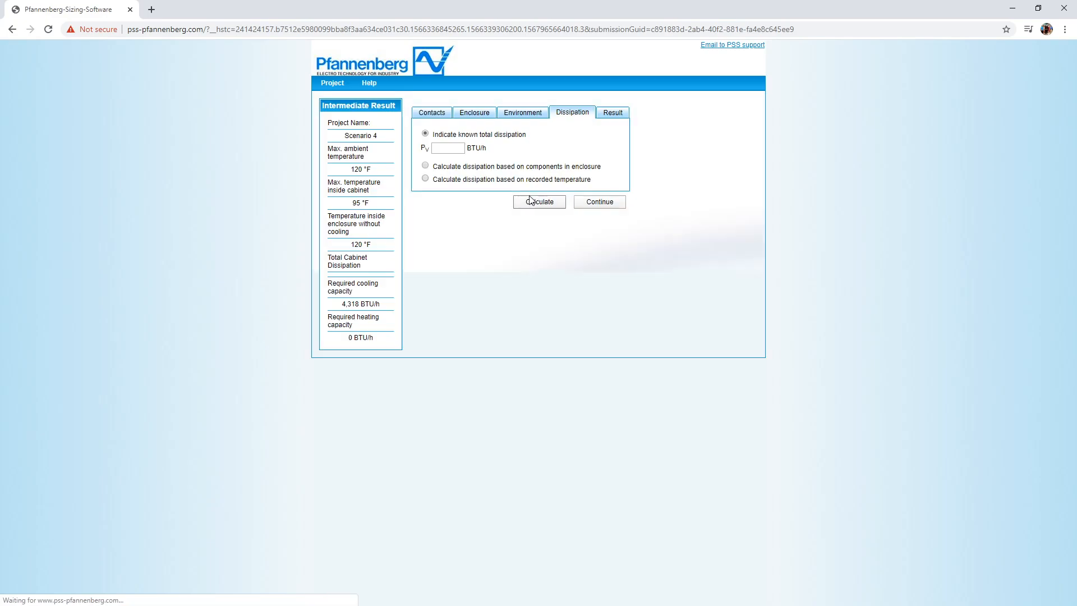
pyautogui.click(426, 166)
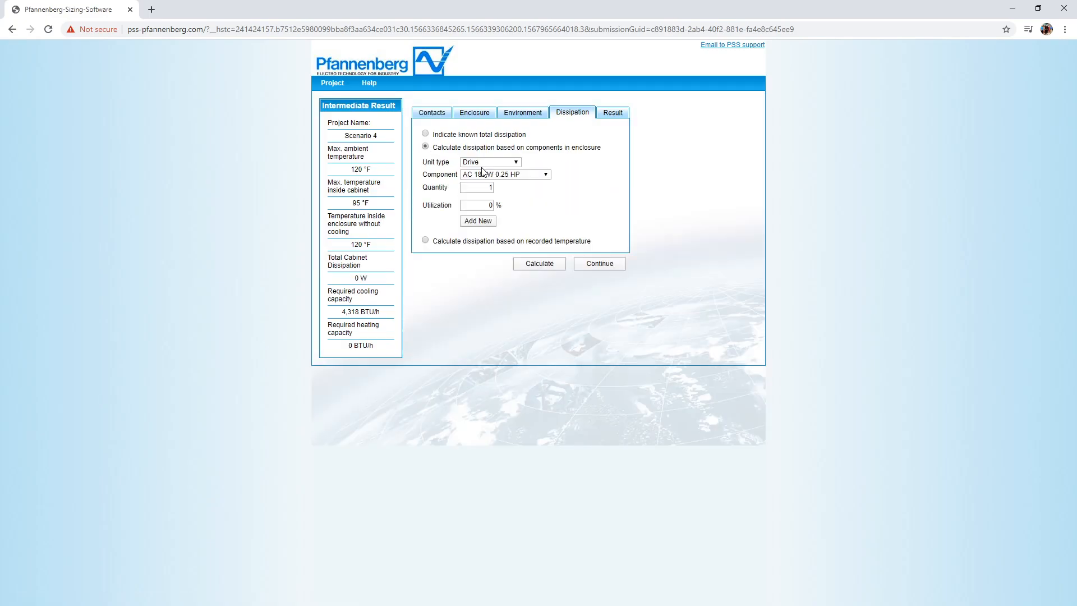
pyautogui.click(545, 175)
pyautogui.scroll(-10, 519, 280)
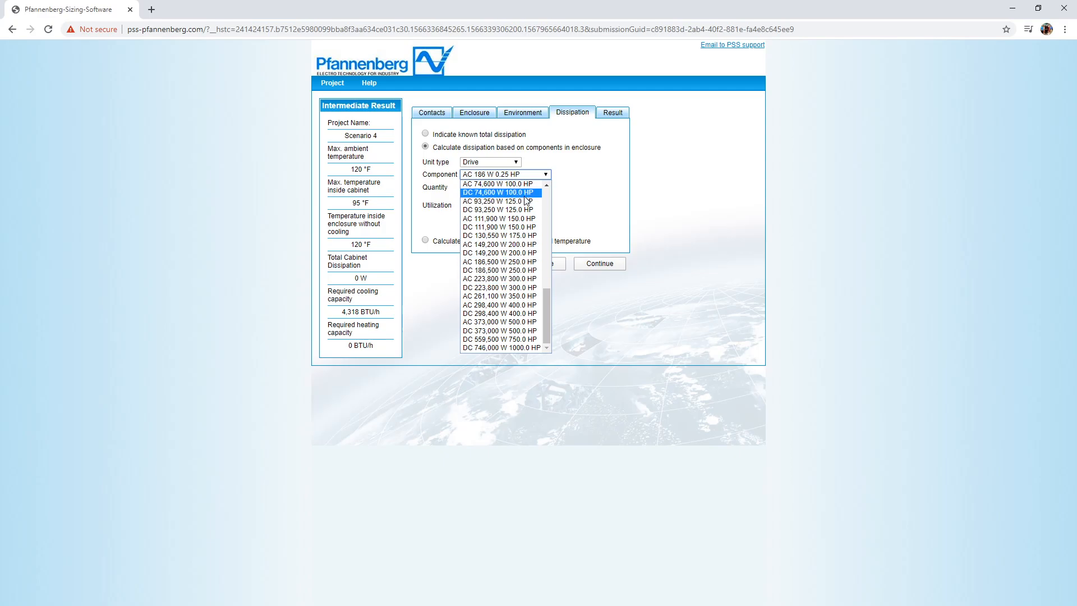
pyautogui.click(497, 184)
pyautogui.click(491, 204)
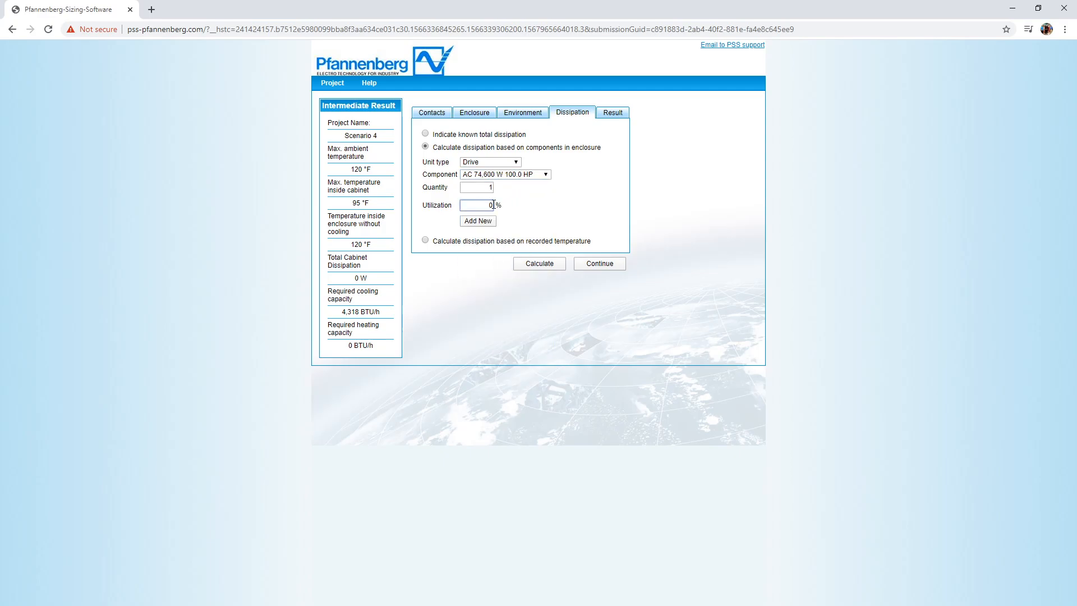
pyautogui.doubleClick(491, 186)
pyautogui.write('2')
# - Configure the side-mounted heat exchanger for 60 °F water temperature, 10 % glycol and 2.6 gpm flow, with automatic quantity
pyautogui.click(613, 113)
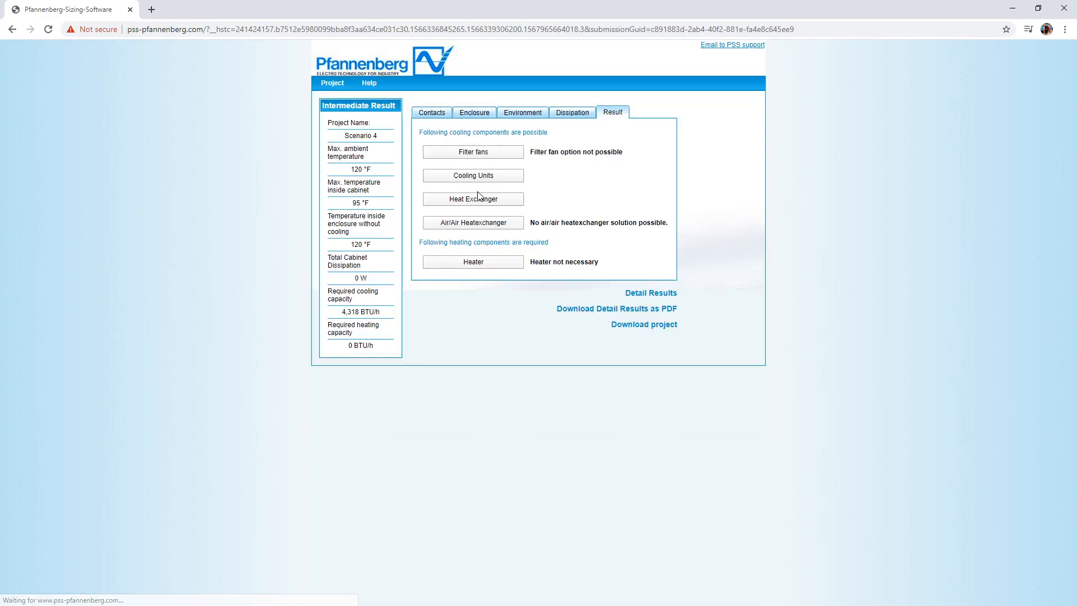
pyautogui.click(491, 203)
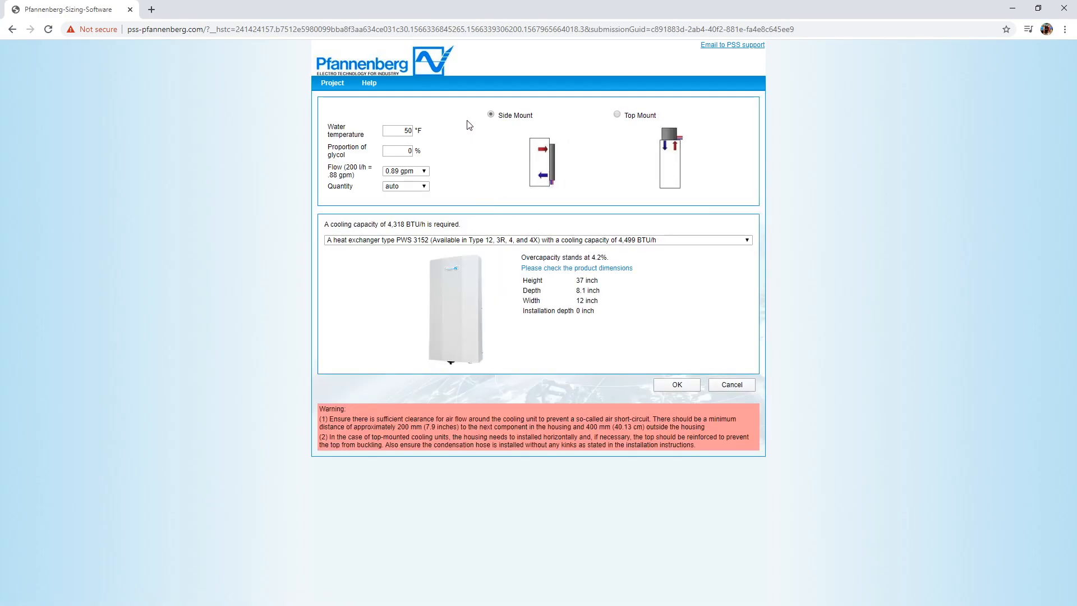
pyautogui.doubleClick(400, 129)
pyautogui.moveTo(405, 151)
pyautogui.mouseDown()
pyautogui.moveTo(429, 152)
pyautogui.moveTo(419, 150)
pyautogui.mouseUp()
pyautogui.click(431, 151)
pyautogui.click(456, 172)
pyautogui.click(421, 172)
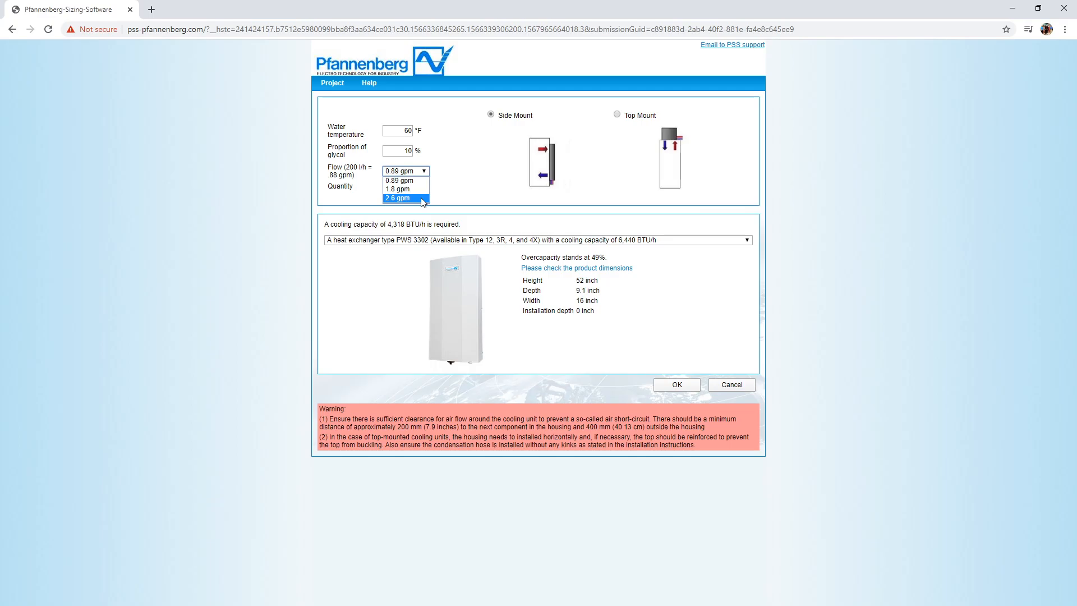
pyautogui.click(422, 199)
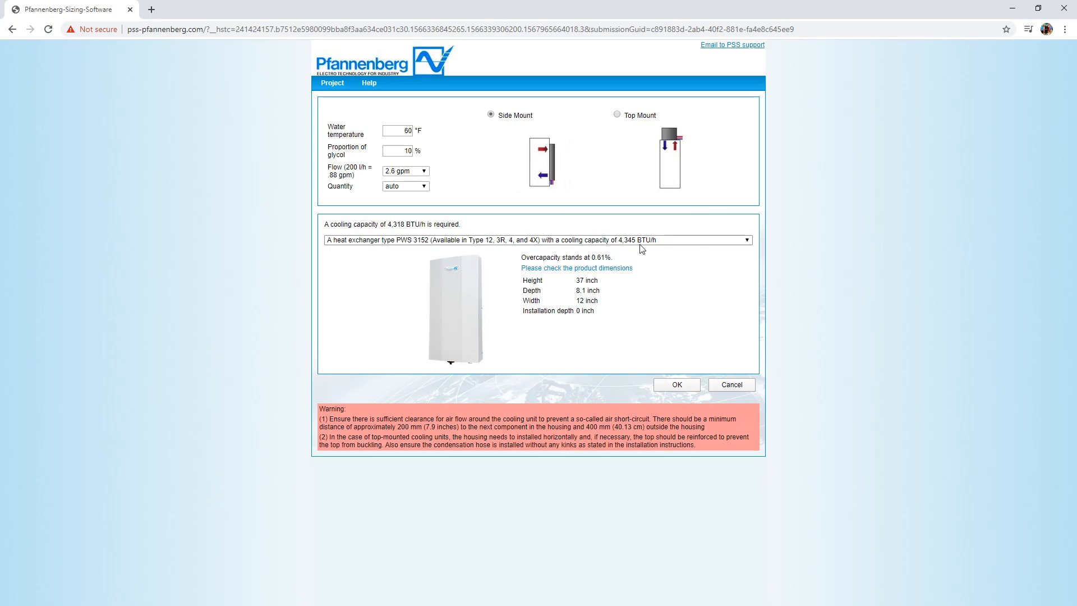
pyautogui.click(677, 384)
# - Choose a single PWS 3152 heat exchanger as the cooling solution for Scenario 4
pyautogui.click(523, 115)
pyautogui.click(572, 119)
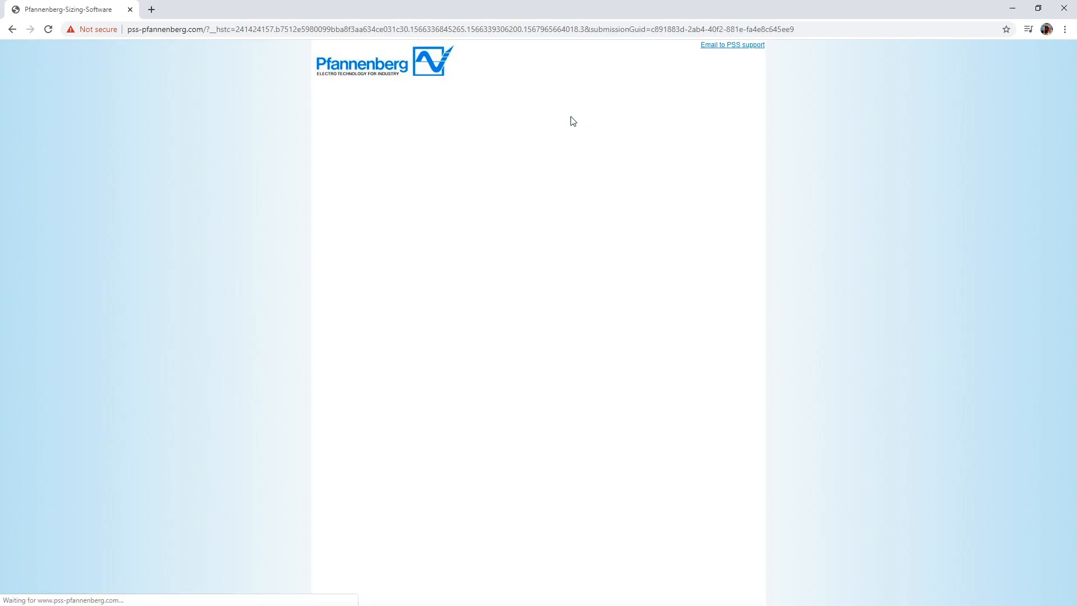
pyautogui.click(613, 113)
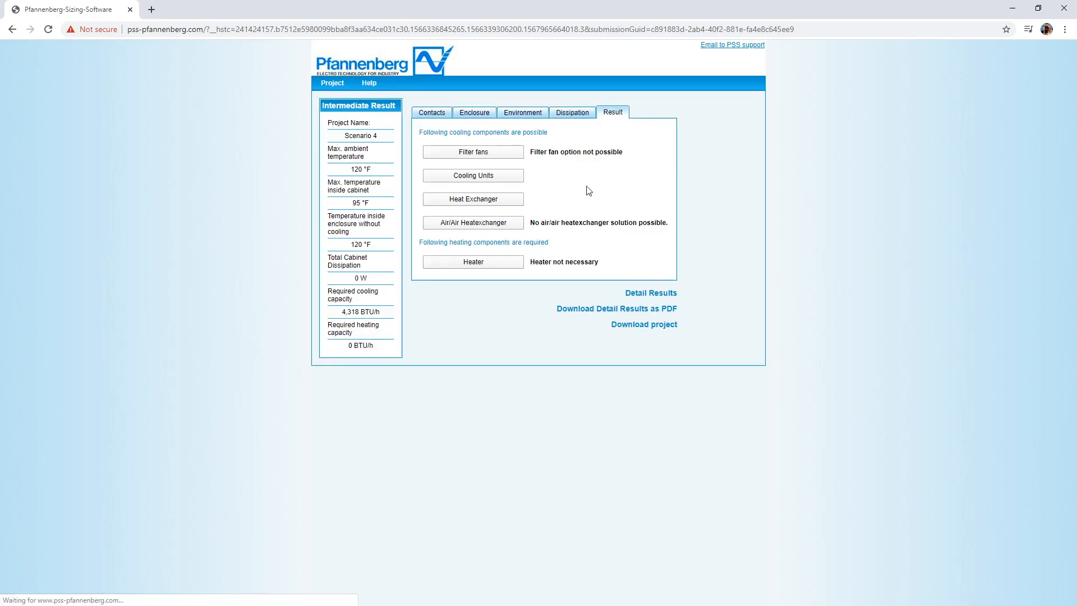
pyautogui.click(490, 200)
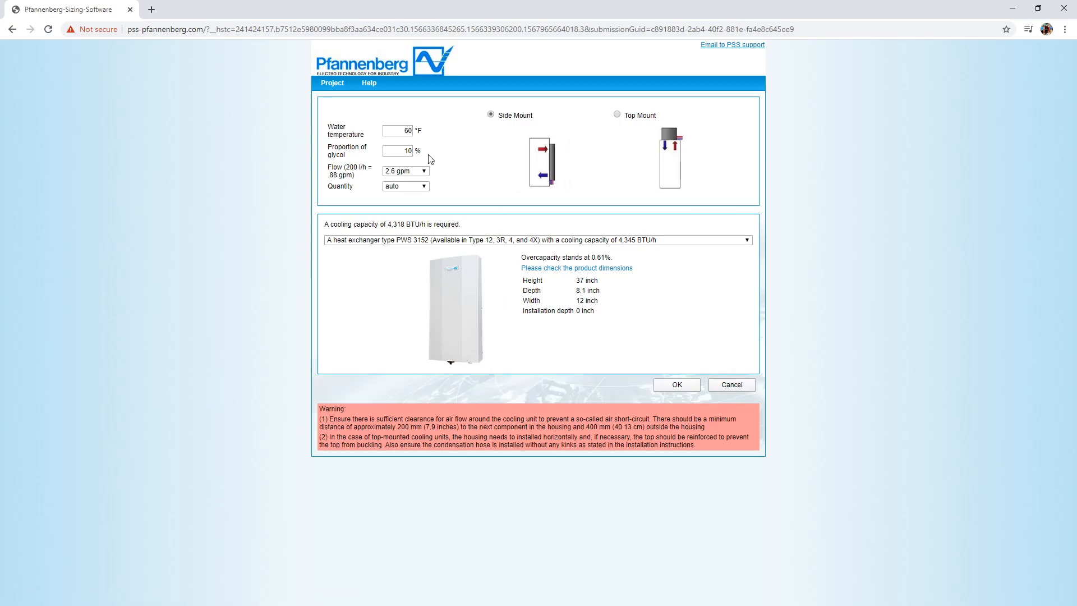
pyautogui.click(480, 240)
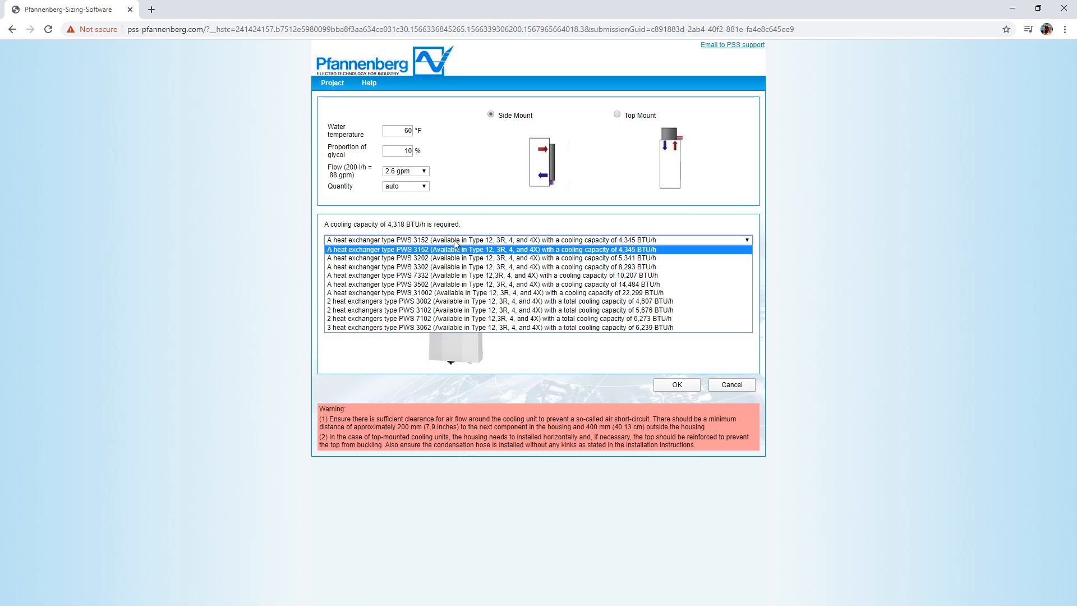
pyautogui.click(432, 254)
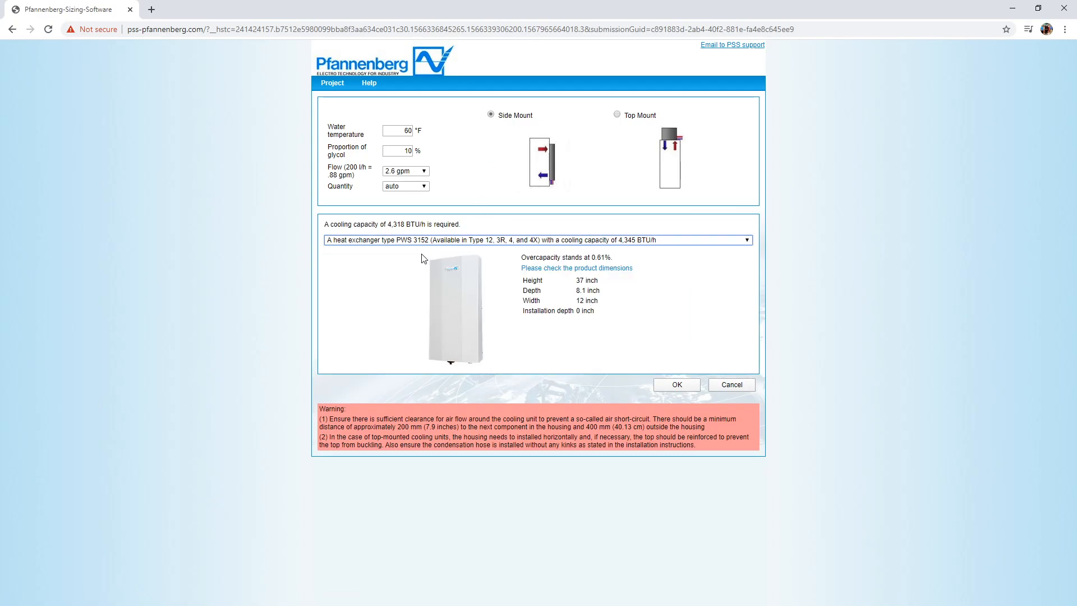
pyautogui.click(669, 385)
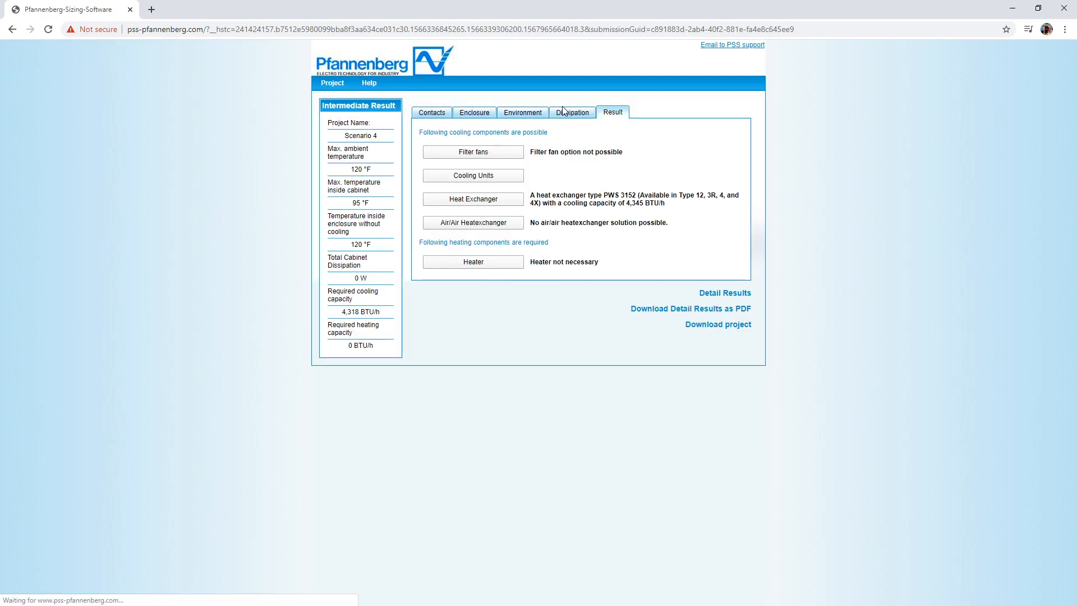
# - Add the two AC 74,600 W 100.0 HP drives at 100 % utilization and select a single PWS 31002 heat exchanger
pyautogui.click(574, 113)
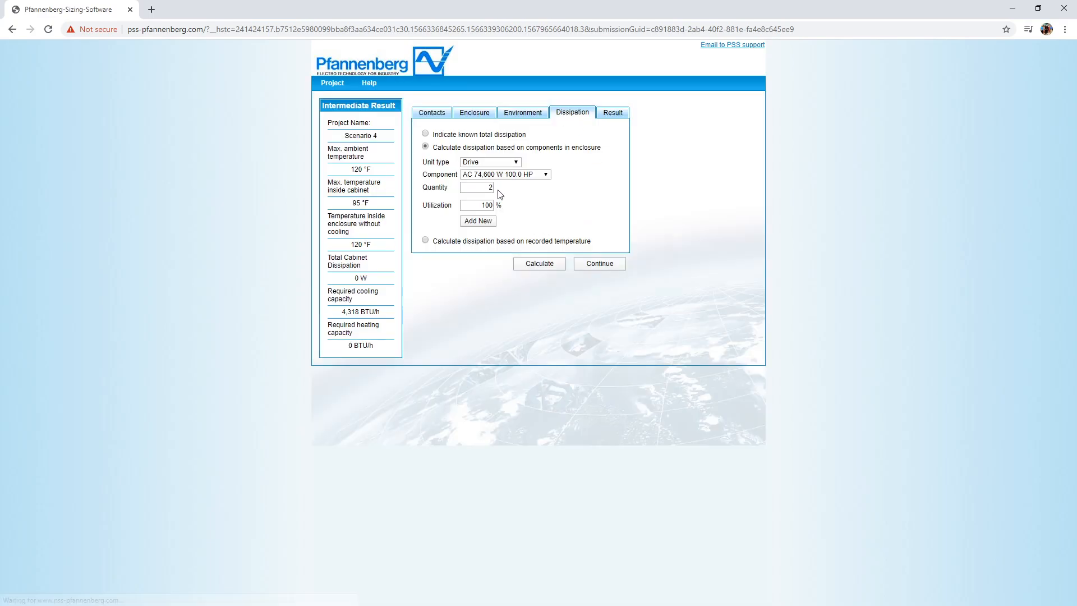
pyautogui.click(474, 222)
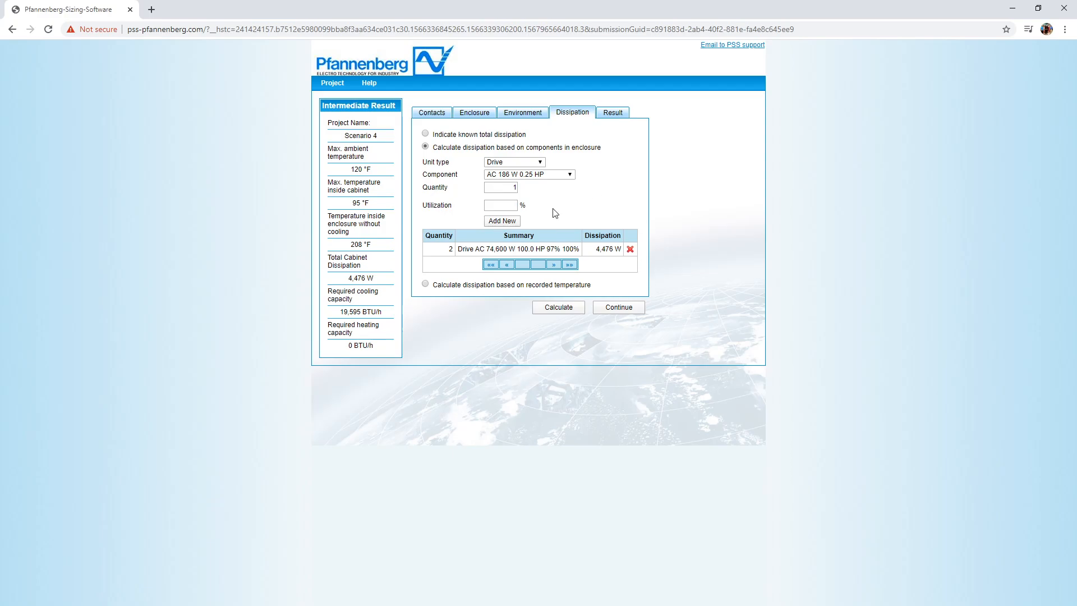
pyautogui.click(612, 113)
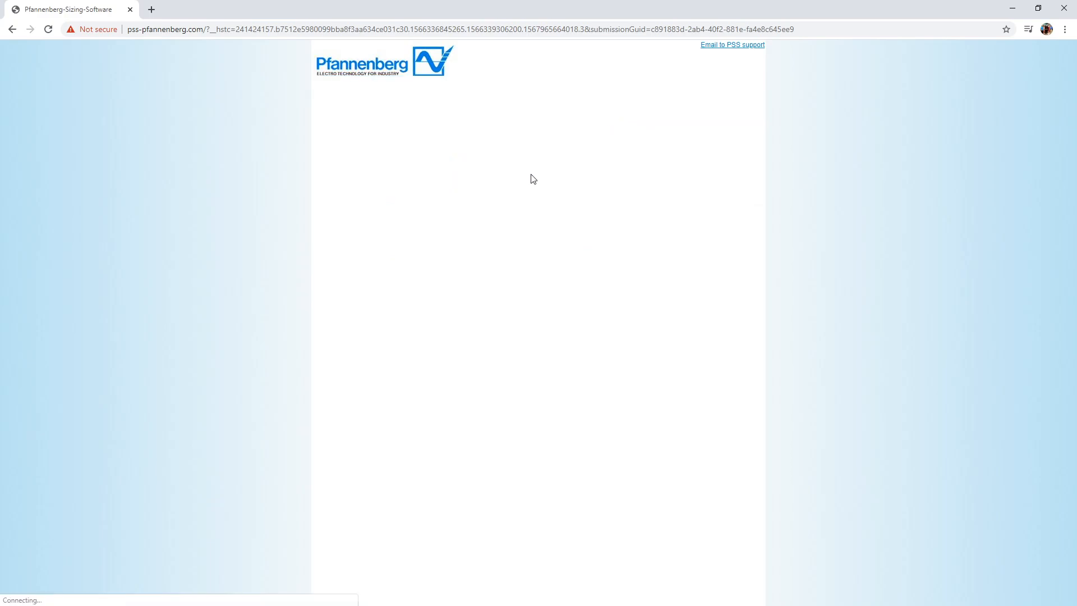
pyautogui.click(469, 201)
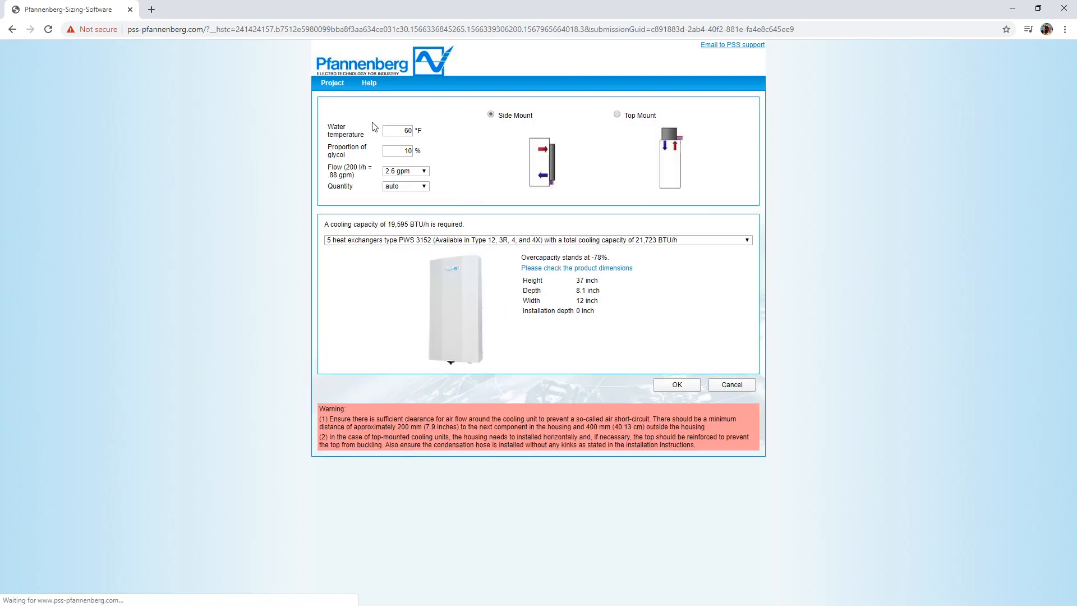
pyautogui.click(596, 240)
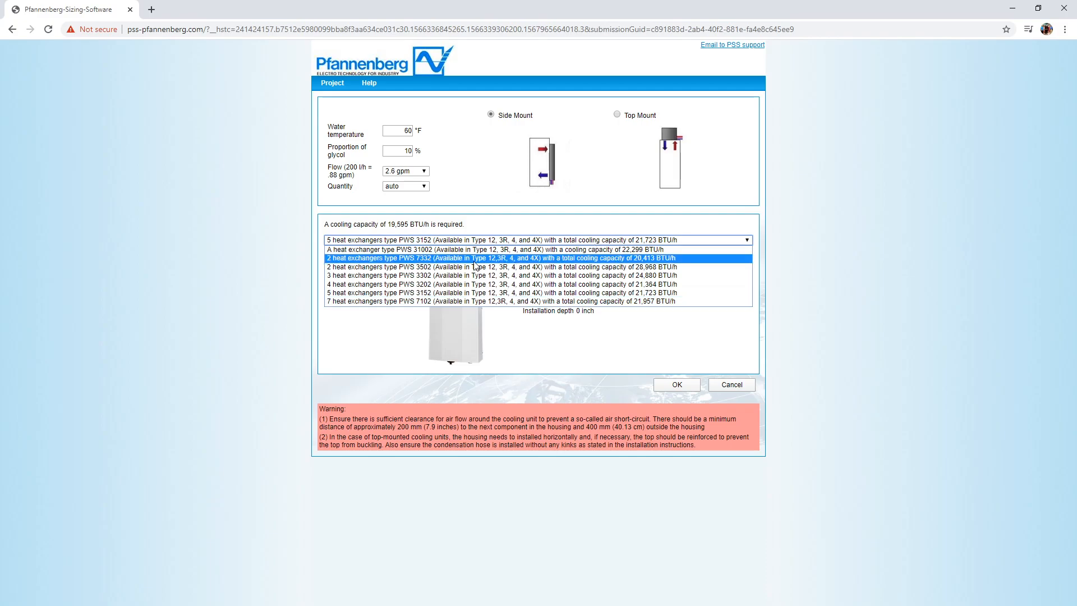
pyautogui.click(480, 252)
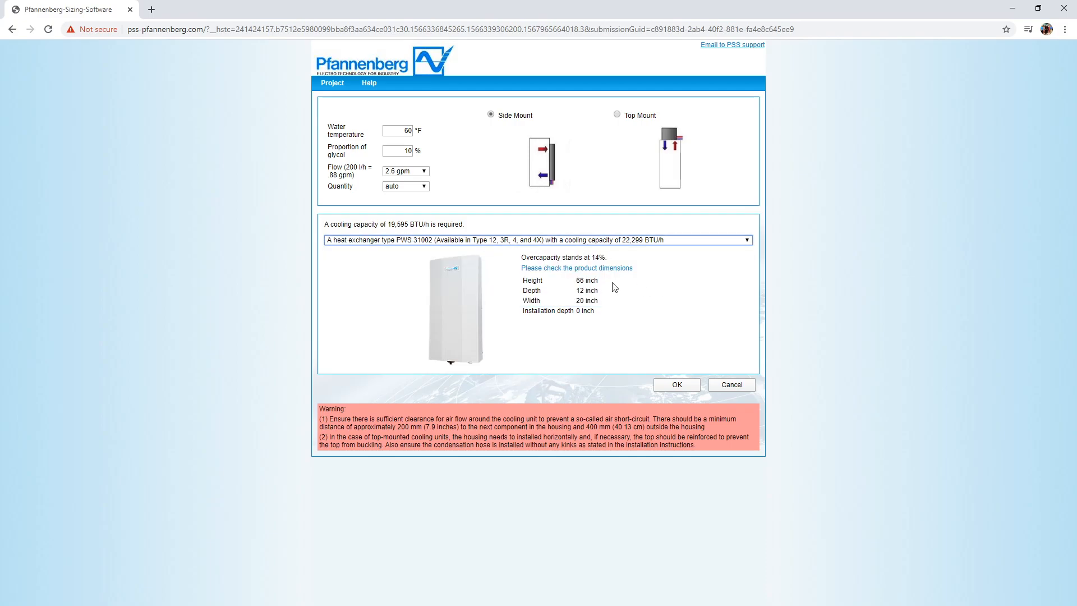
pyautogui.click(688, 388)
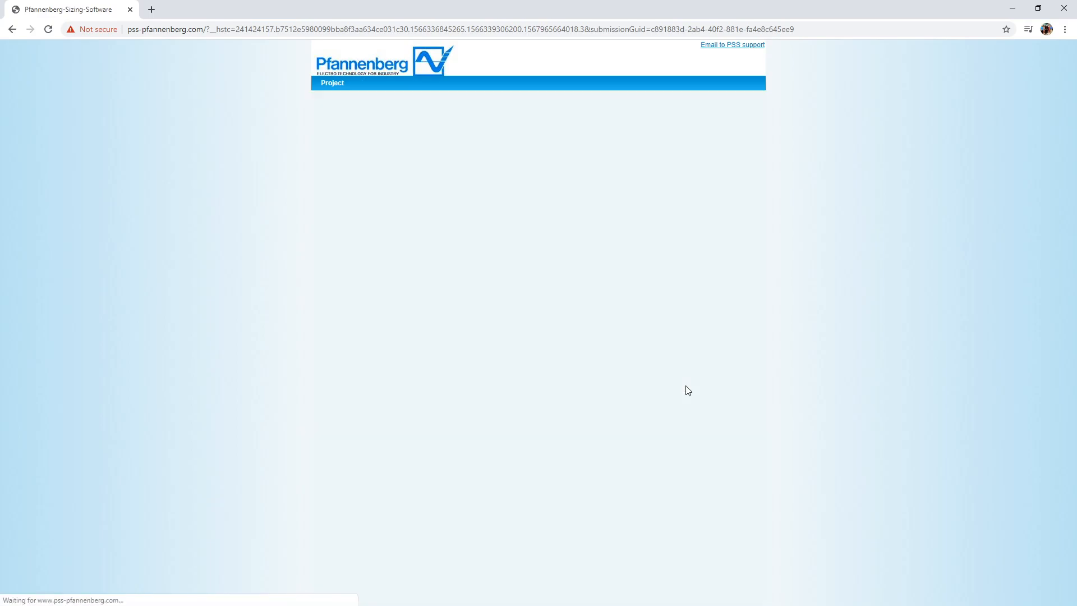
# - Start a new sizing project and name it Scenario 4
pyautogui.click(332, 83)
pyautogui.click(335, 92)
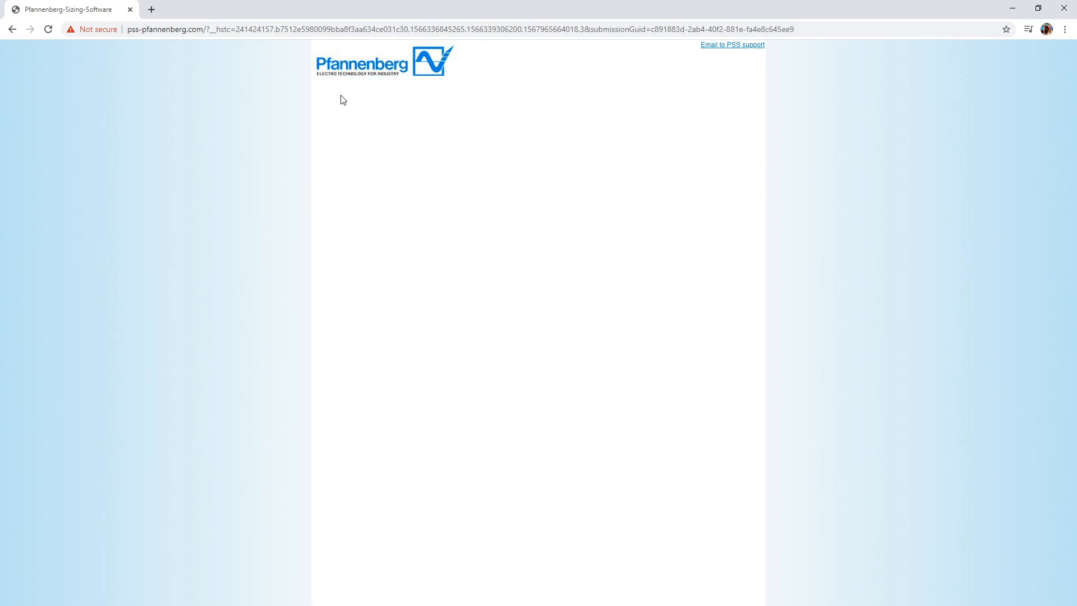
pyautogui.click(496, 134)
pyautogui.write('Scenario 4')
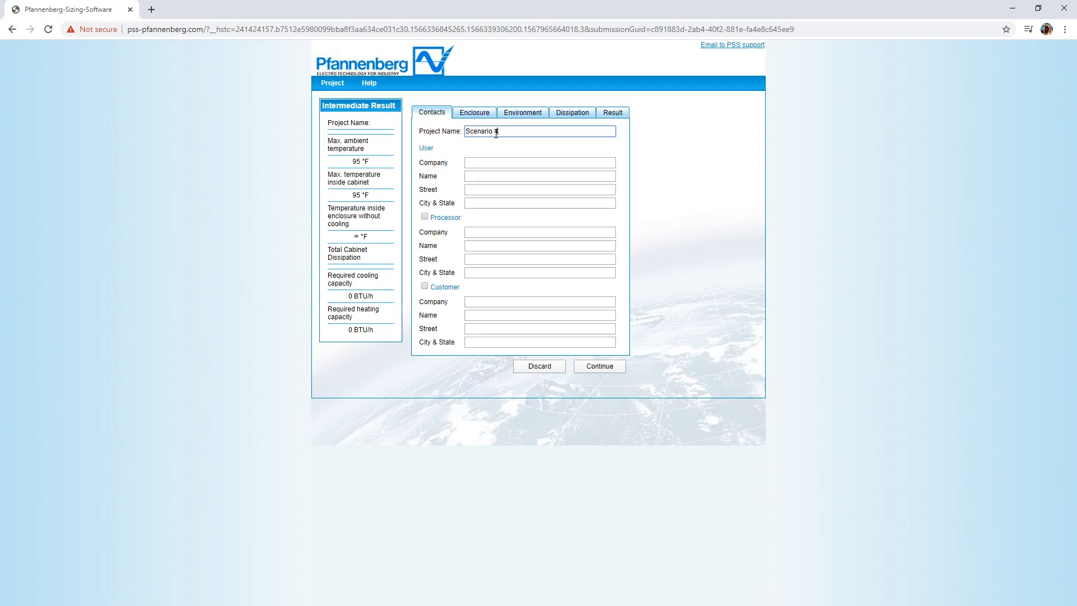
pyautogui.press('Return')
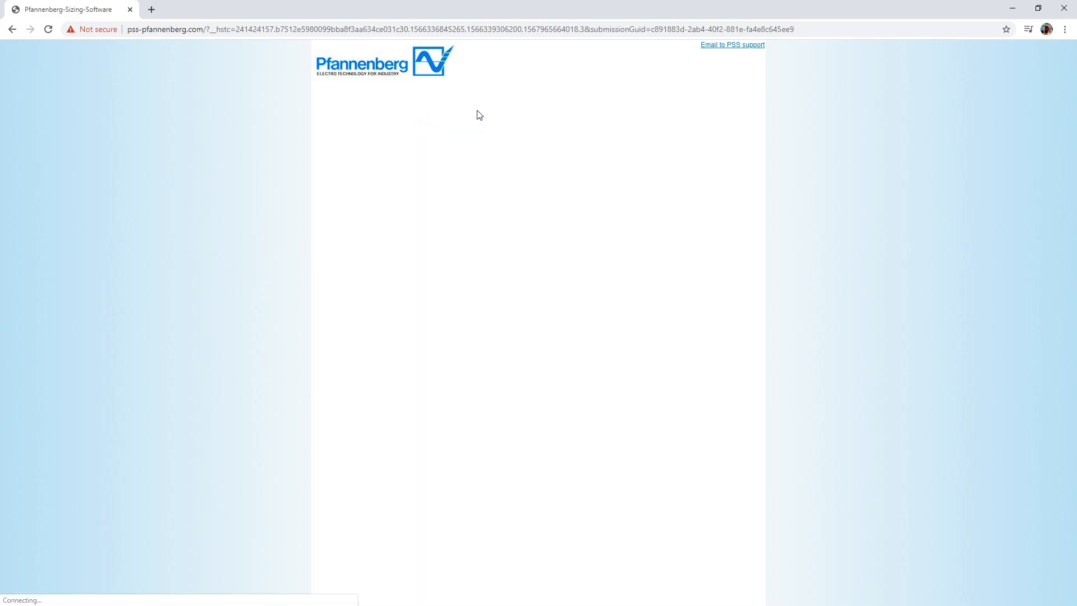
# - Set the enclosure's height to 48 inch, width to 36 inch and depth to 18 inch, with a minimum cabinet temperature of 55 °F
pyautogui.click(478, 170)
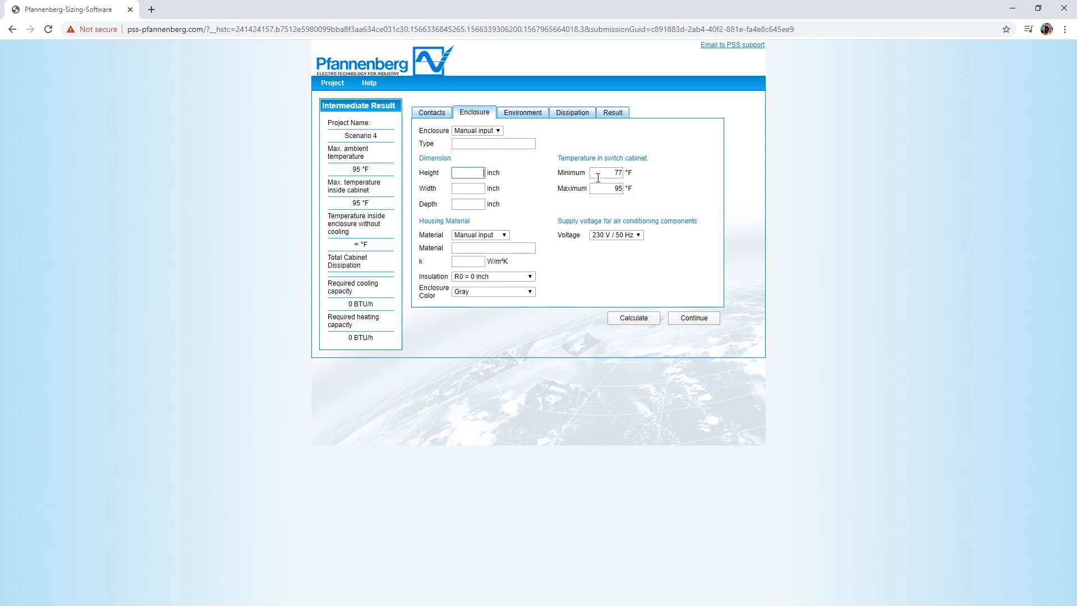
pyautogui.press('Tab')
pyautogui.write('36')
pyautogui.press('Tab')
pyautogui.press('Tab')
pyautogui.write('55')
# - Set the housing material to Mild Steel and the air conditioning supply voltage to 230 V / 60 Hz
pyautogui.click(479, 235)
pyautogui.click(469, 270)
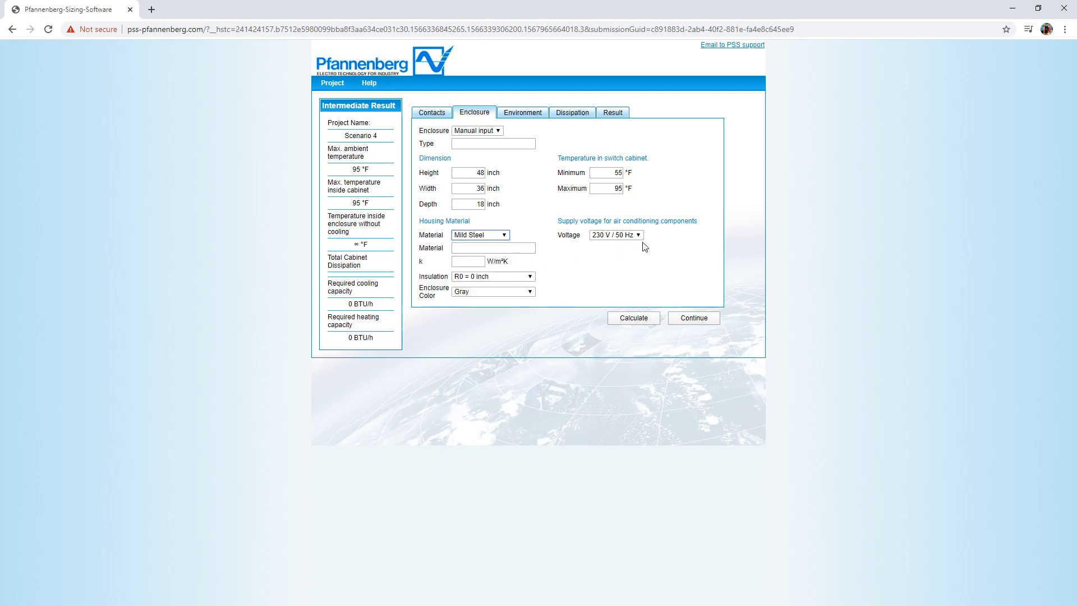
pyautogui.click(613, 235)
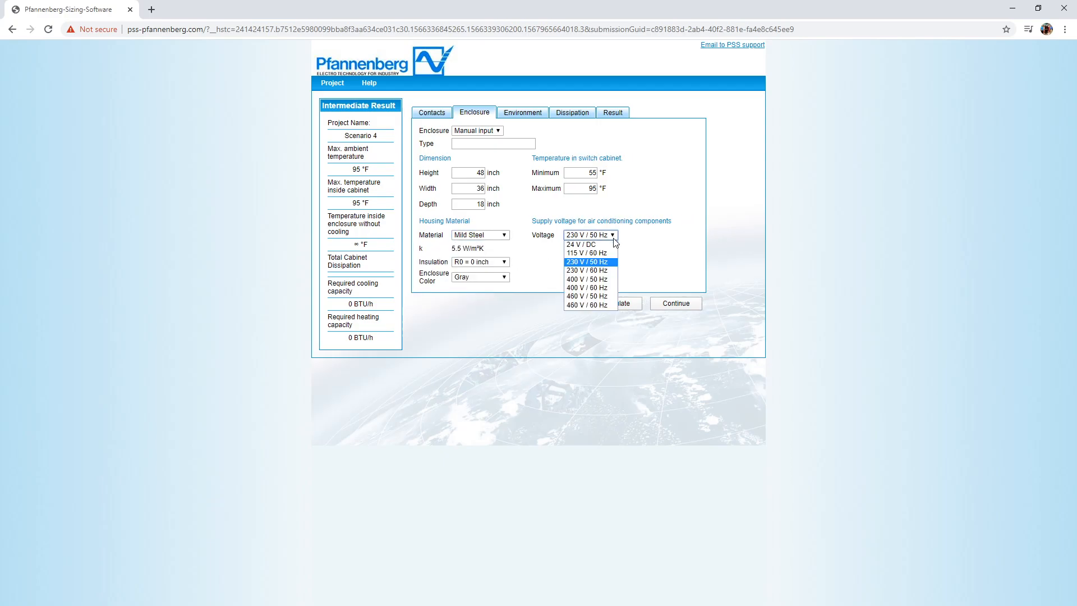
pyautogui.click(600, 272)
# - Set the location to outdoor environments / NEMA Type 3R/4 and the ambient temperature to 0 °F minimum and 90 °F maximum
pyautogui.click(518, 113)
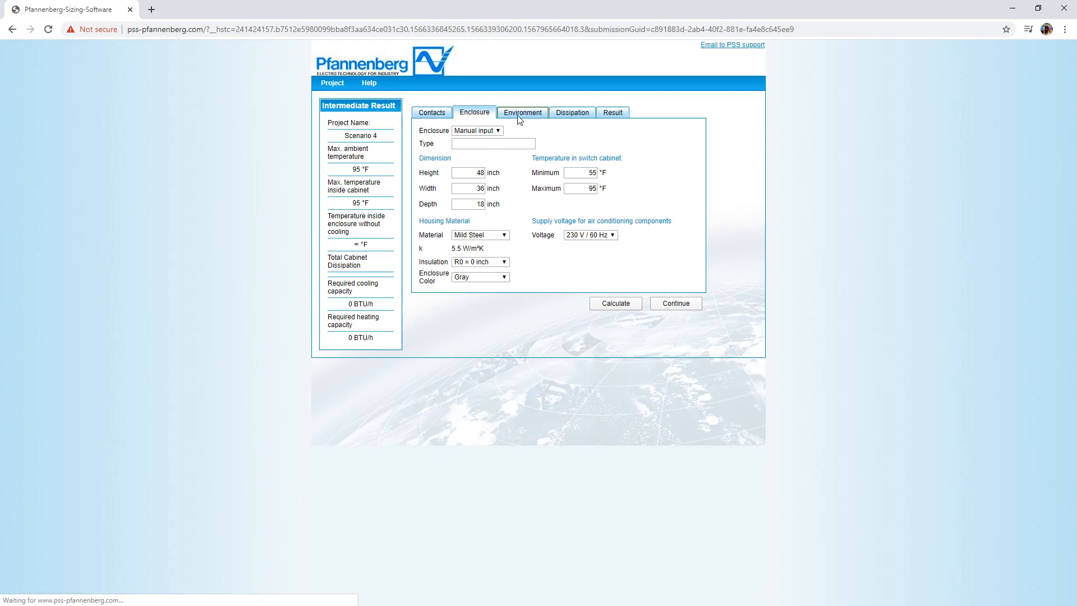
pyautogui.doubleClick(512, 266)
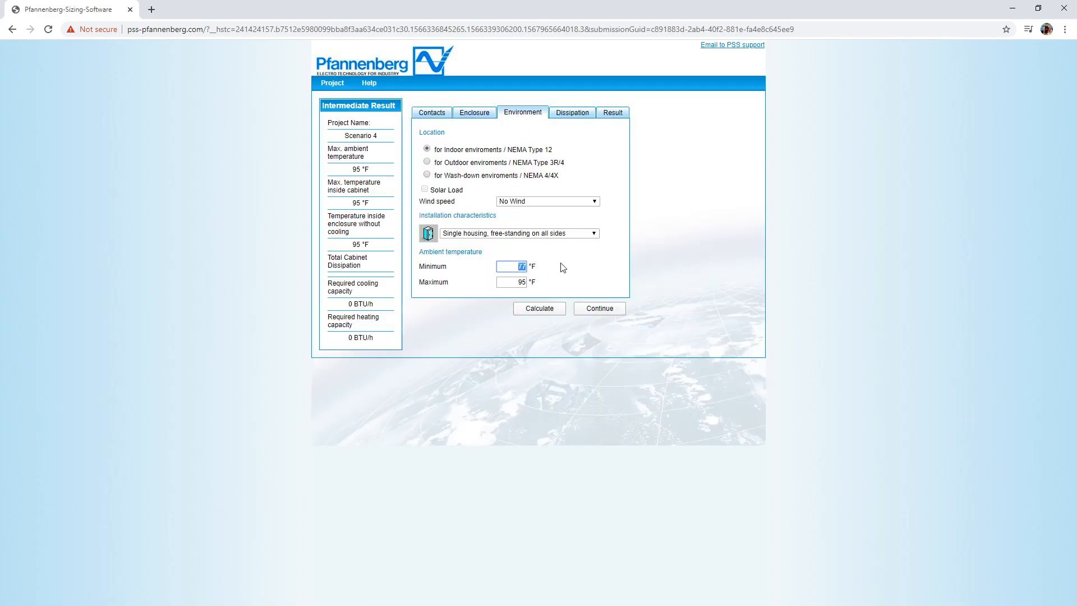
pyautogui.click(428, 163)
pyautogui.doubleClick(513, 266)
pyautogui.write('0')
pyautogui.doubleClick(516, 285)
# - Base the new project's dissipation on the components in the enclosure
pyautogui.click(569, 115)
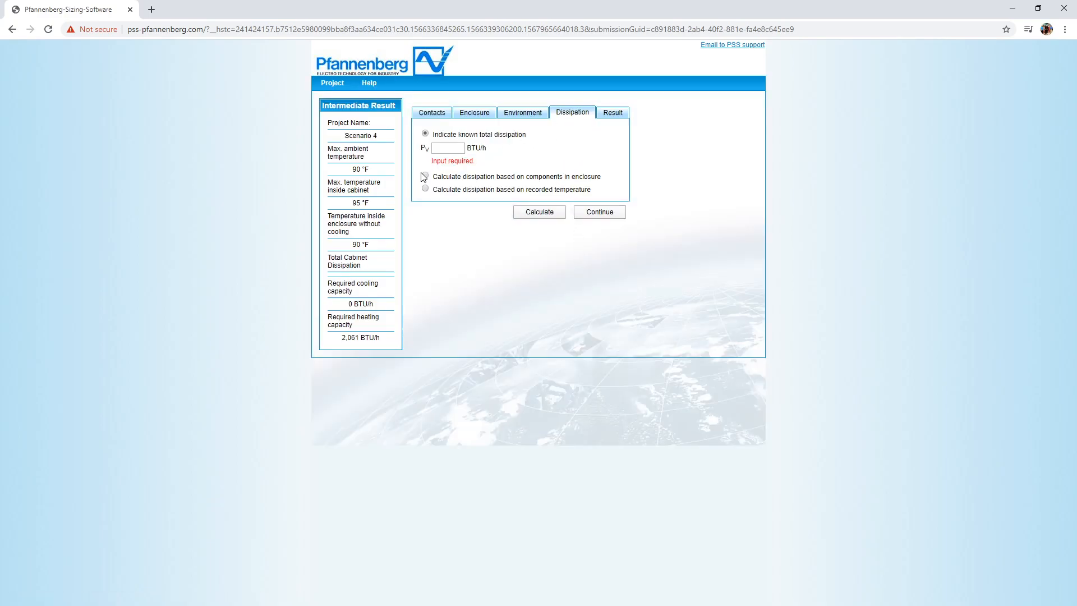
pyautogui.click(425, 176)
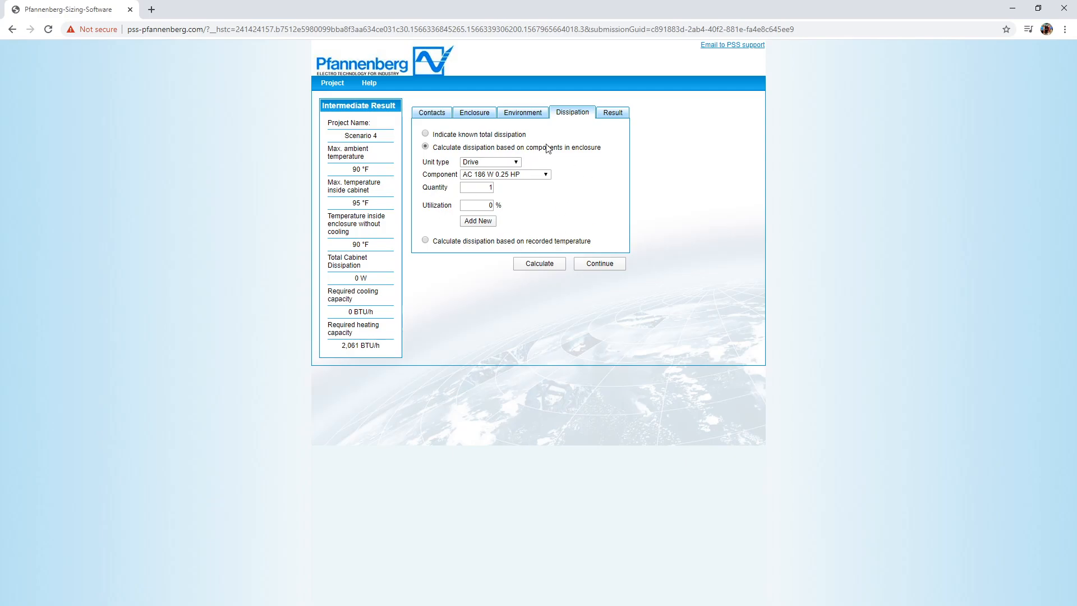
# - Set the enclosure's installation characteristics to Single housing for wall mount
pyautogui.click(538, 113)
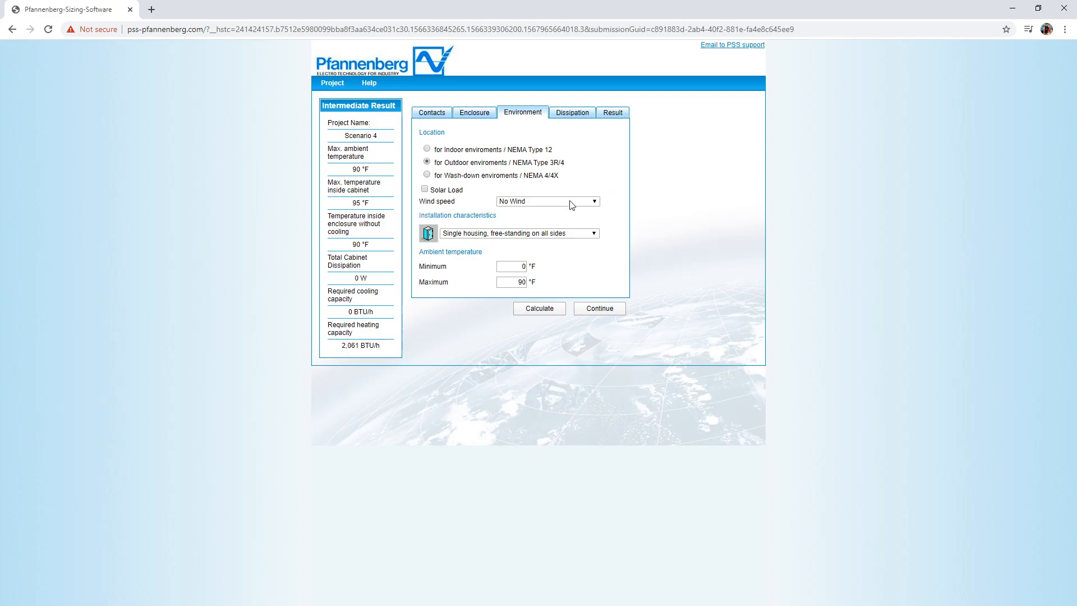
pyautogui.click(482, 114)
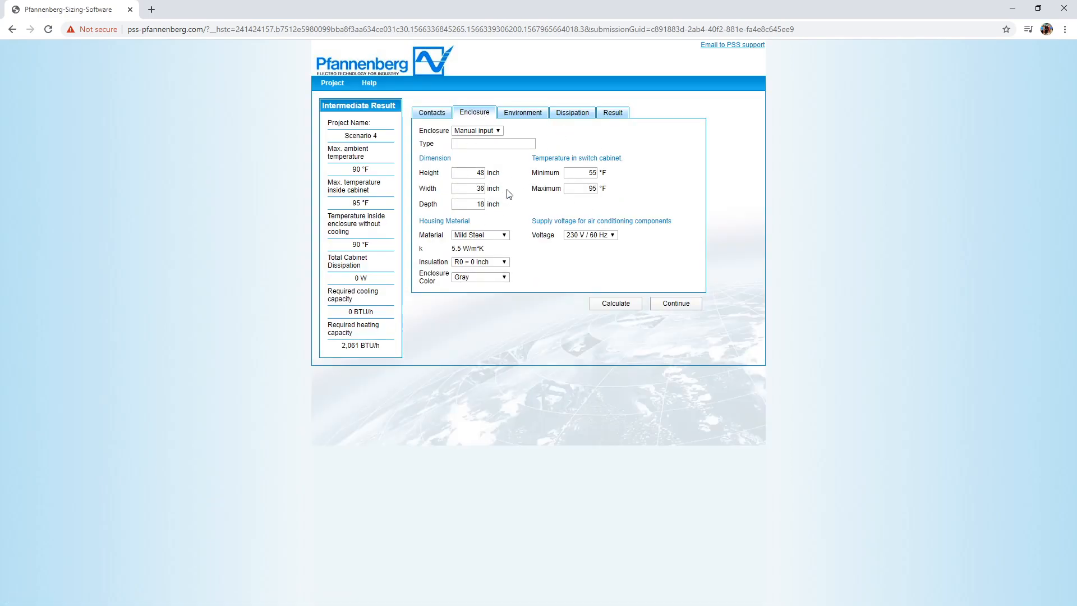
pyautogui.click(563, 117)
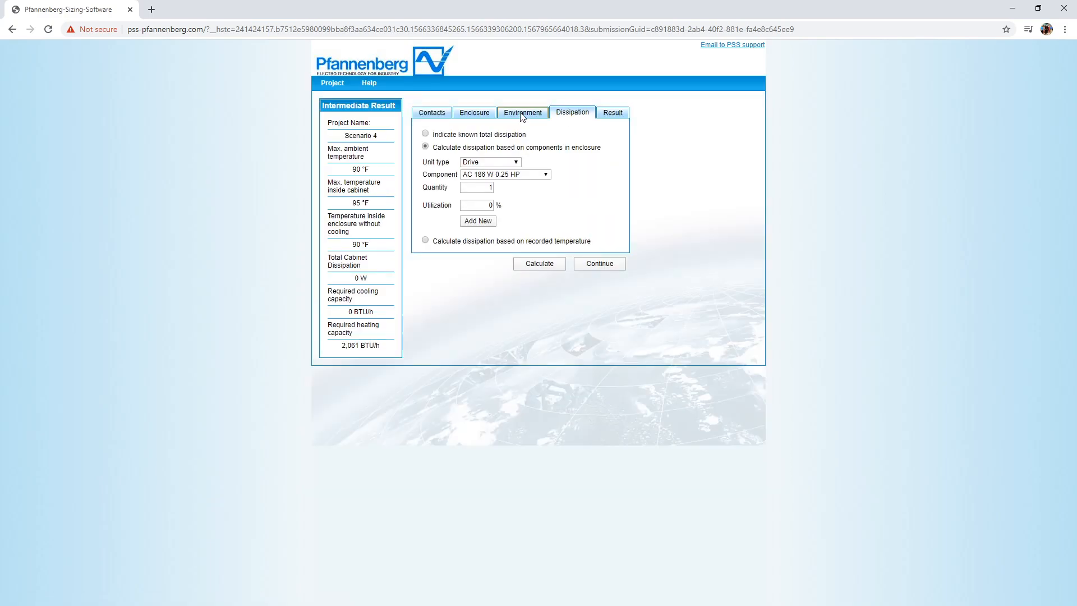
pyautogui.click(522, 114)
pyautogui.click(594, 233)
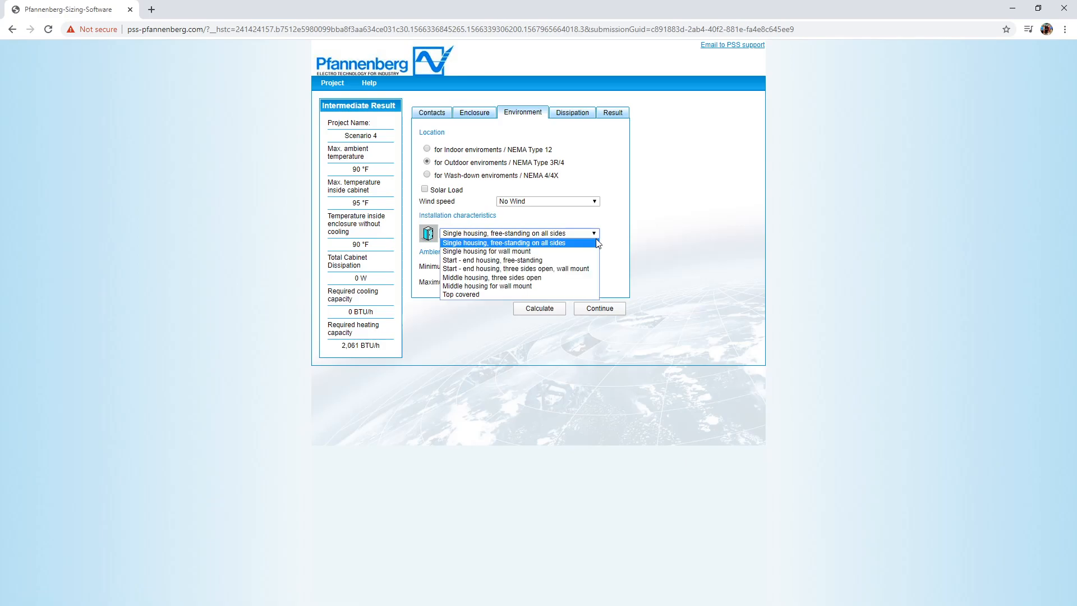
pyautogui.click(521, 252)
# - Add two AC 1,492 W 2.0 HP drives at 100 % utilization to the enclosure's dissipation components
pyautogui.click(560, 118)
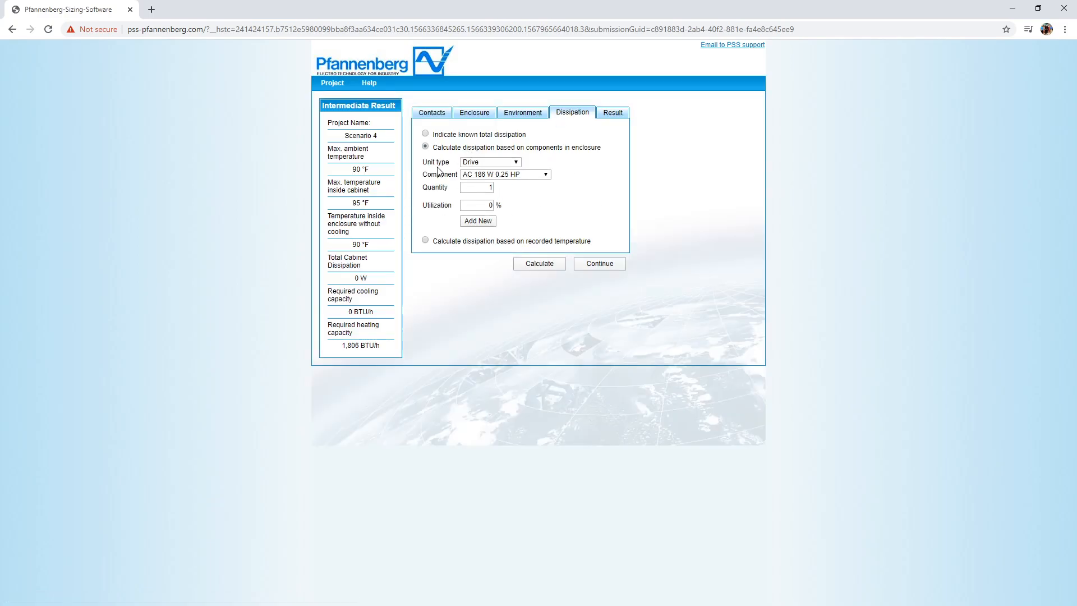
pyautogui.click(547, 176)
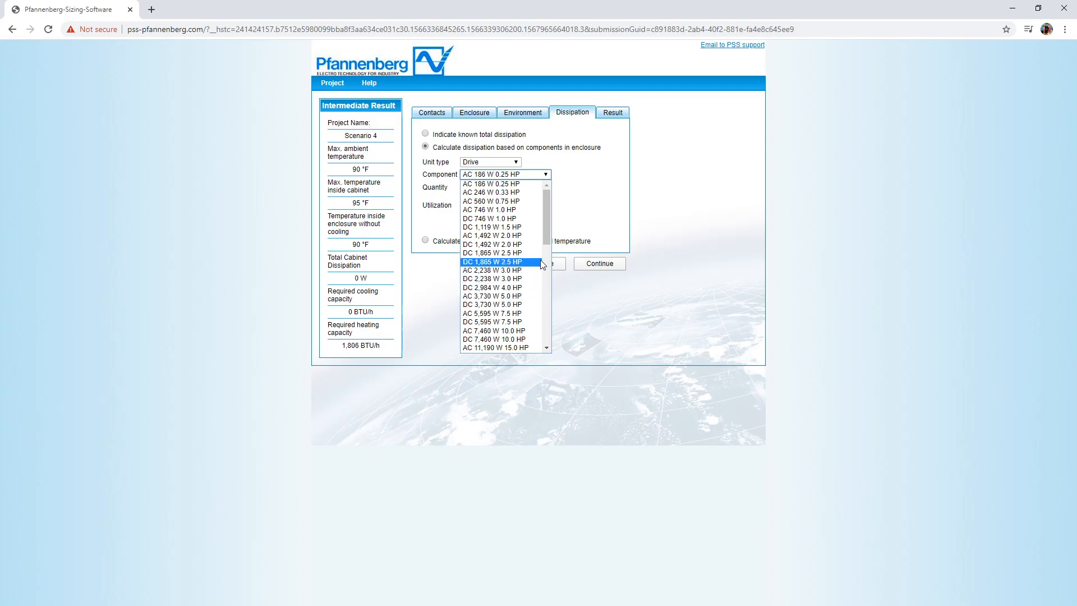
pyautogui.click(507, 236)
pyautogui.moveTo(485, 186); pyautogui.dragTo(493, 185)
pyautogui.press('Tab')
pyautogui.write('100')
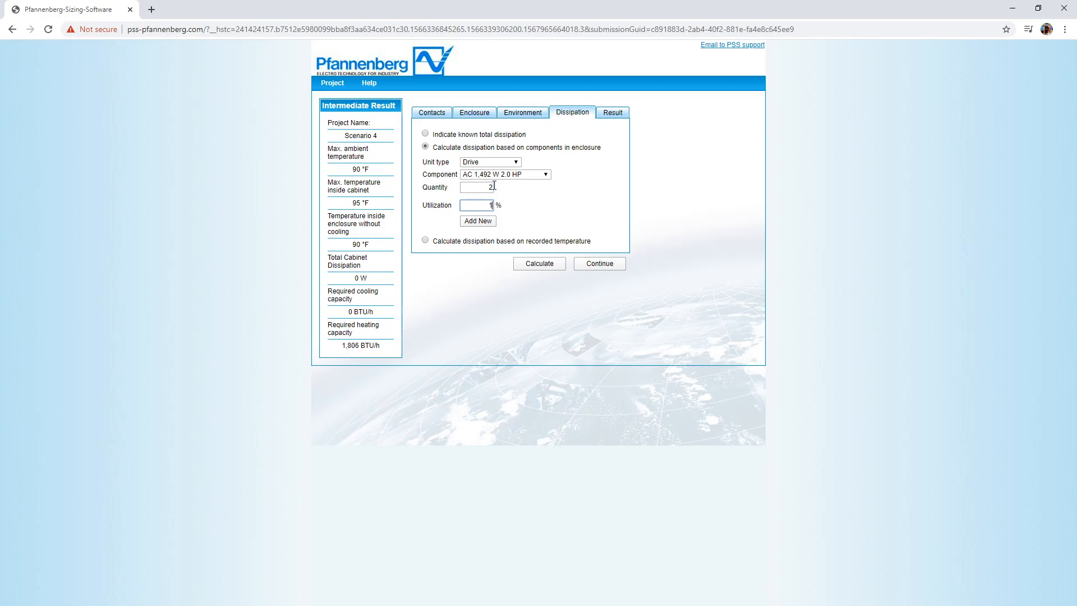
pyautogui.click(486, 222)
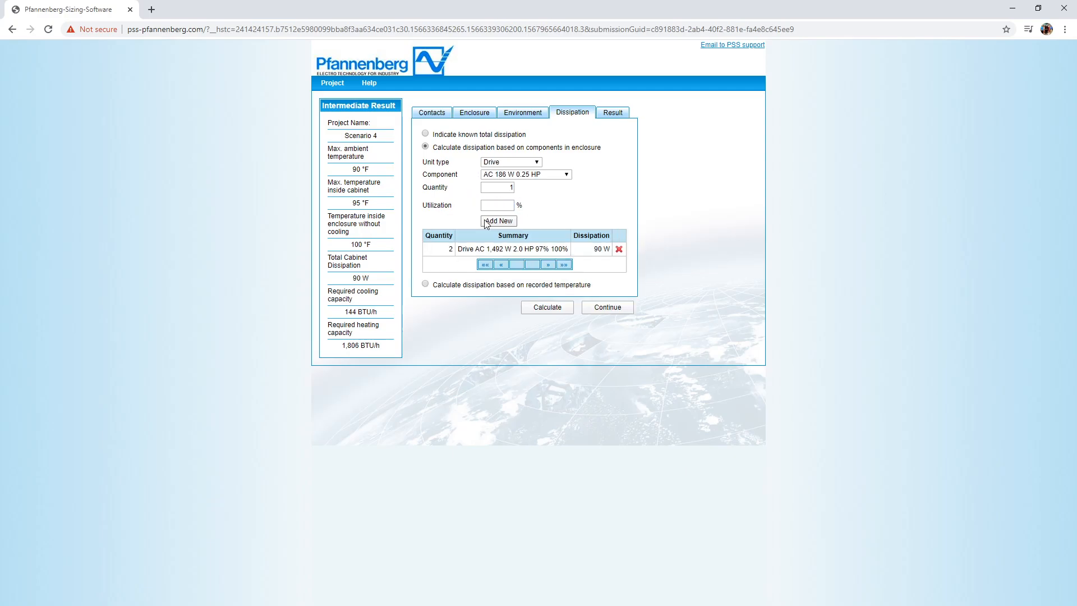
# - Add one 4,000 W power supply at 100 % utilization to the enclosure's dissipation components
pyautogui.click(530, 162)
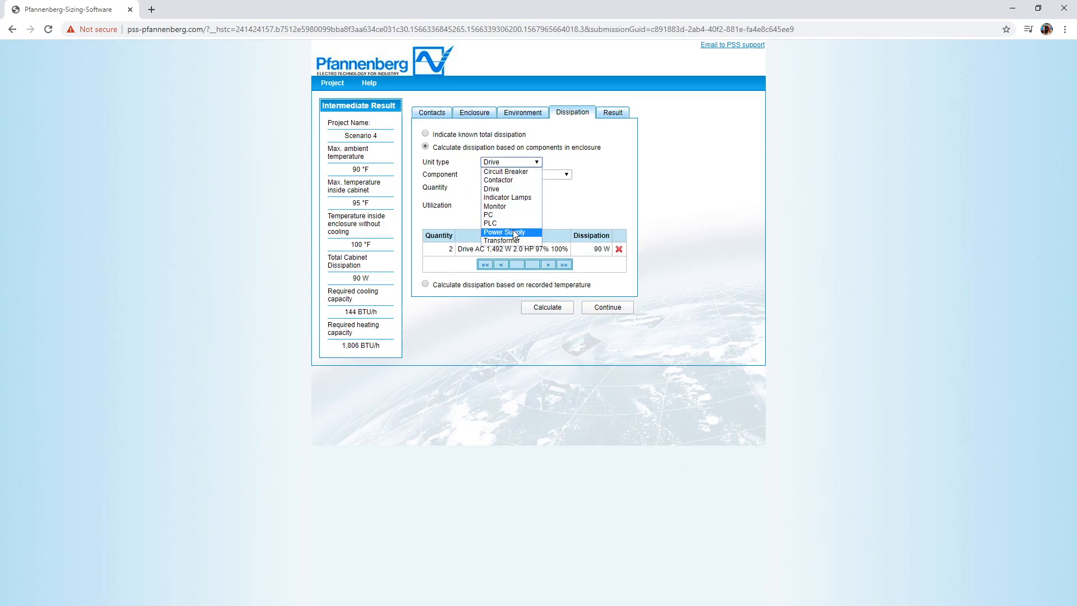
pyautogui.click(513, 231)
pyautogui.click(527, 175)
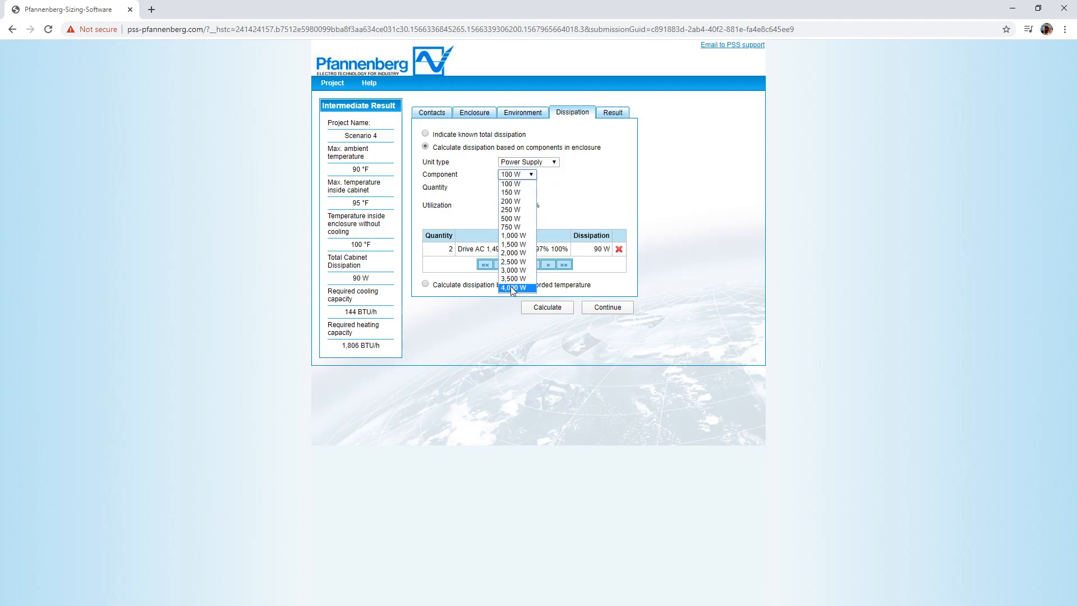
pyautogui.click(512, 287)
pyautogui.click(523, 204)
pyautogui.write('100')
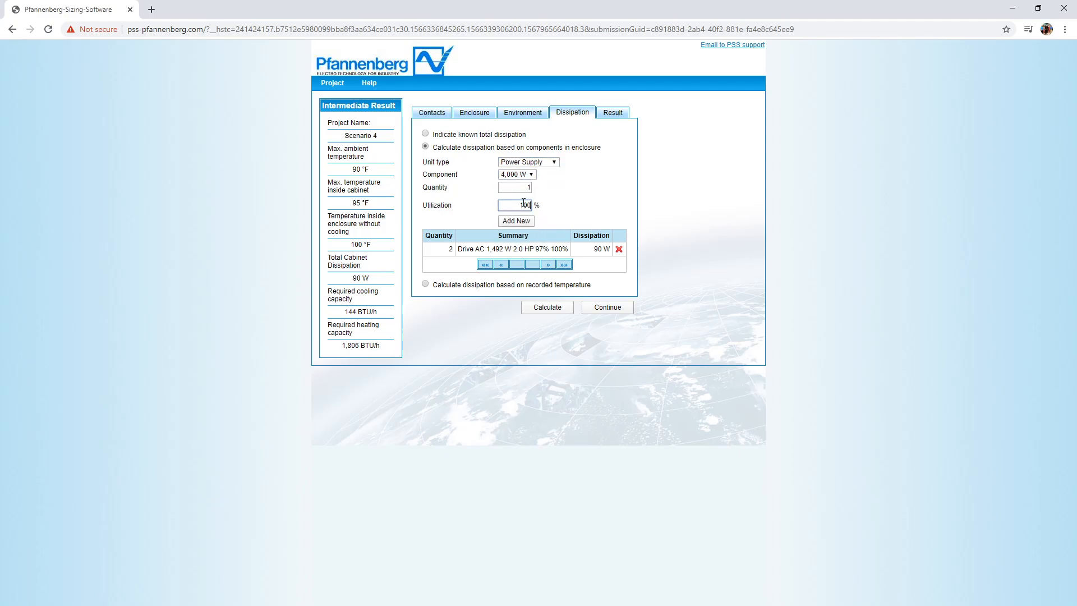
pyautogui.click(530, 220)
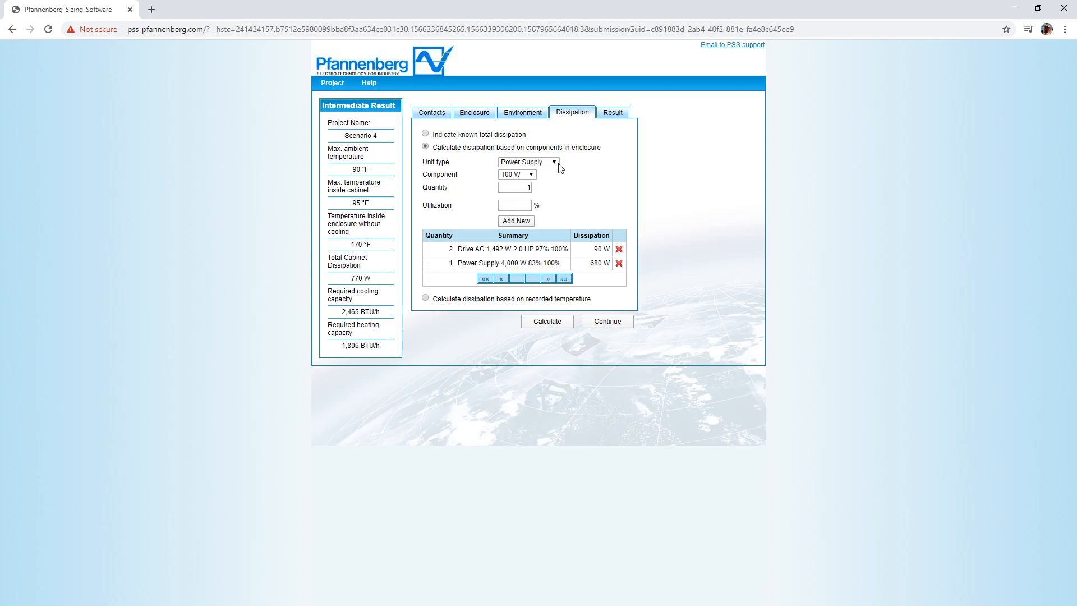
# - Add one 3,000 W transformer at 100 % utilization to the enclosure's dissipation components
pyautogui.click(554, 162)
pyautogui.click(520, 240)
pyautogui.click(527, 174)
pyautogui.click(514, 268)
pyautogui.click(521, 205)
pyautogui.write('100')
pyautogui.click(526, 219)
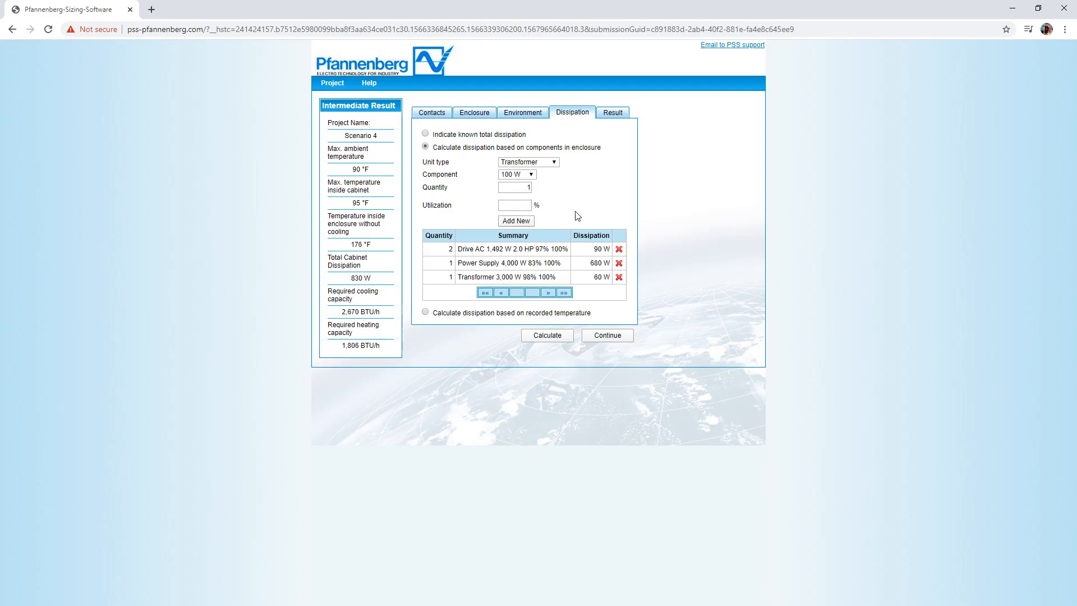
# - From the sizing results, select a single PFH-T 650 heater as the project's heating component
pyautogui.click(611, 116)
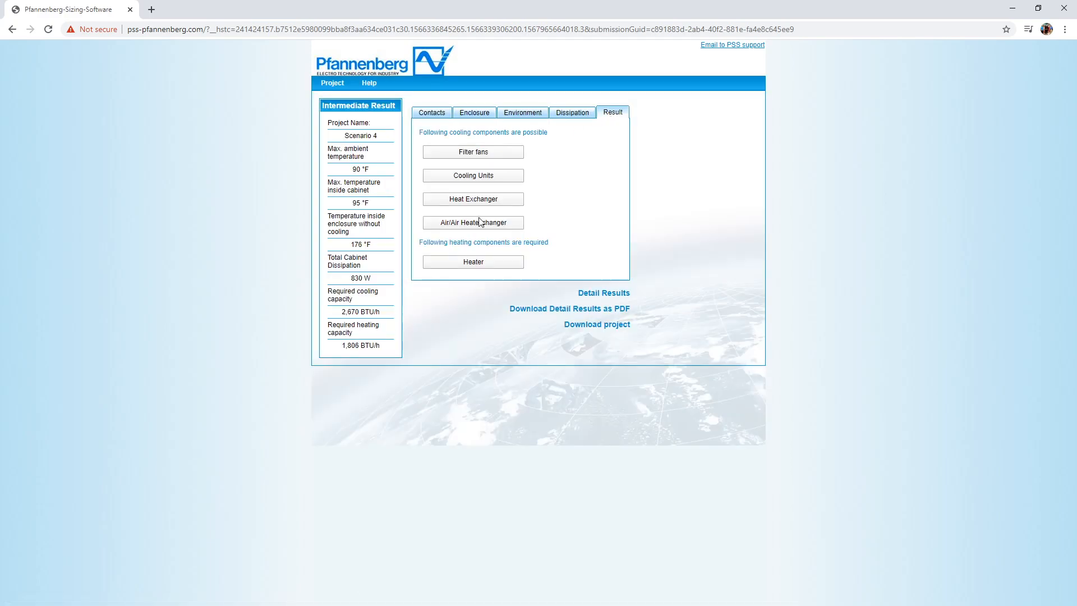
pyautogui.click(495, 263)
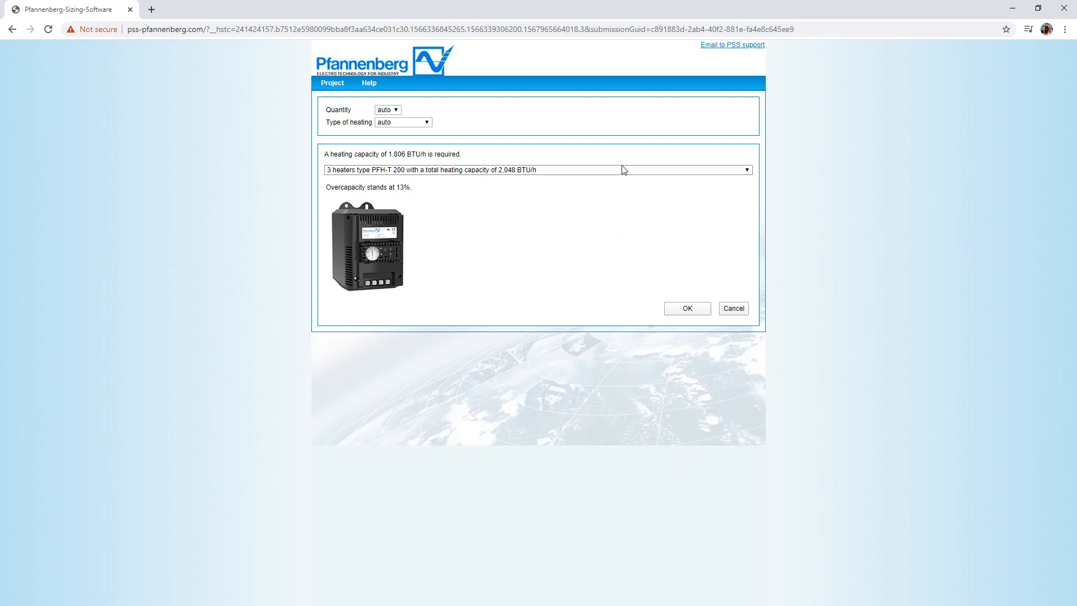
pyautogui.click(589, 170)
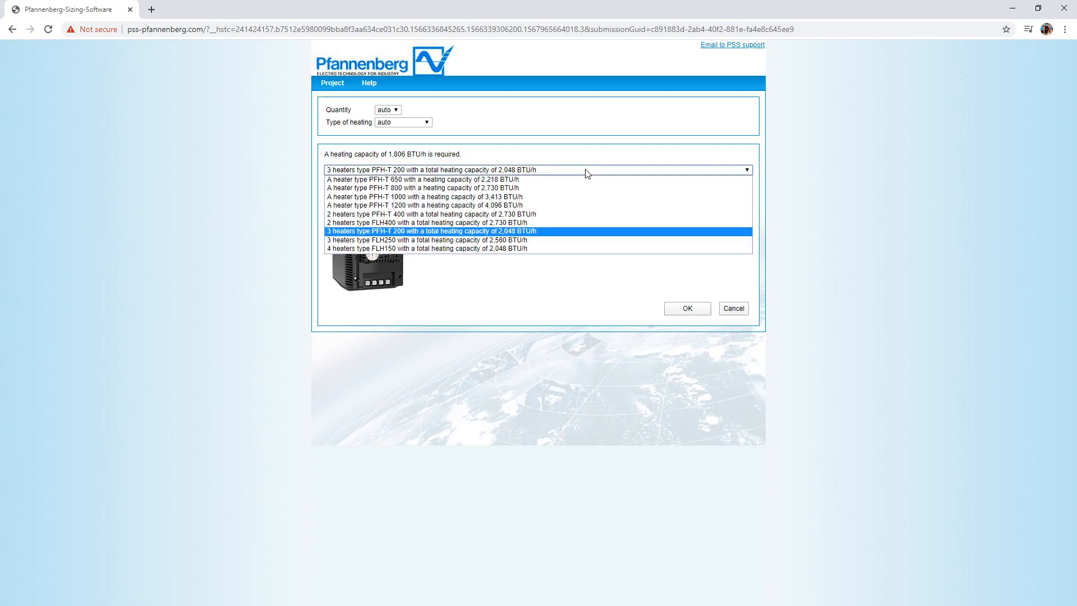
pyautogui.click(519, 180)
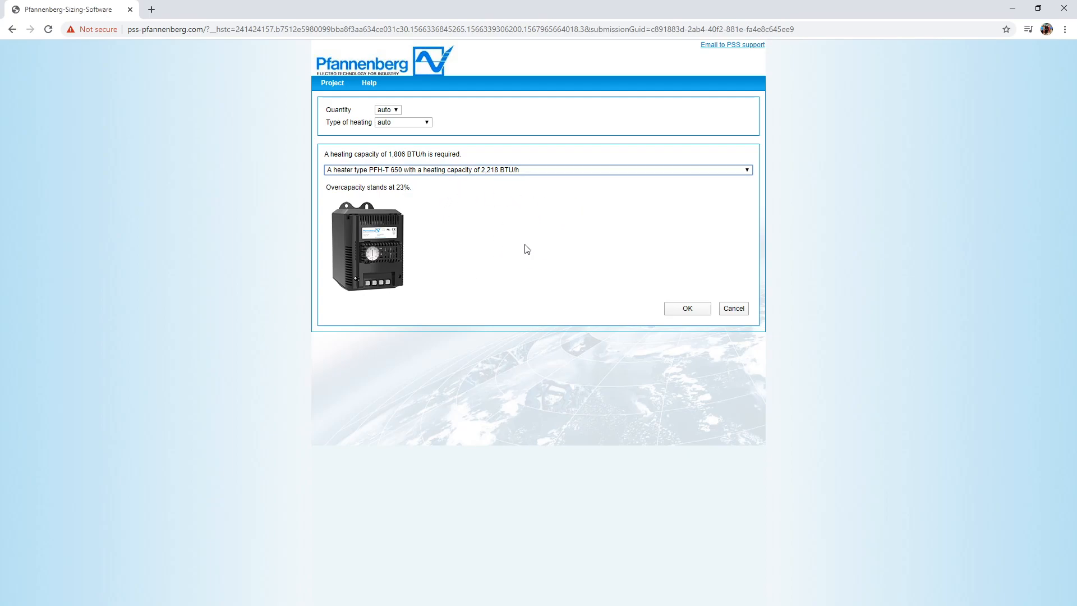
pyautogui.click(687, 308)
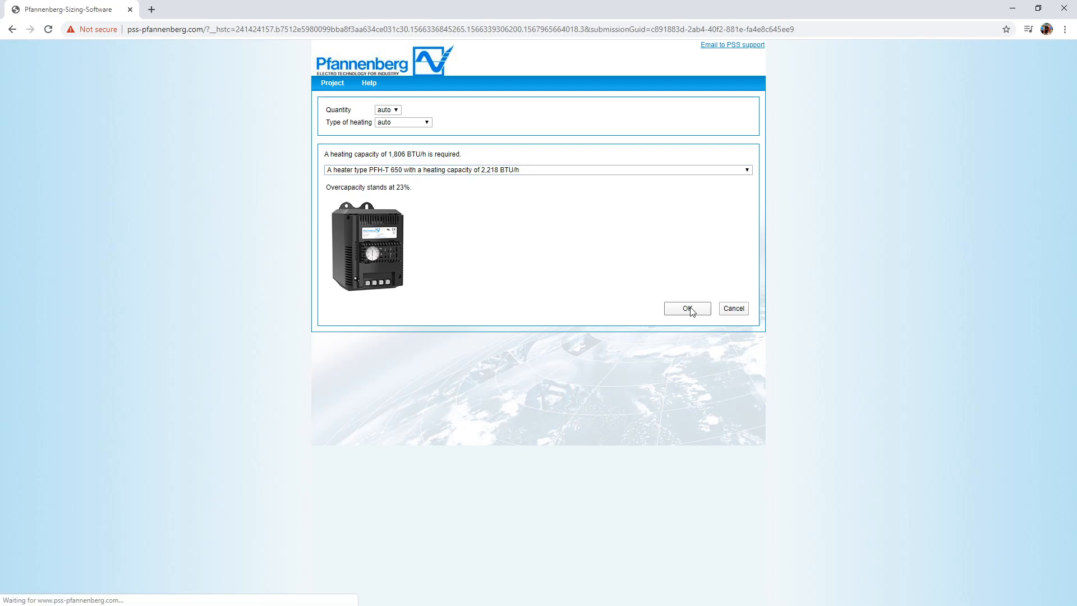